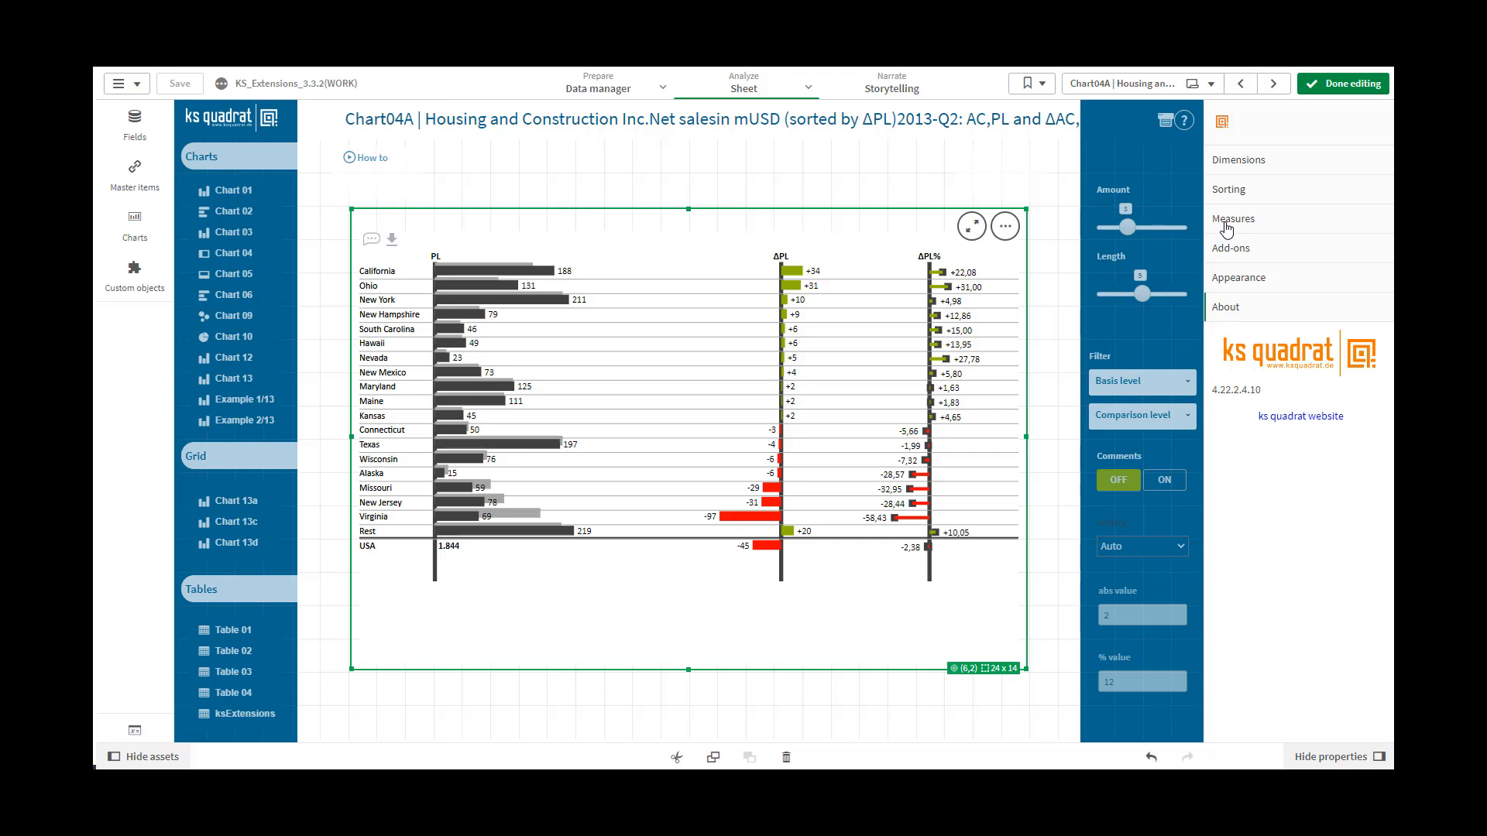
Examine the expression, label and number formatting settings of the chart's two measures
{"action": "left_click", "coordinate": [1225, 225]}
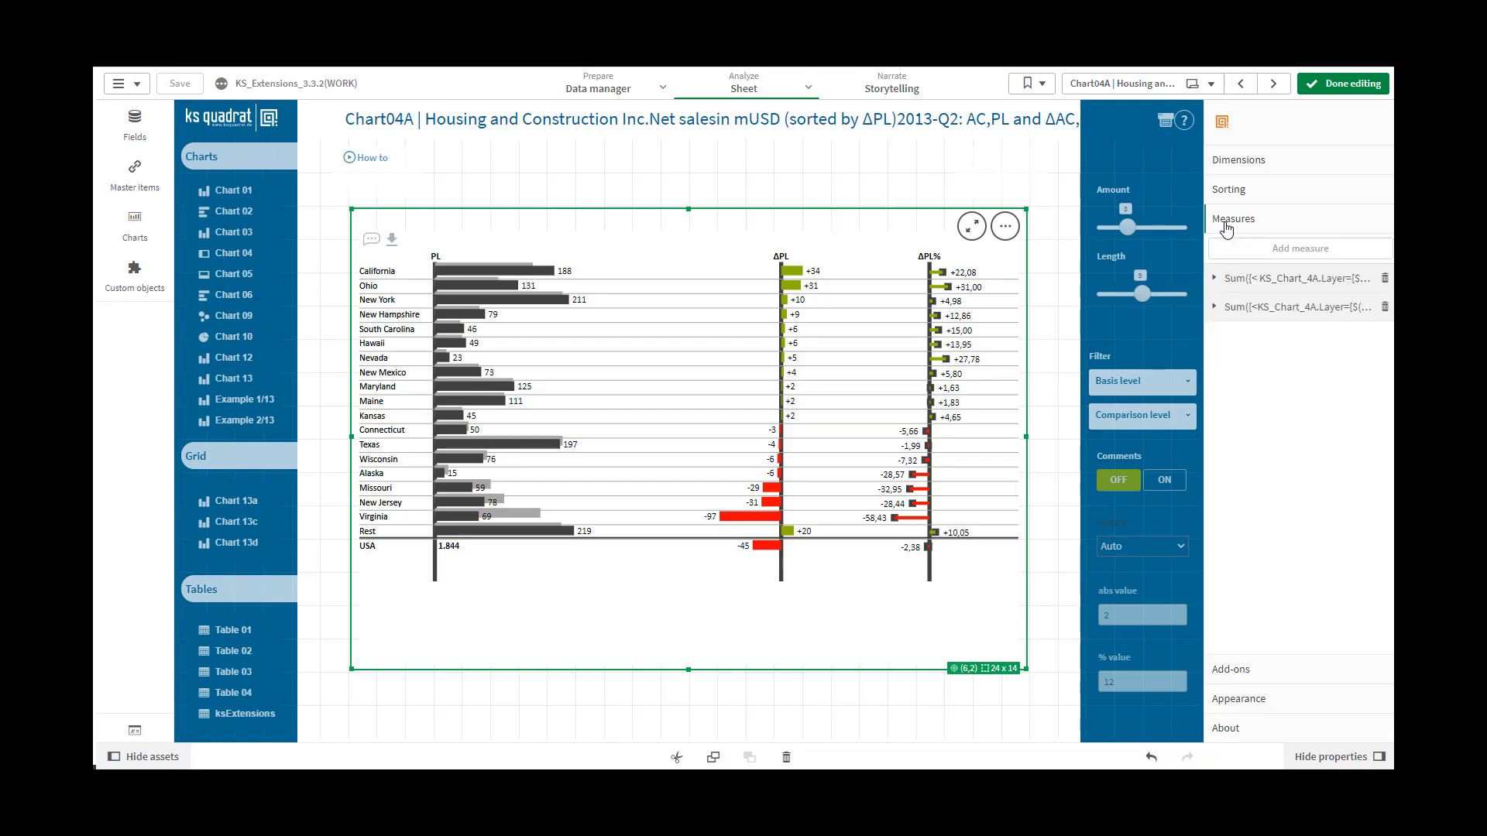
{"action": "left_click", "coordinate": [1215, 279]}
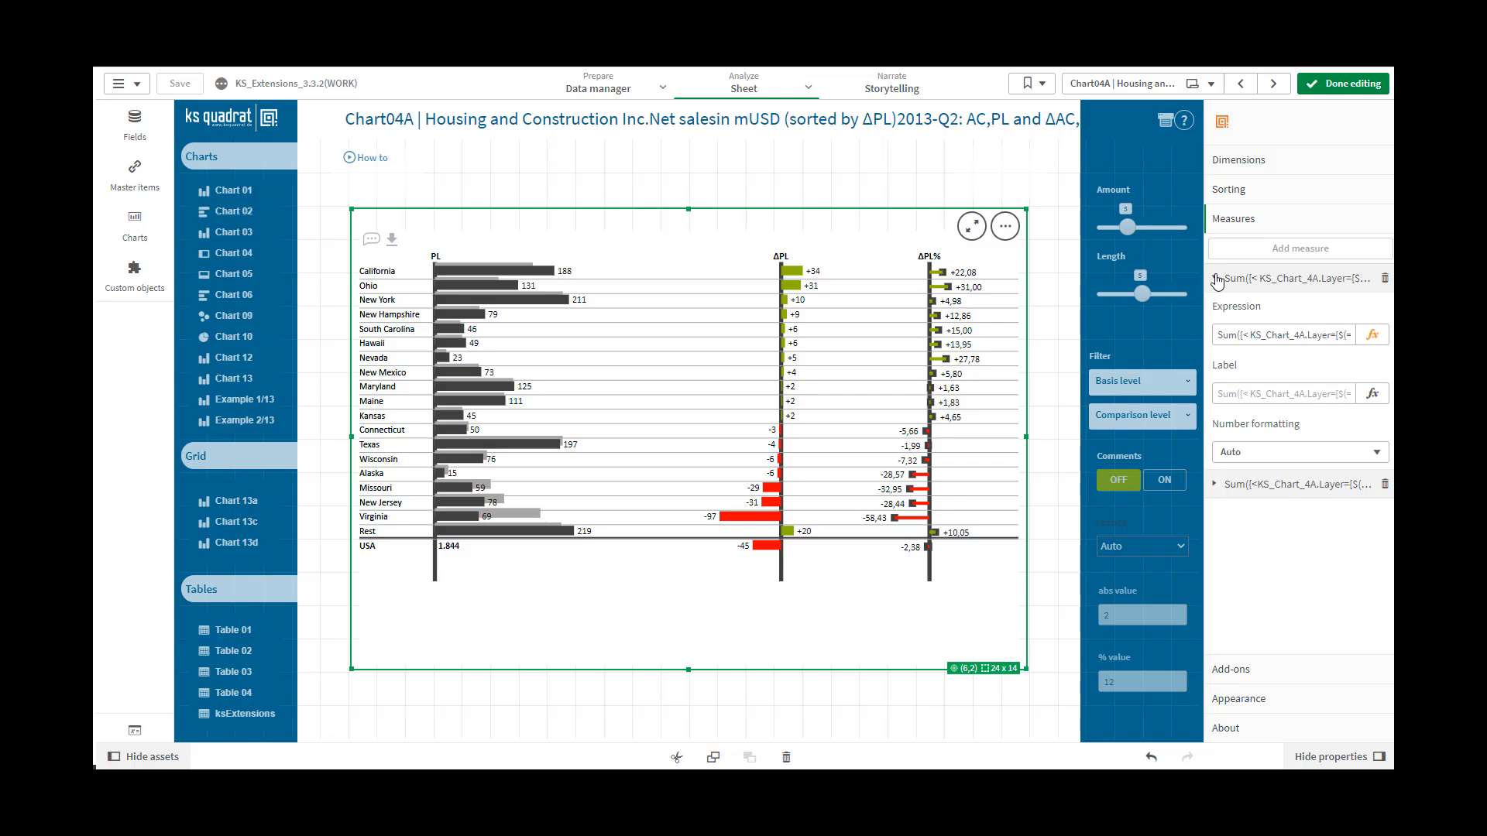
{"action": "left_click", "coordinate": [1214, 486]}
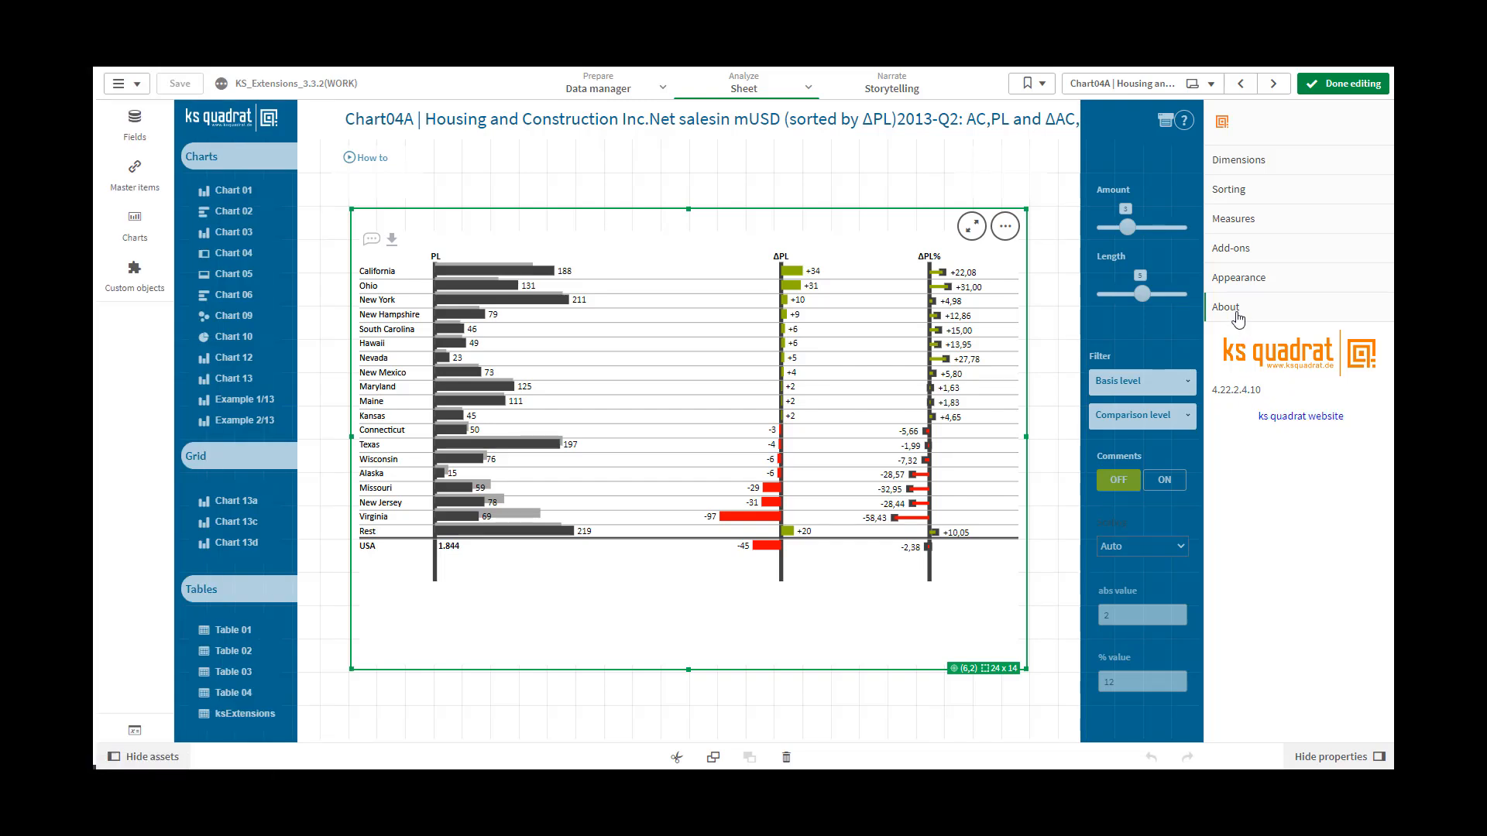
Set the chart's number of rows to 10 in its appearance settings
{"action": "left_click", "coordinate": [1238, 279]}
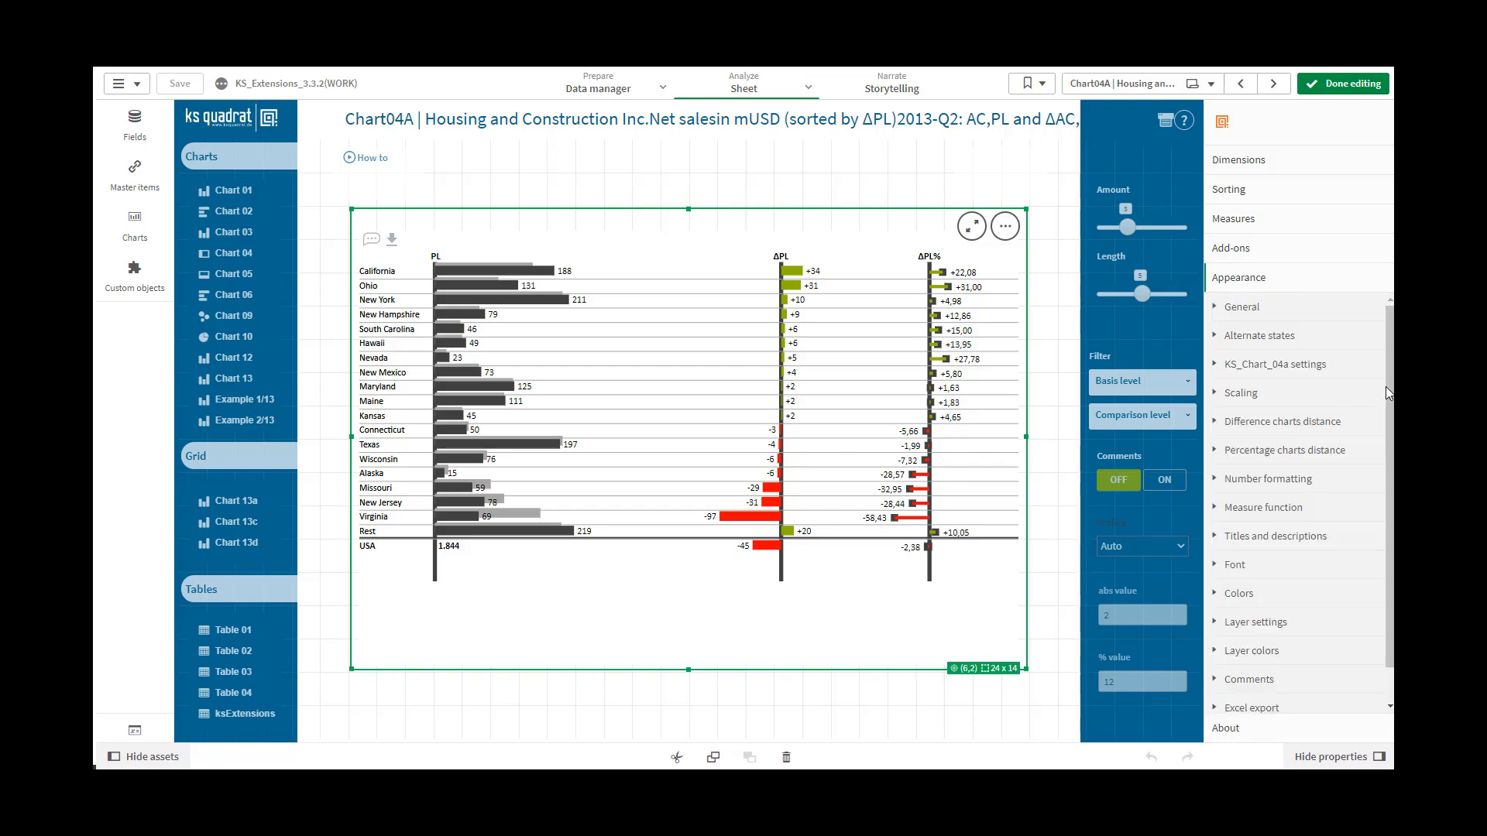
{"action": "scroll", "coordinate": [1390, 399], "scroll_direction": "down", "scroll_amount": 1}
{"action": "left_click_drag", "start_coordinate": [1391, 399], "coordinate": [1392, 437]}
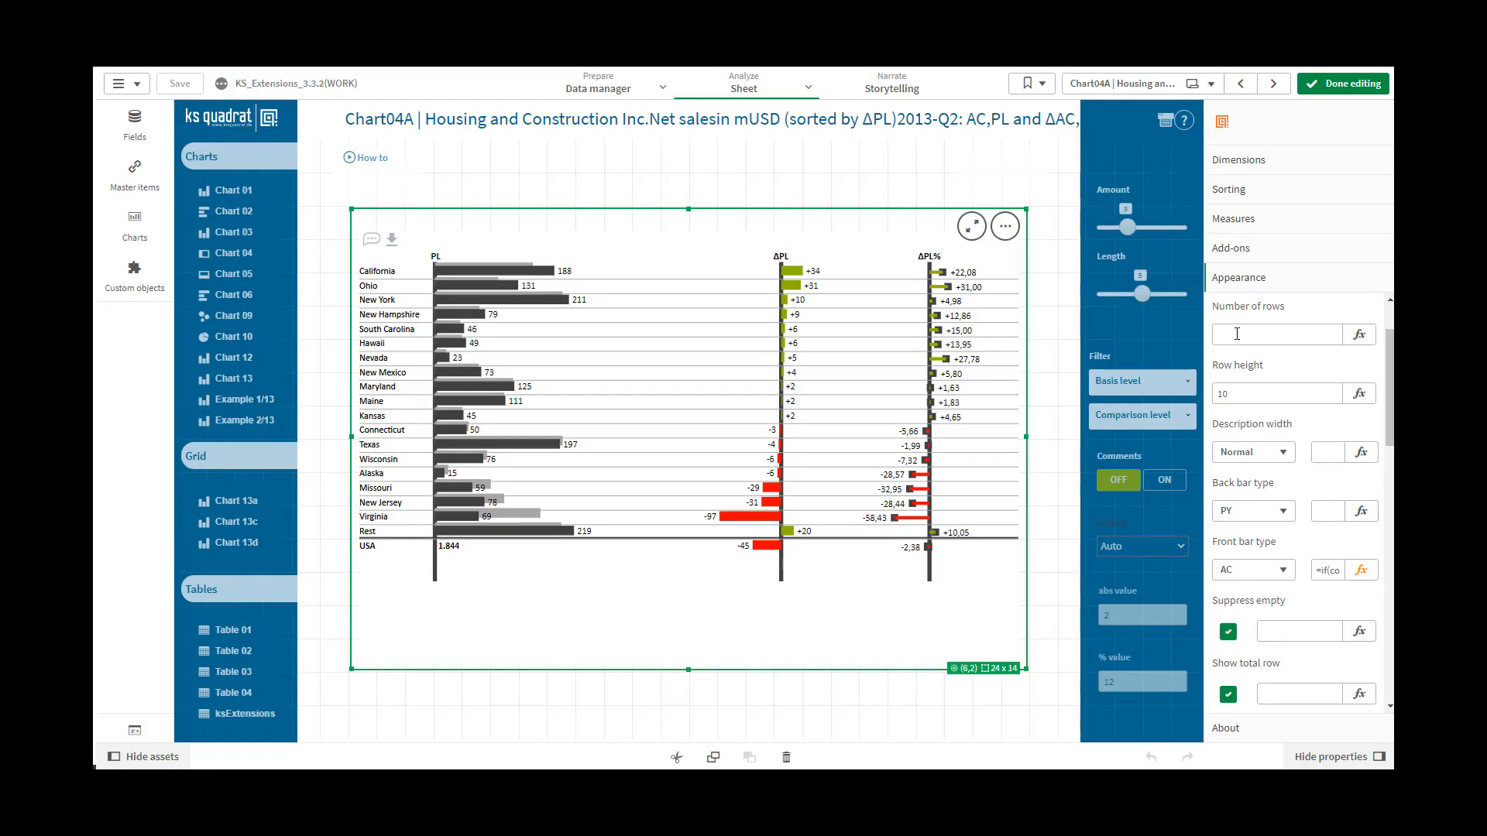
{"action": "left_click", "coordinate": [1237, 334]}
{"action": "left_click", "coordinate": [1236, 334]}
{"action": "type", "text": "10"}
{"action": "left_click", "coordinate": [1245, 389]}
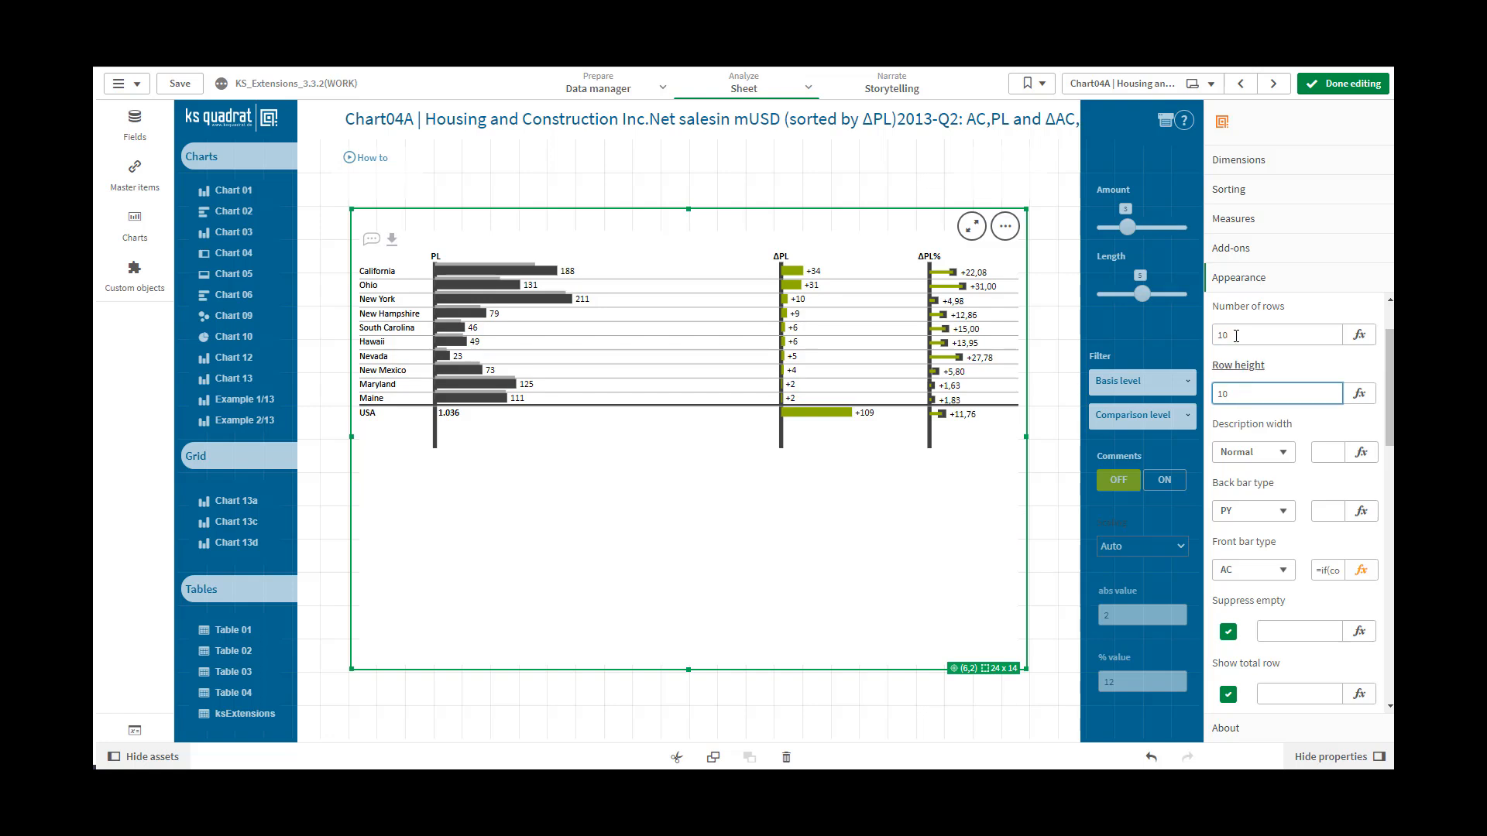
Clear the number of rows value to remove the chart's row limit
{"action": "double_click", "coordinate": [1213, 335]}
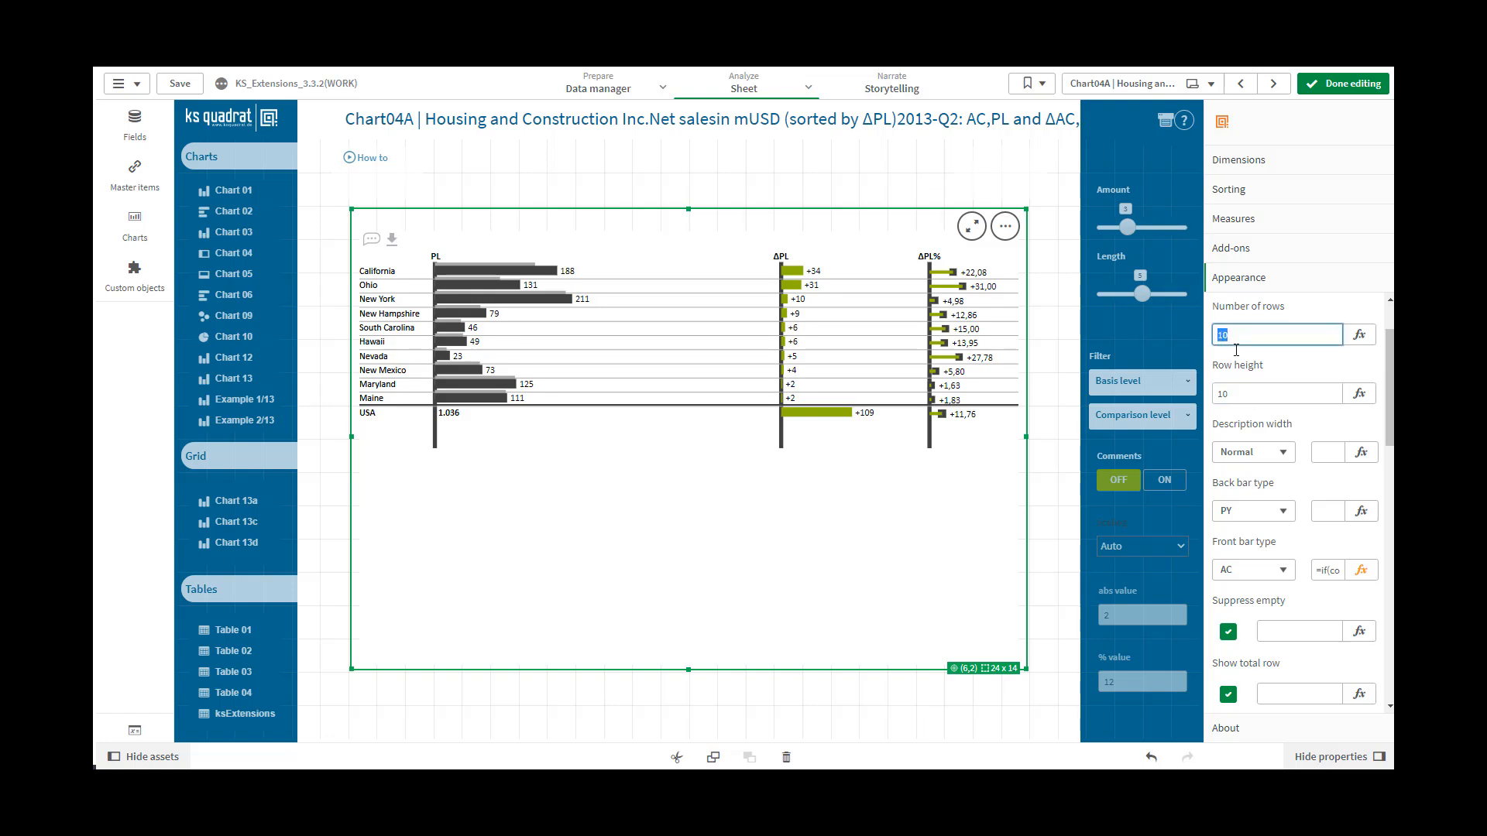
{"action": "key", "text": "BackSpace"}
{"action": "left_click", "coordinate": [1244, 395]}
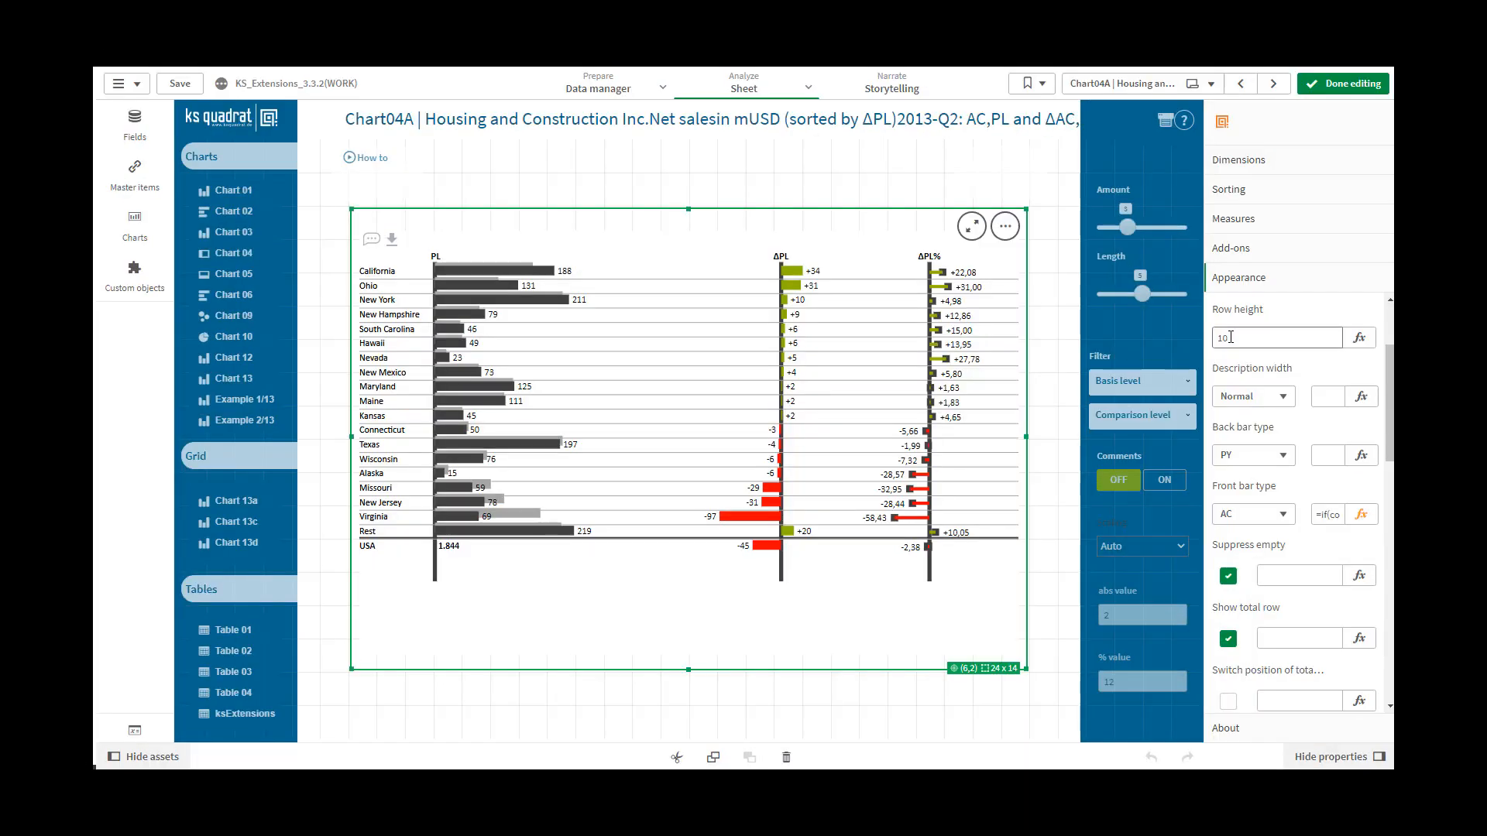
Set the chart's row height to 15
{"action": "left_click", "coordinate": [1231, 338]}
{"action": "left_click_drag", "start_coordinate": [1230, 338], "coordinate": [1210, 341]}
{"action": "type", "text": "15"}
{"action": "left_click", "coordinate": [1314, 364]}
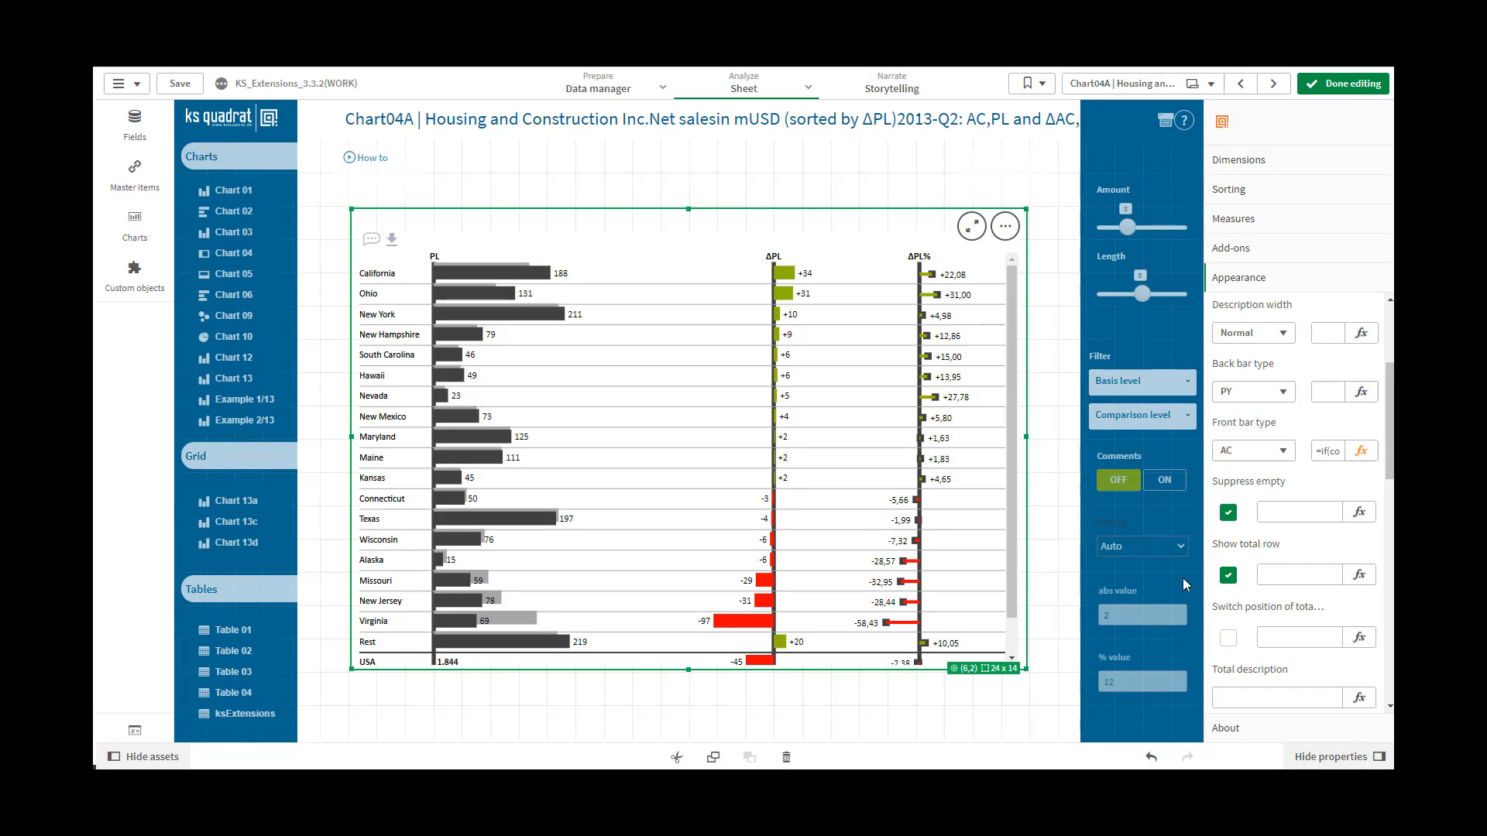
Try the Small description width for the chart's row labels and settle on Large
{"action": "left_click", "coordinate": [1284, 342]}
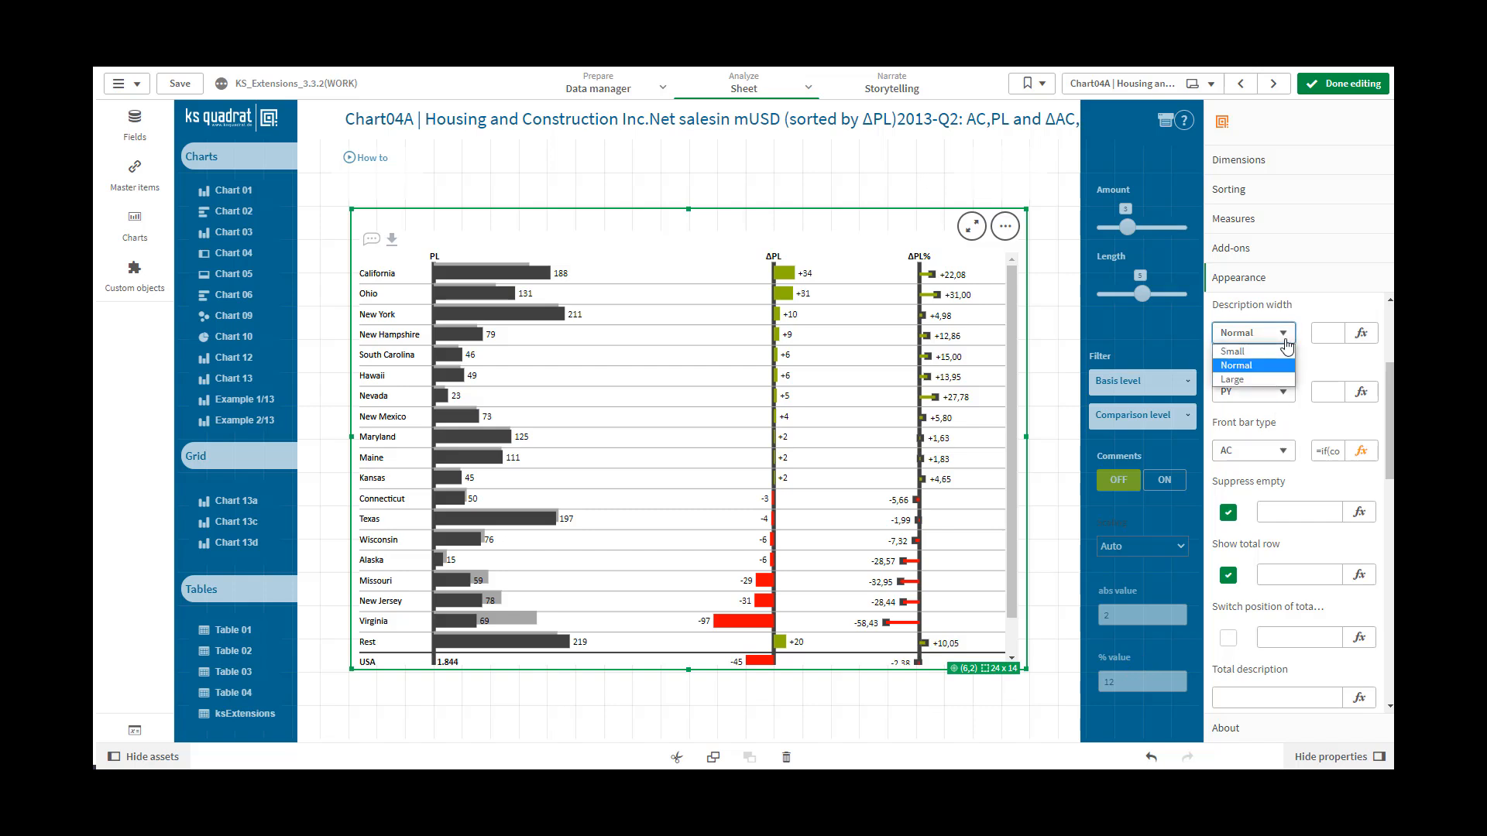
{"action": "left_click", "coordinate": [1261, 352]}
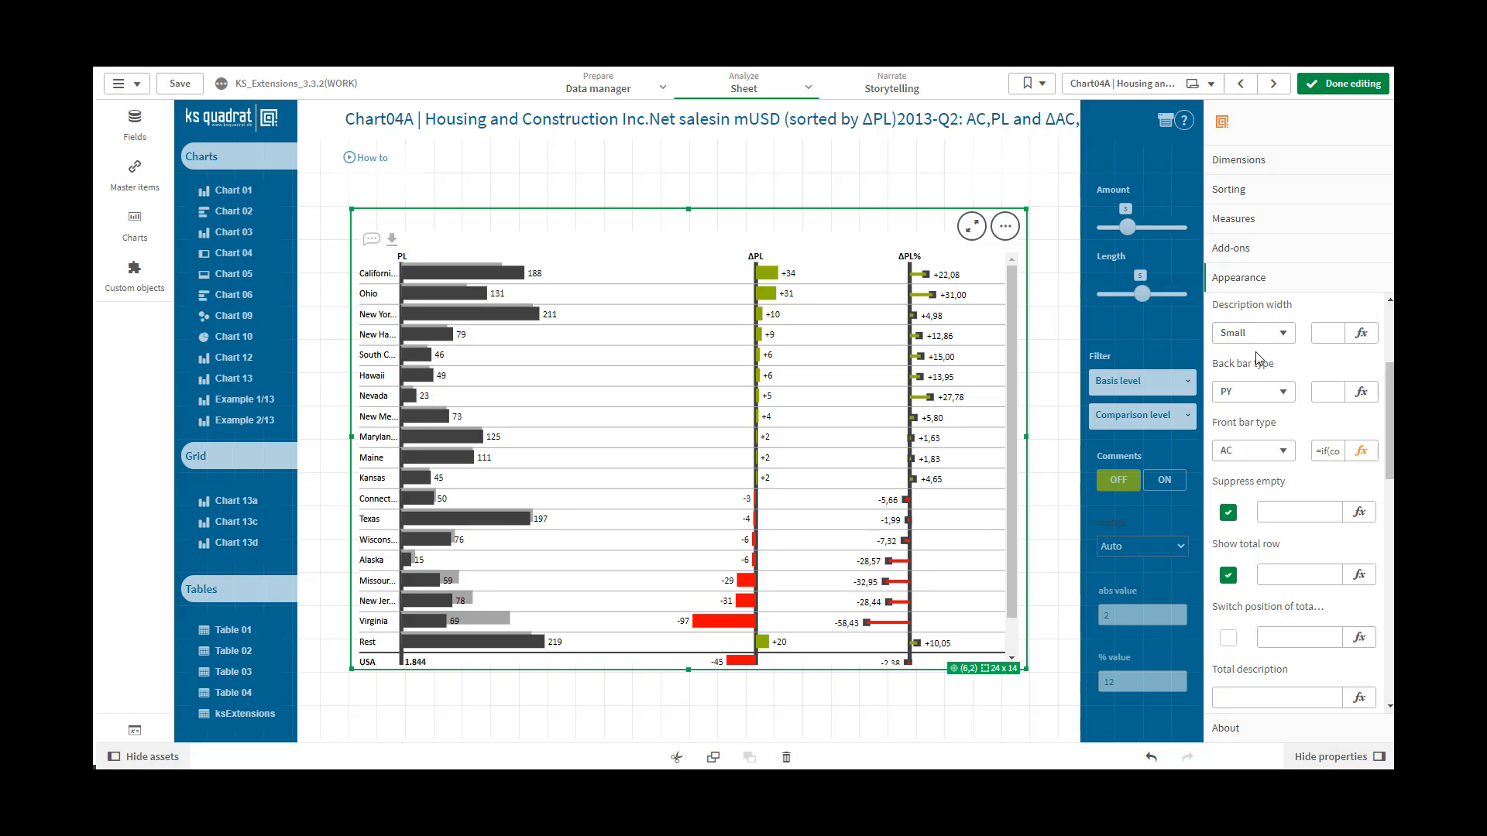
{"action": "left_click", "coordinate": [1283, 342]}
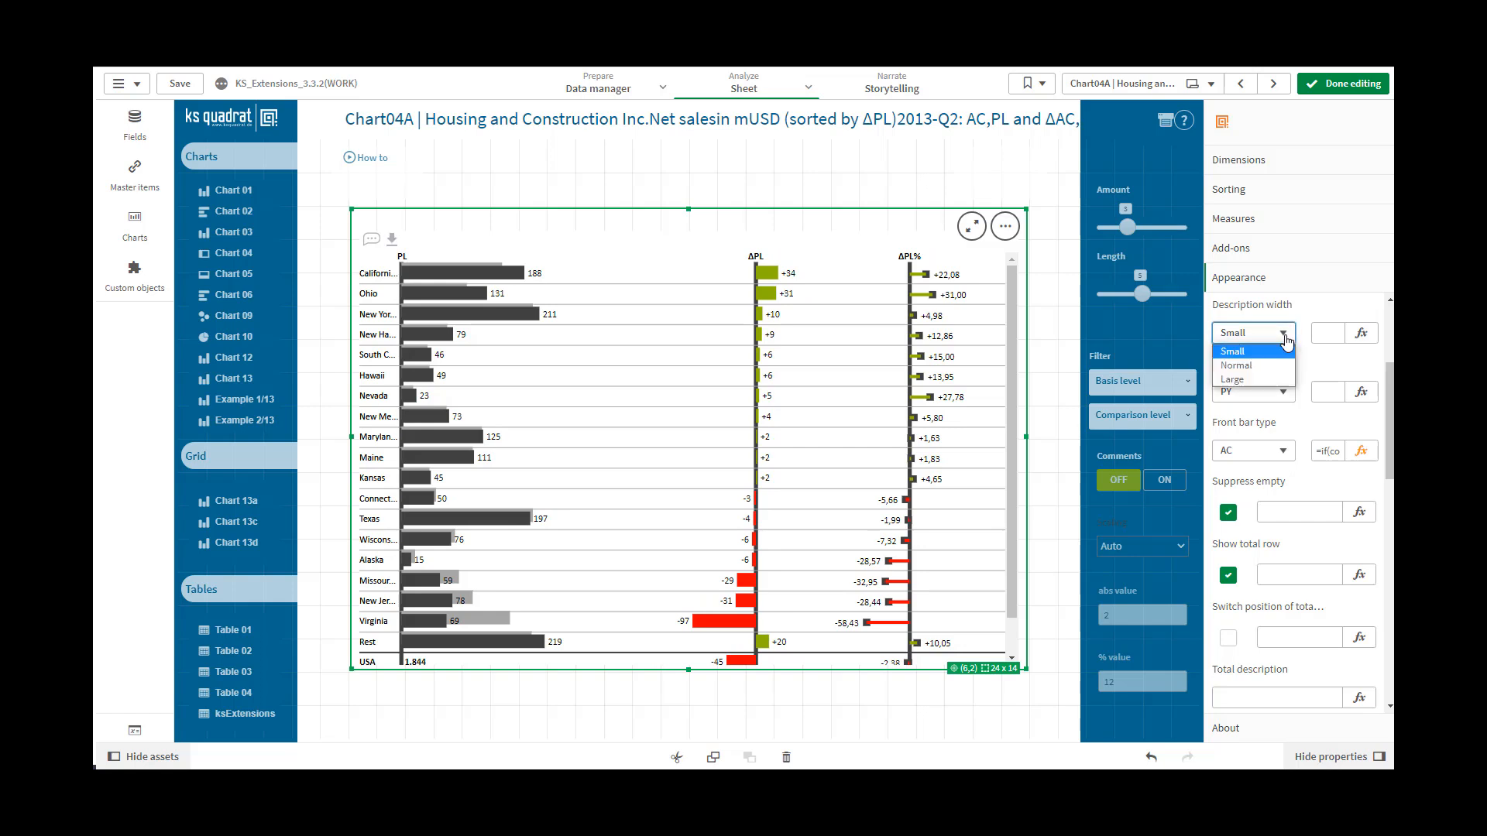
{"action": "left_click", "coordinate": [1249, 381]}
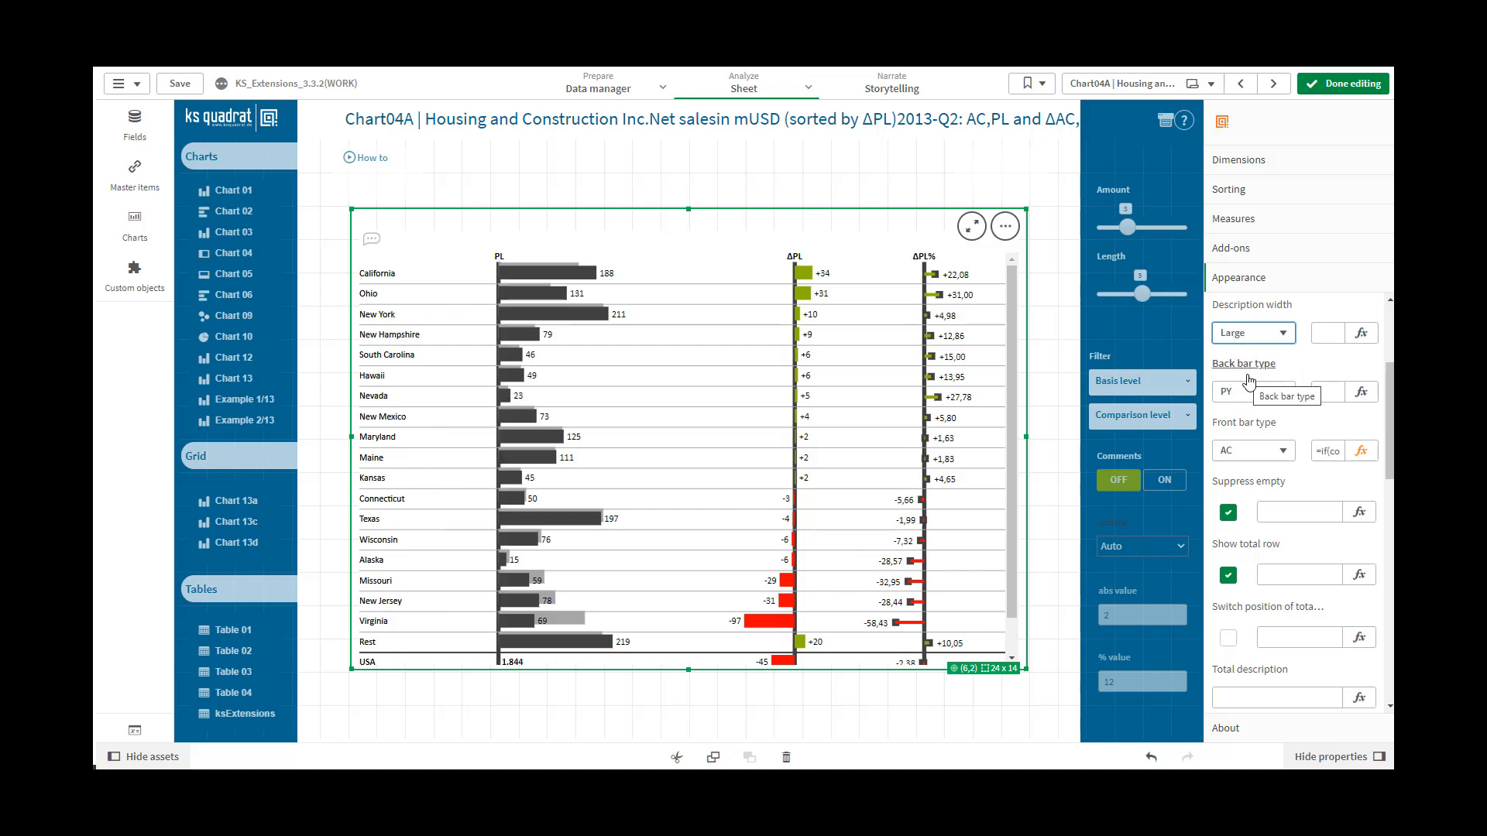
Try the AC, PL and FC styles as the chart's back bar type
{"action": "scroll", "coordinate": [1239, 385], "scroll_direction": "down", "scroll_amount": 1}
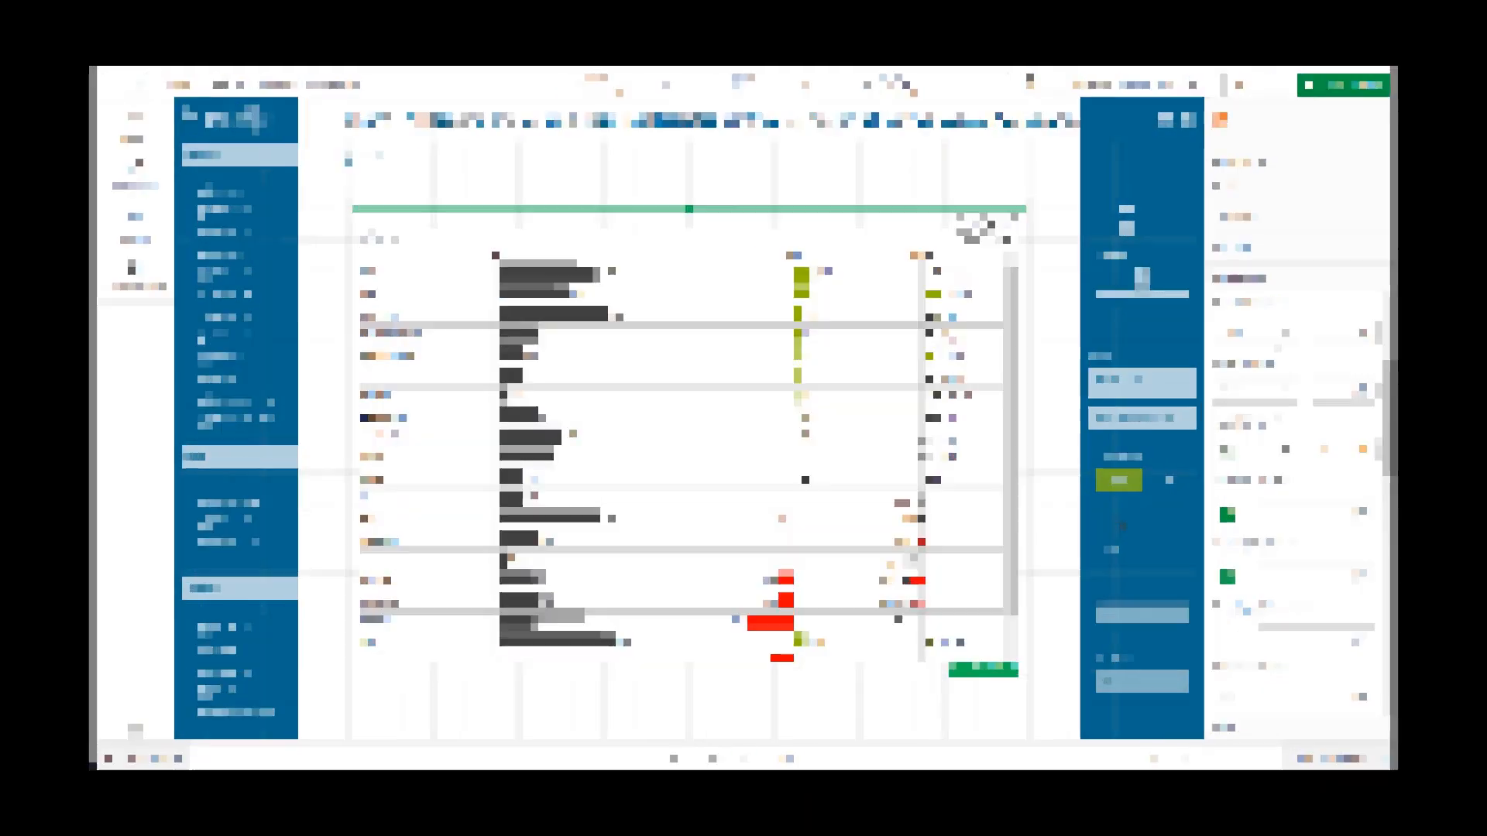
{"action": "left_click", "coordinate": [1289, 333]}
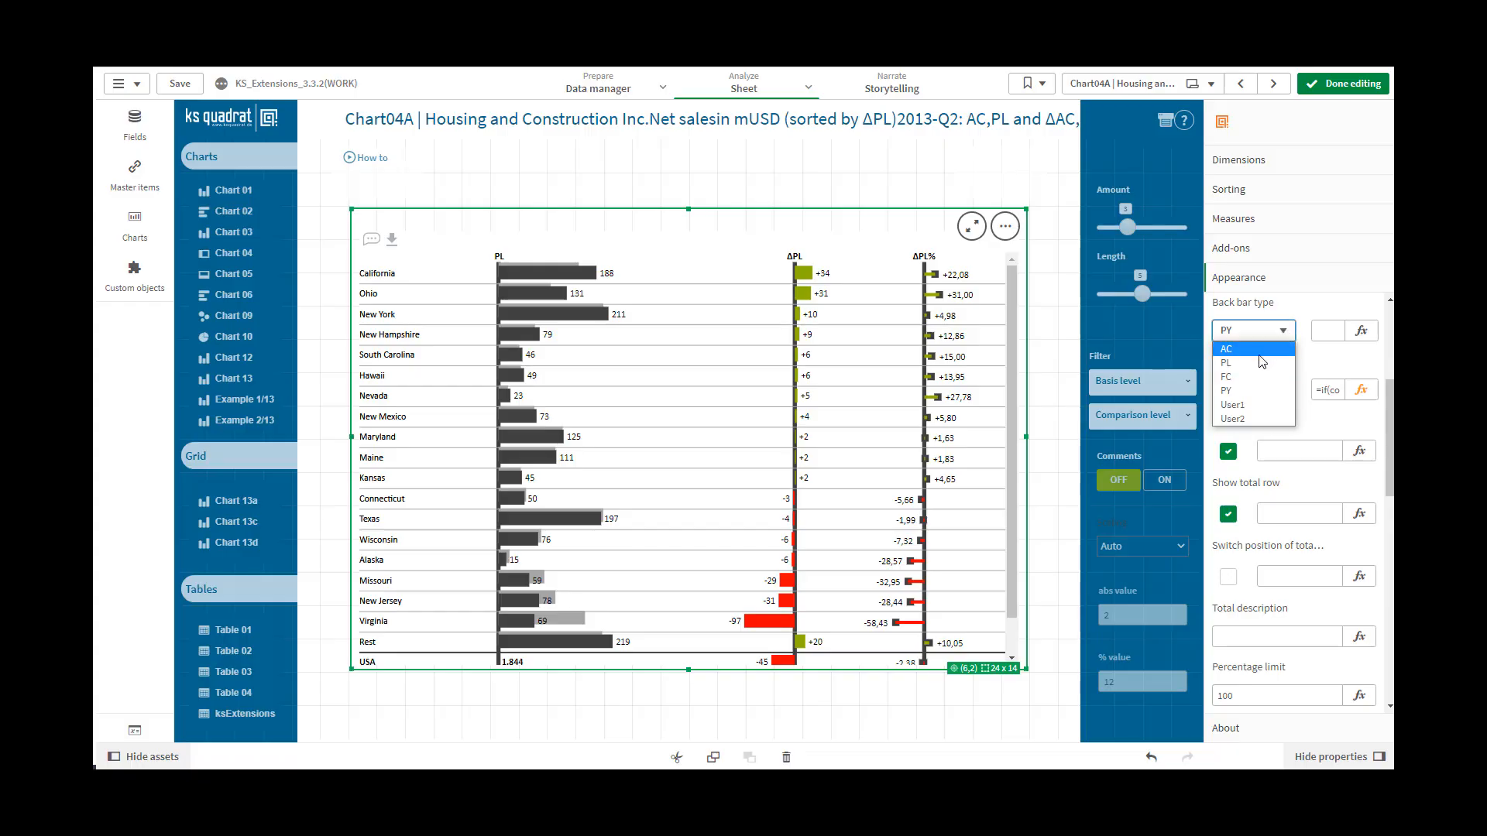
{"action": "left_click", "coordinate": [1259, 352]}
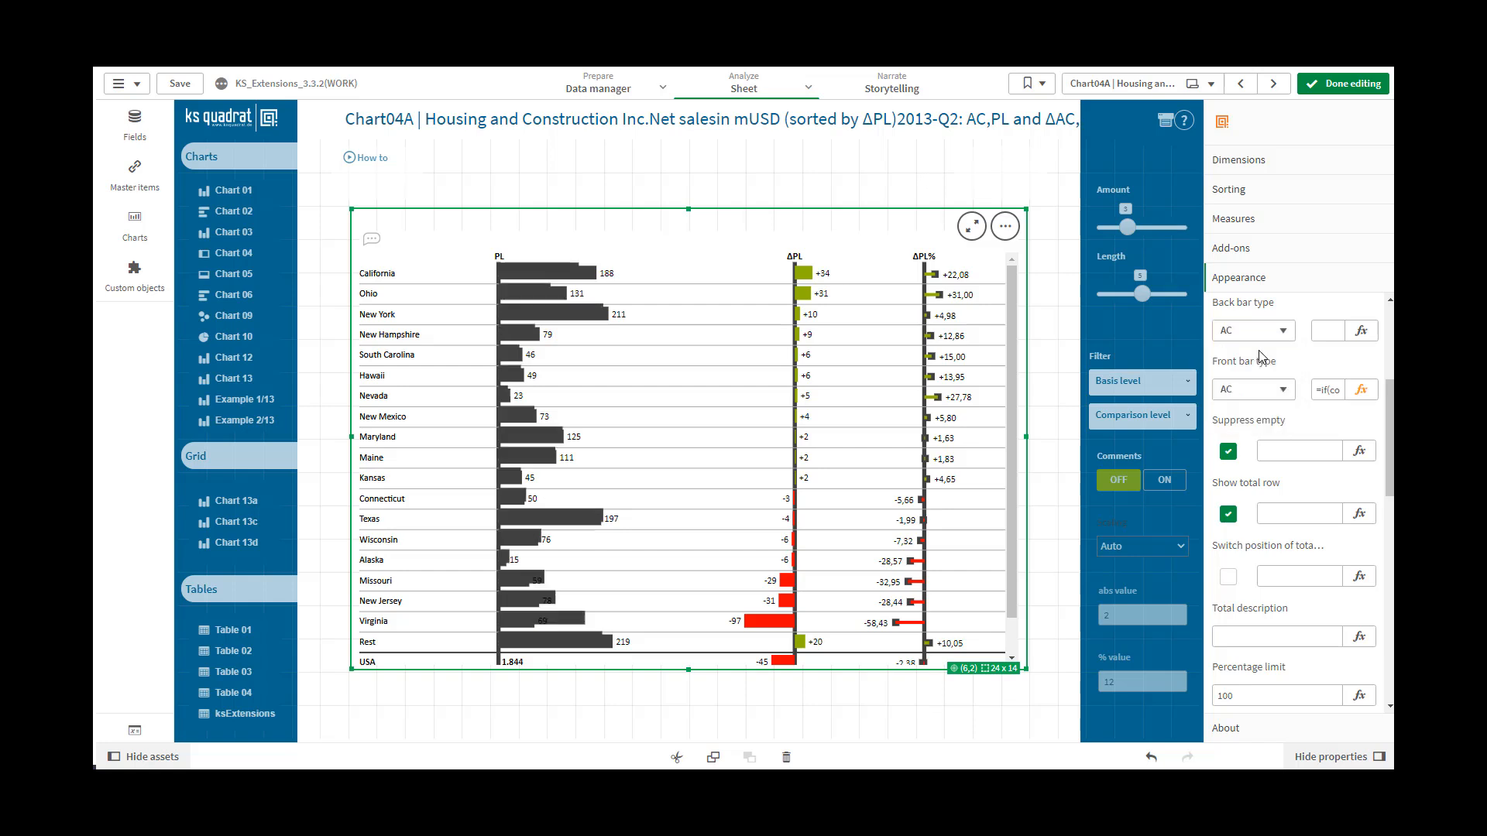
{"action": "left_click", "coordinate": [1288, 334]}
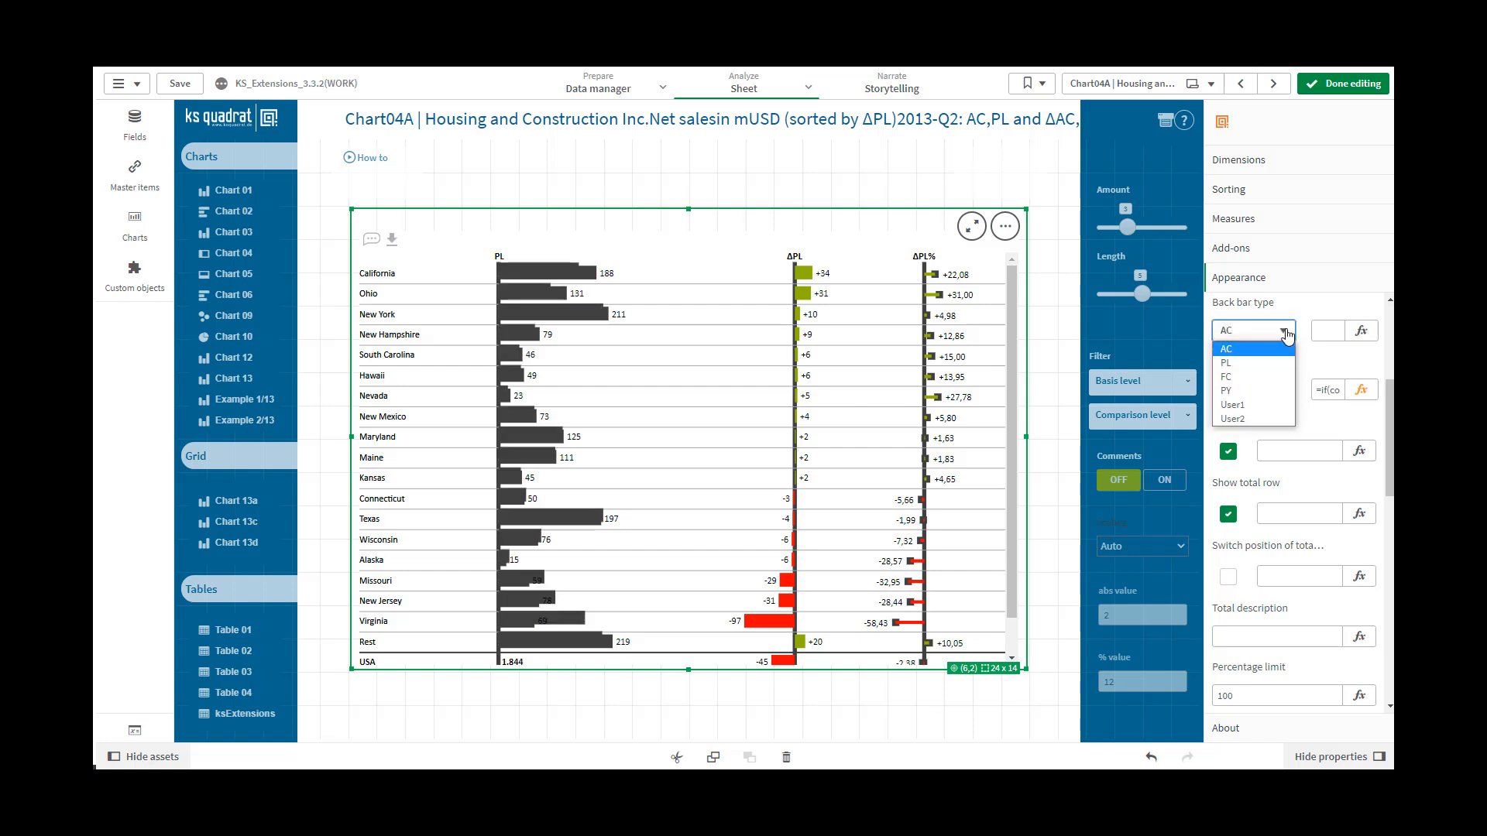
{"action": "left_click", "coordinate": [1249, 365]}
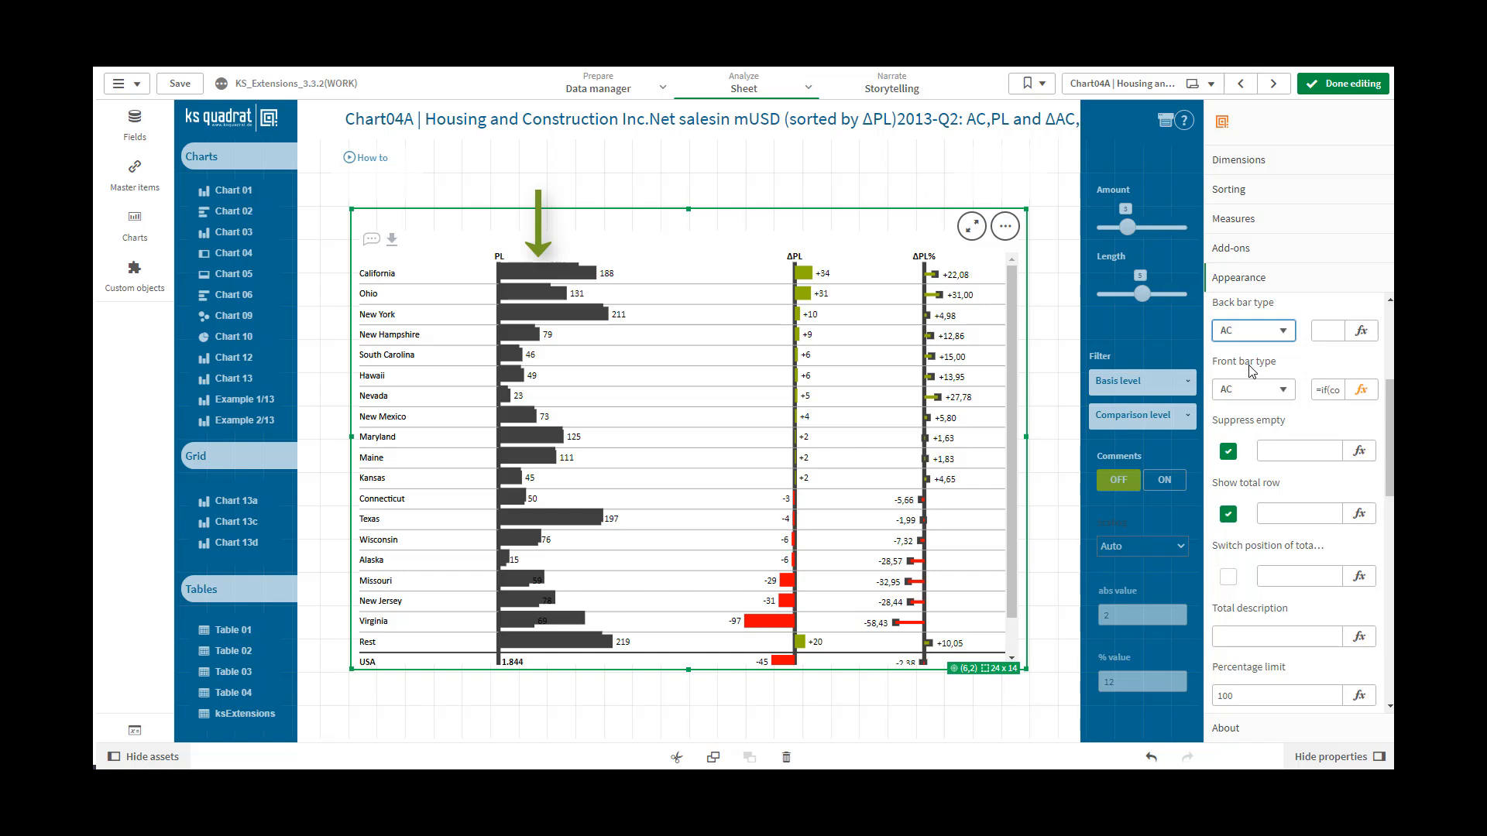
{"action": "left_click", "coordinate": [1283, 331]}
{"action": "left_click", "coordinate": [1247, 380]}
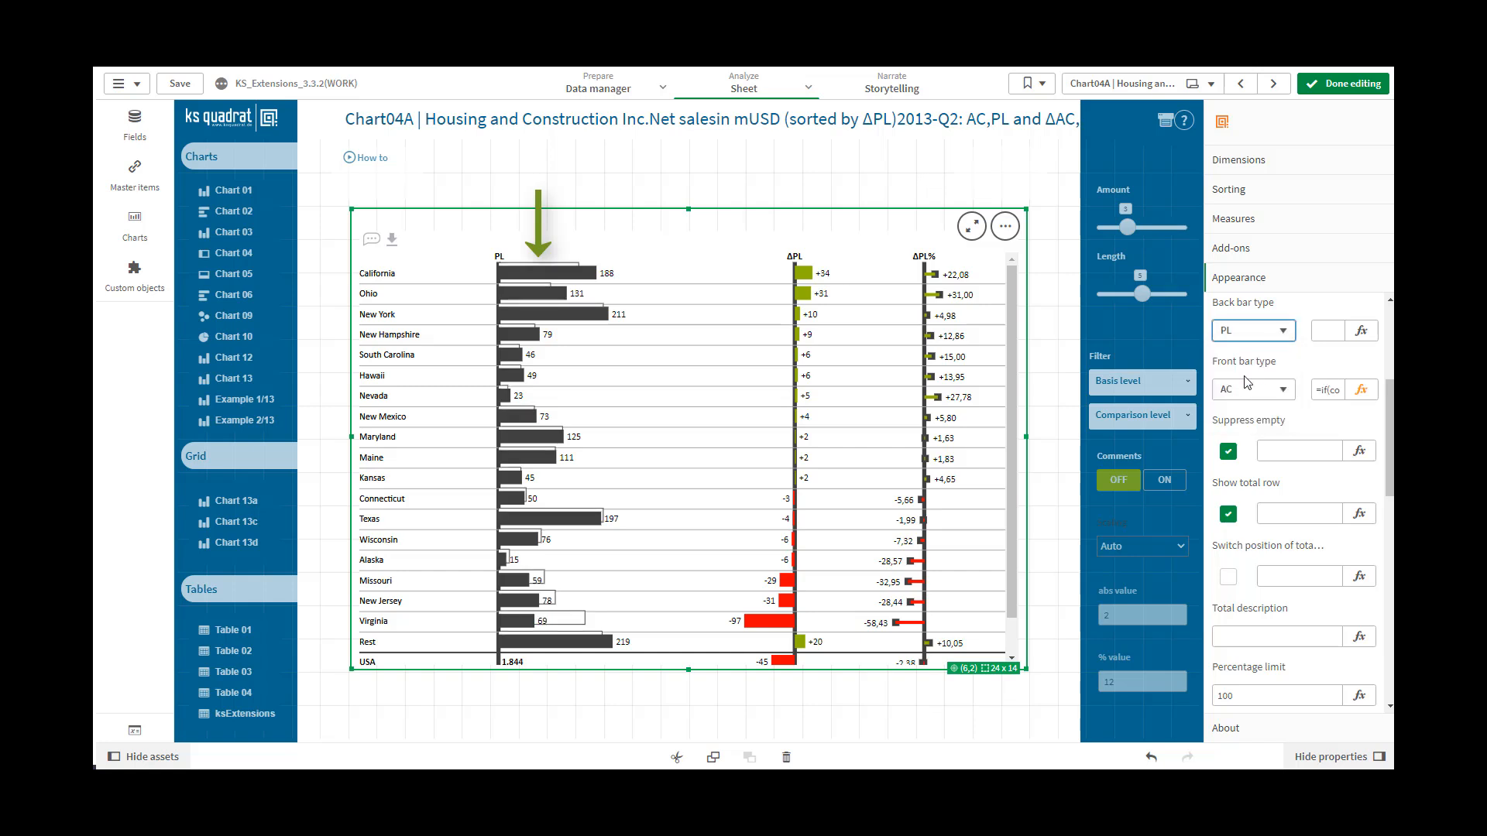
Try PY and User1 as the back bar type and settle on User2
{"action": "left_click", "coordinate": [1283, 331]}
{"action": "left_click", "coordinate": [1251, 390]}
{"action": "left_click", "coordinate": [1283, 331]}
{"action": "left_click", "coordinate": [1270, 405]}
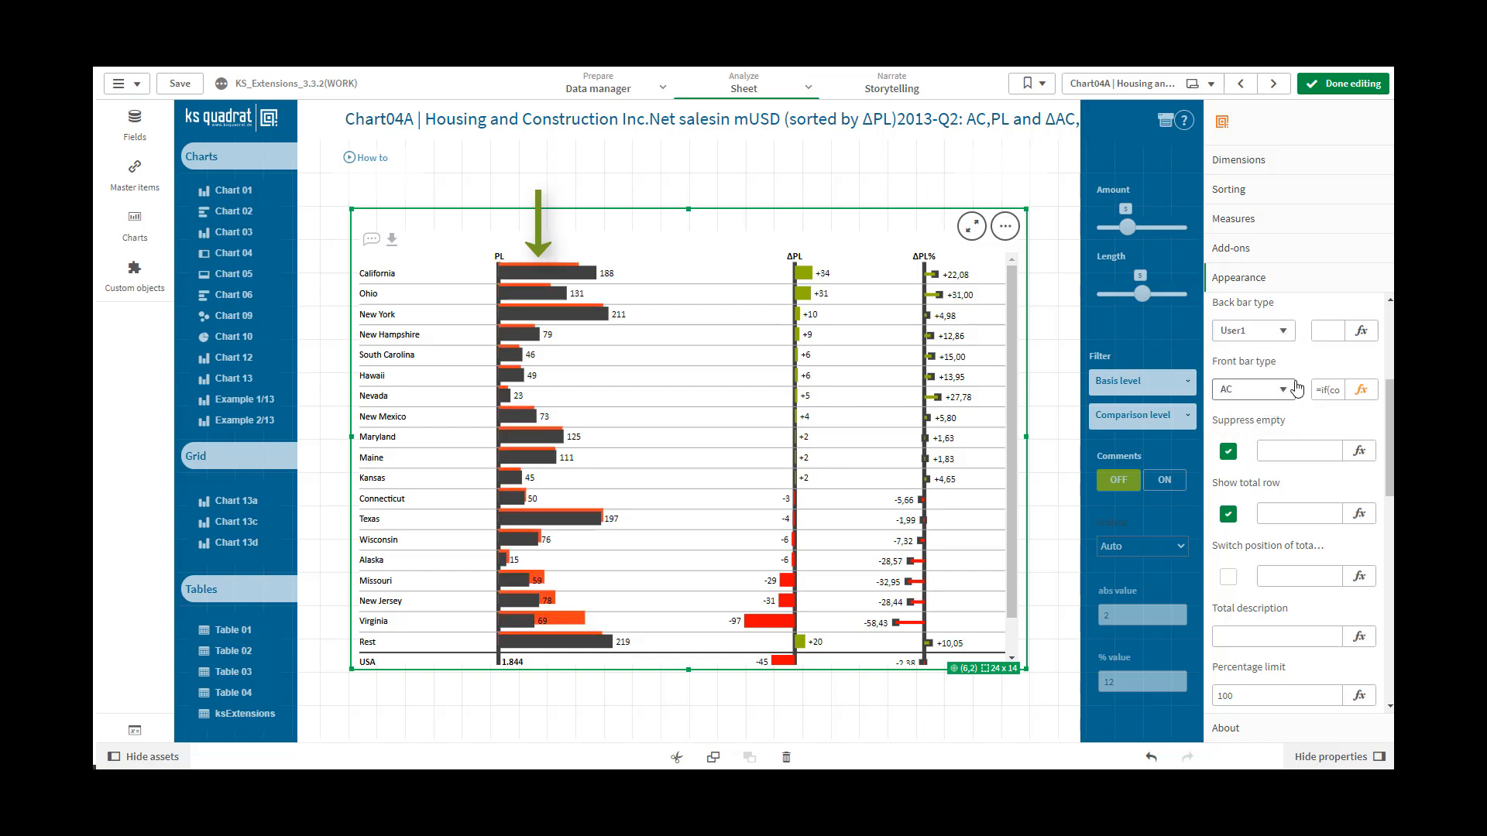
{"action": "left_click", "coordinate": [1284, 333]}
{"action": "left_click", "coordinate": [1269, 419]}
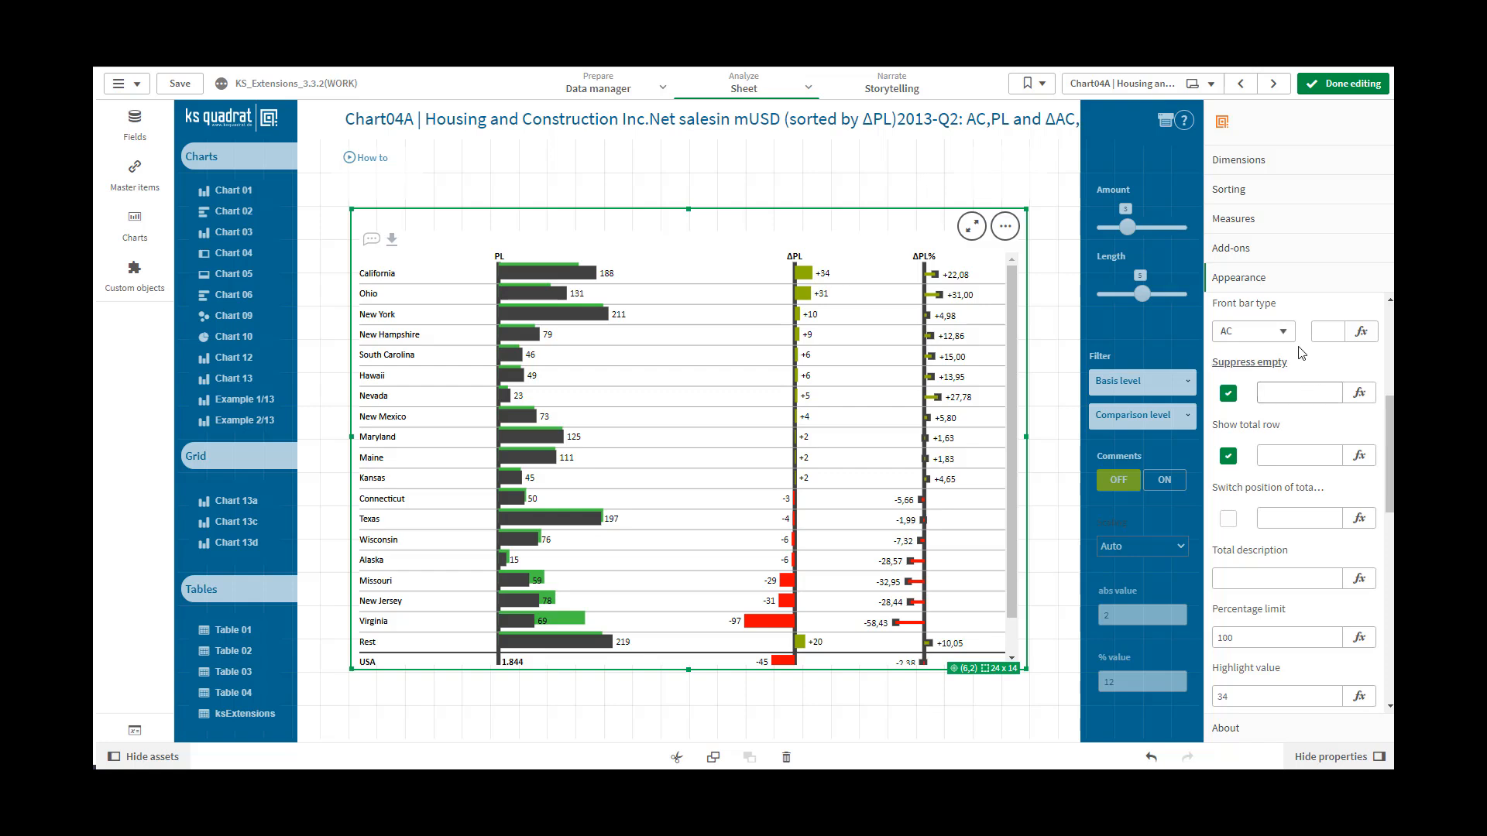
Try the PL, FC and PY styles as the chart's front bar type
{"action": "left_click", "coordinate": [1283, 337]}
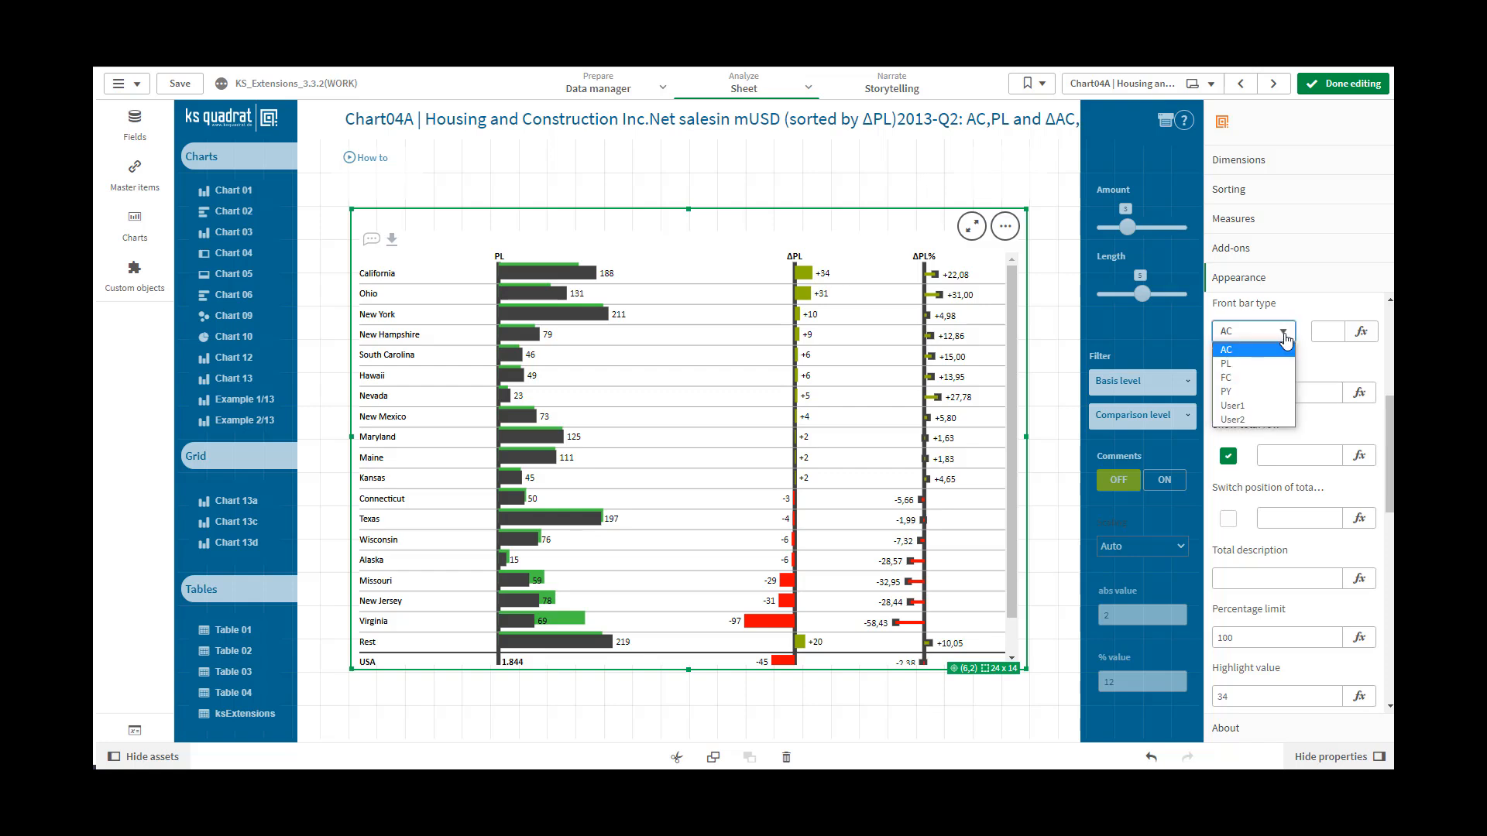
{"action": "left_click", "coordinate": [1265, 364]}
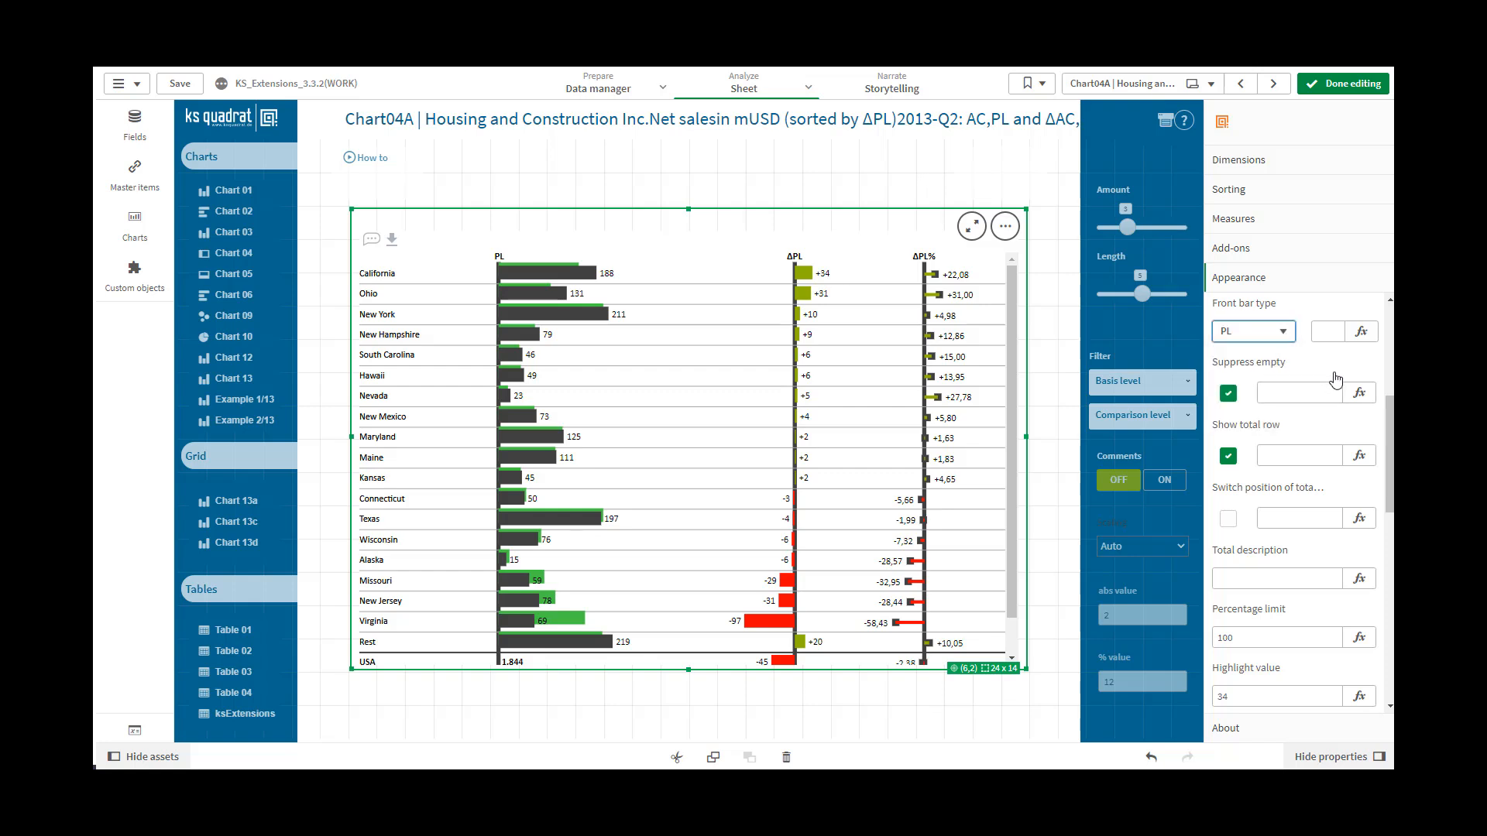
{"action": "left_click", "coordinate": [1284, 333]}
{"action": "left_click", "coordinate": [1267, 376]}
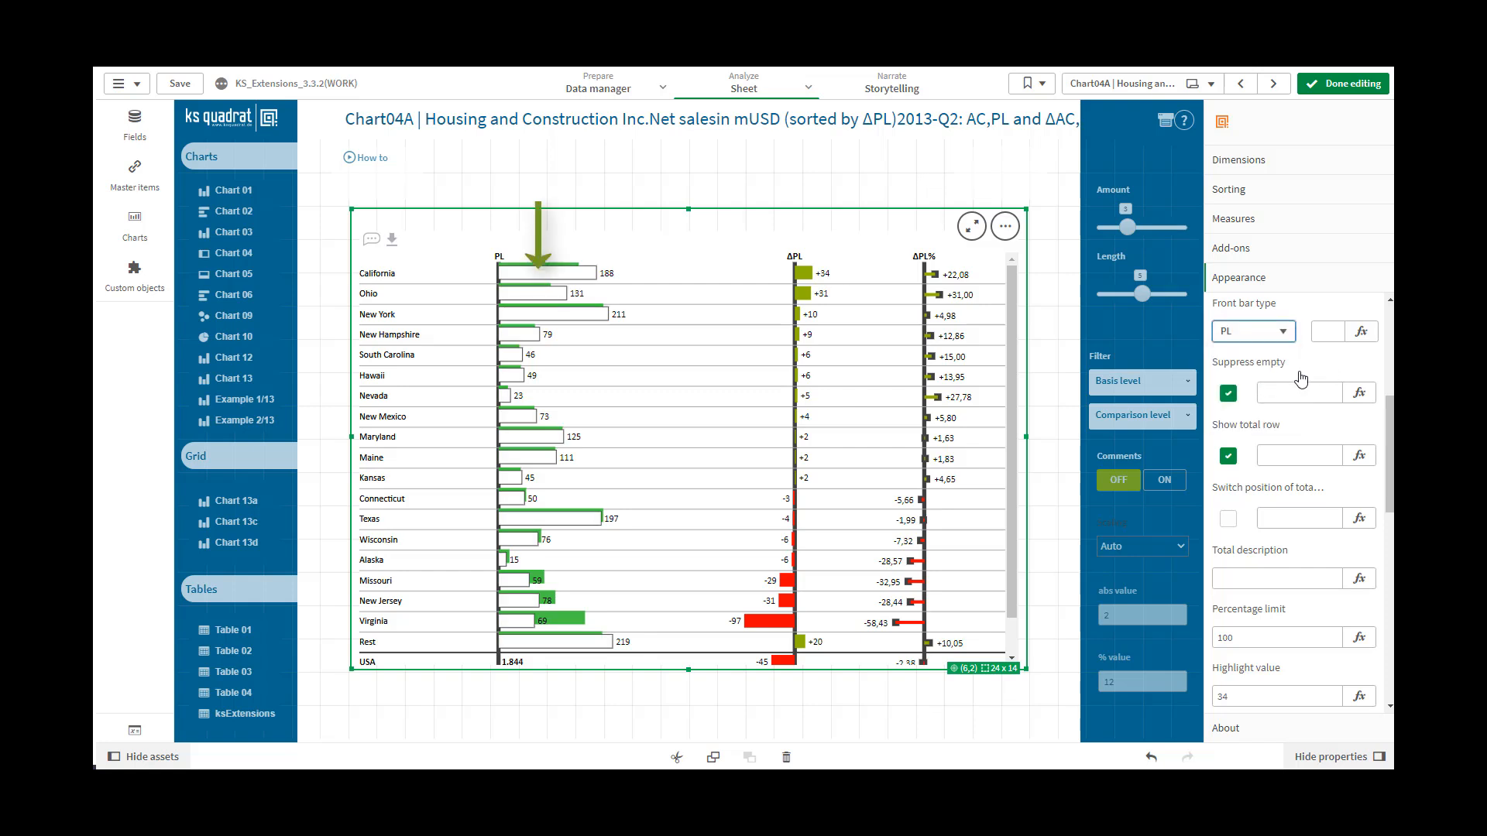
{"action": "left_click", "coordinate": [1283, 333]}
{"action": "left_click", "coordinate": [1251, 390]}
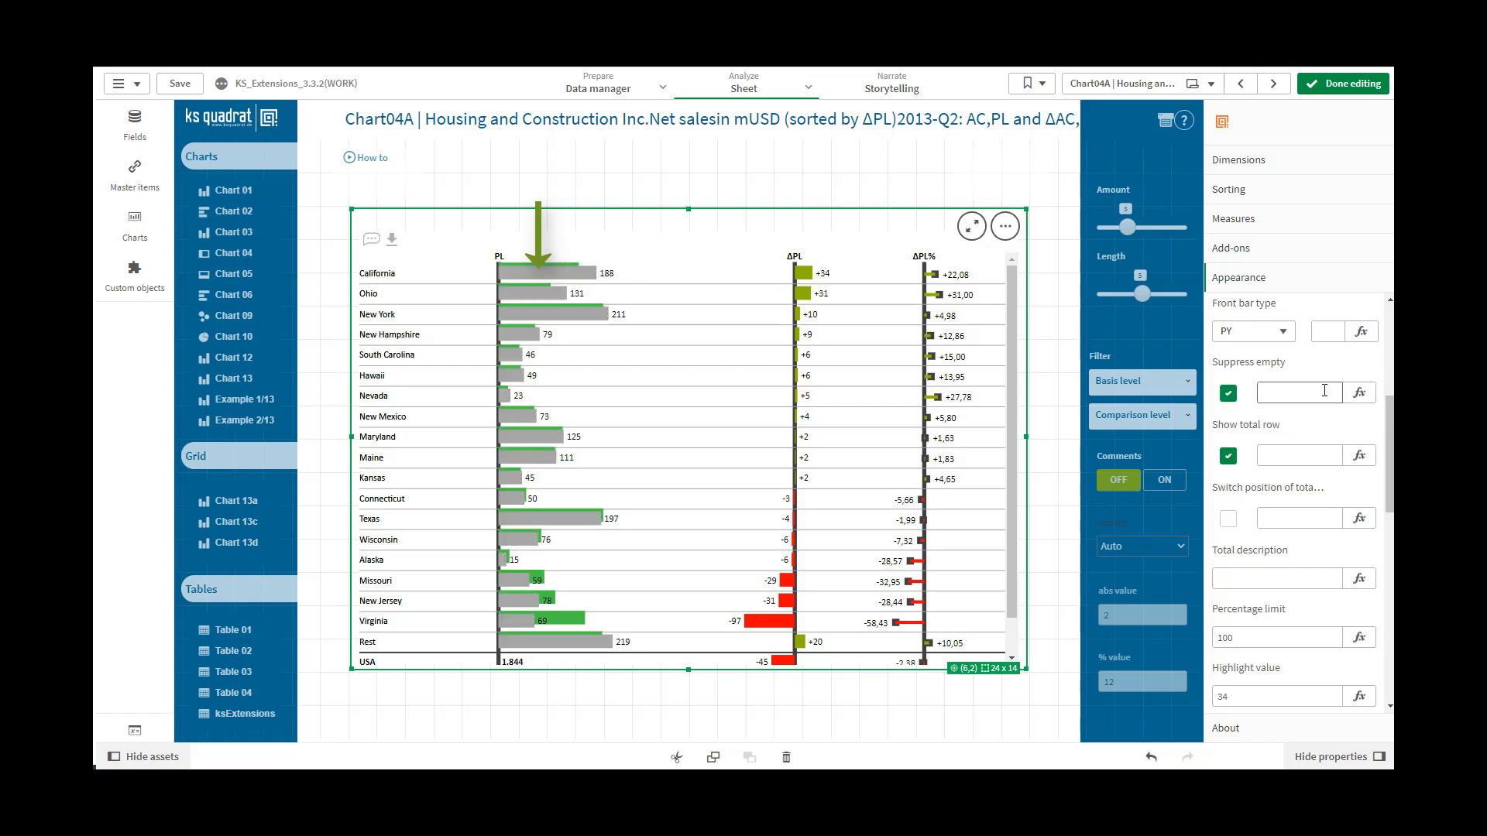
Try User1 as the front bar type and settle on User2
{"action": "left_click", "coordinate": [1289, 338]}
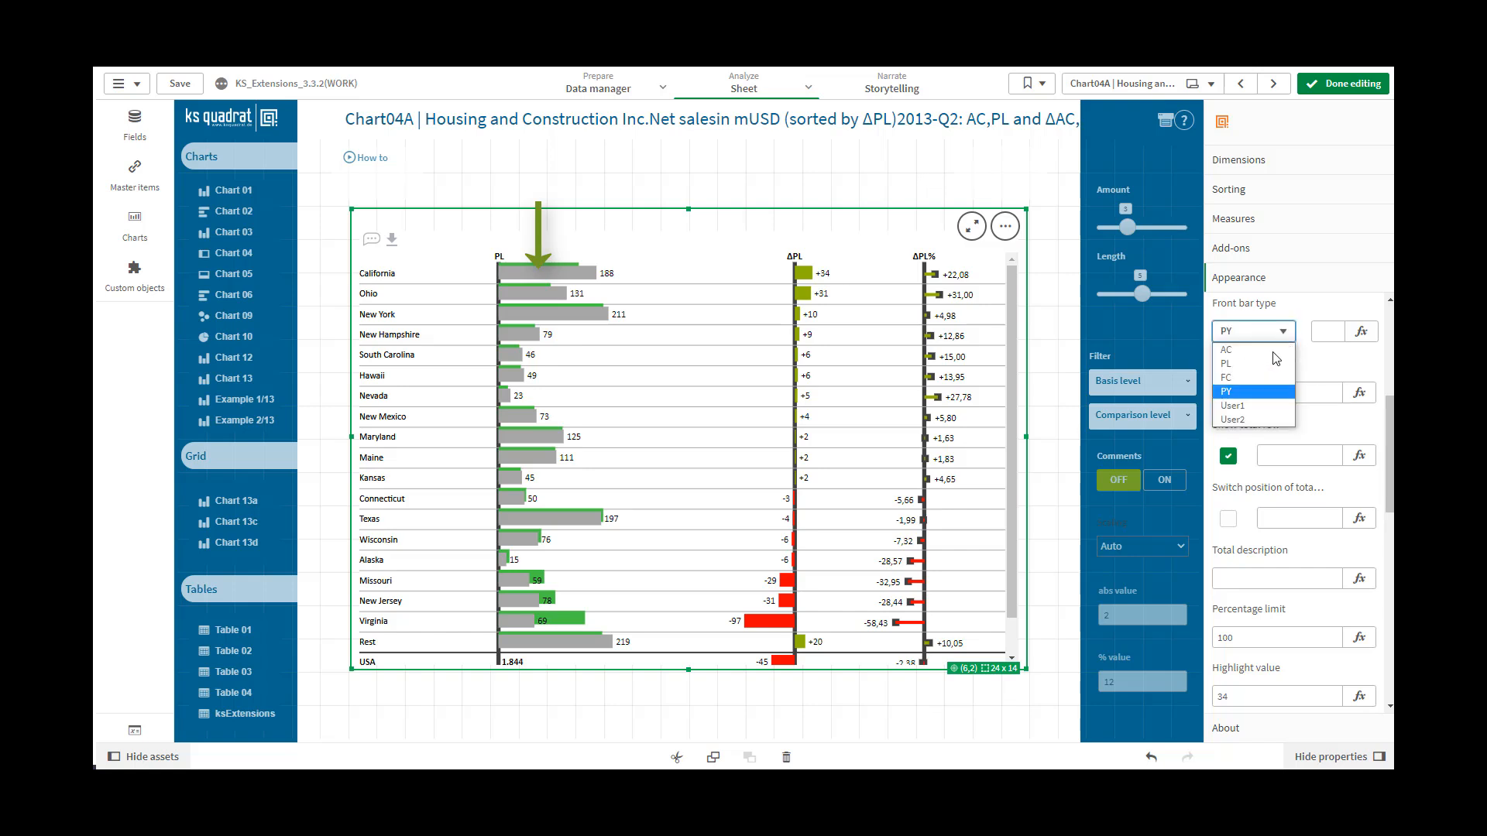
{"action": "left_click", "coordinate": [1255, 406]}
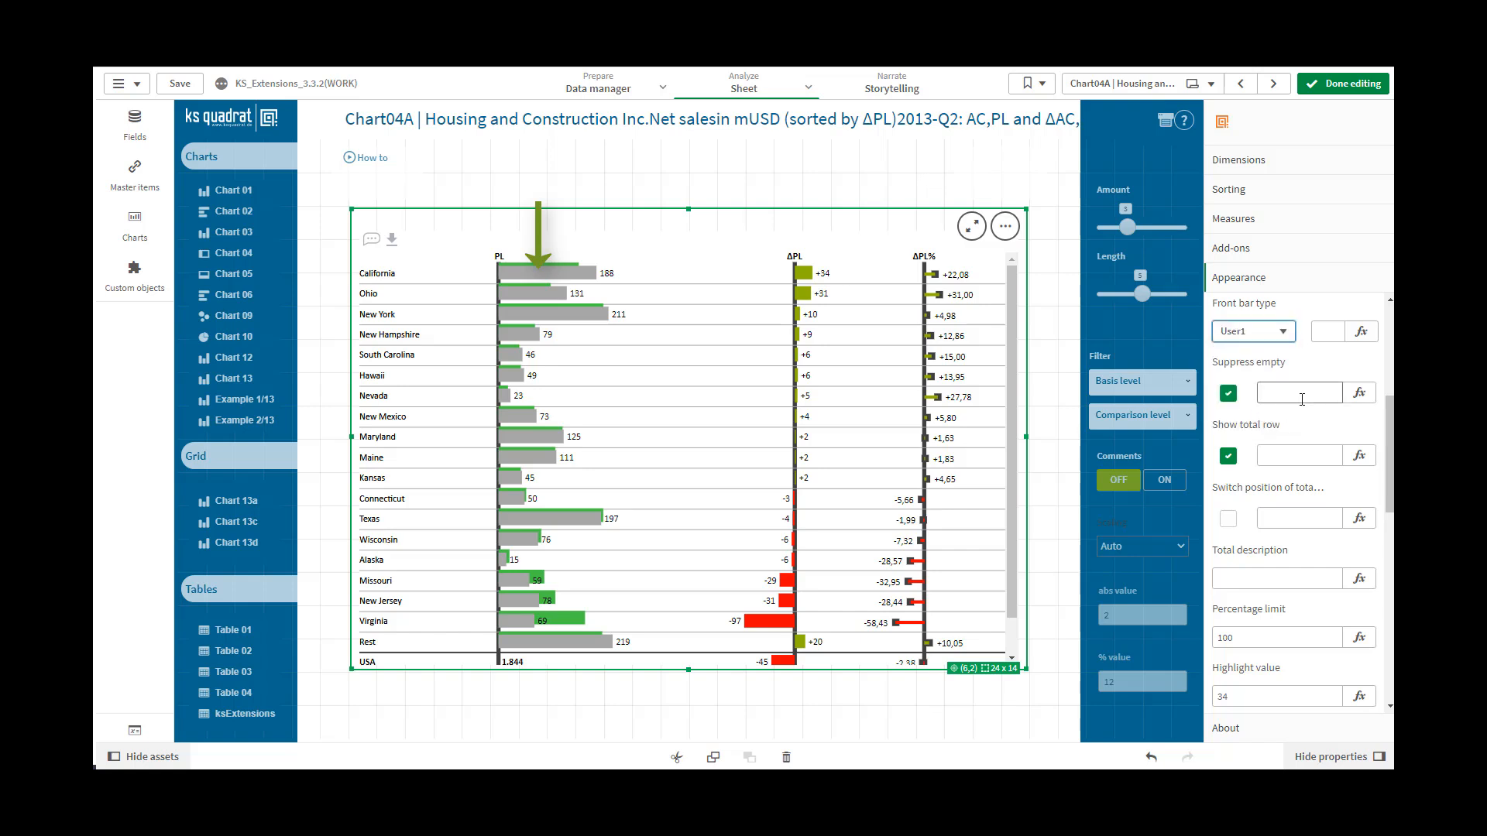
{"action": "left_click", "coordinate": [1285, 333]}
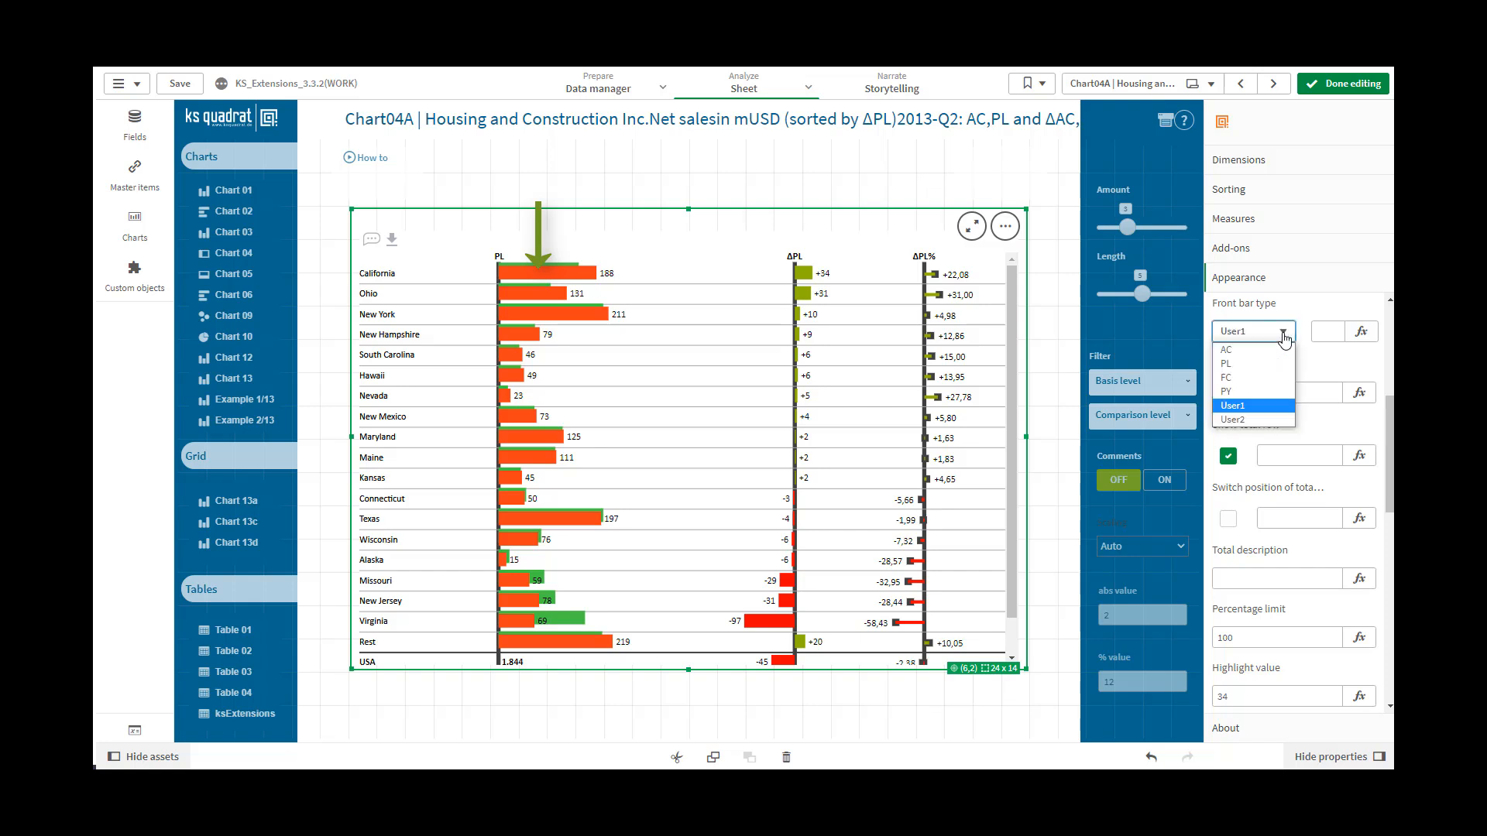
{"action": "left_click", "coordinate": [1270, 420]}
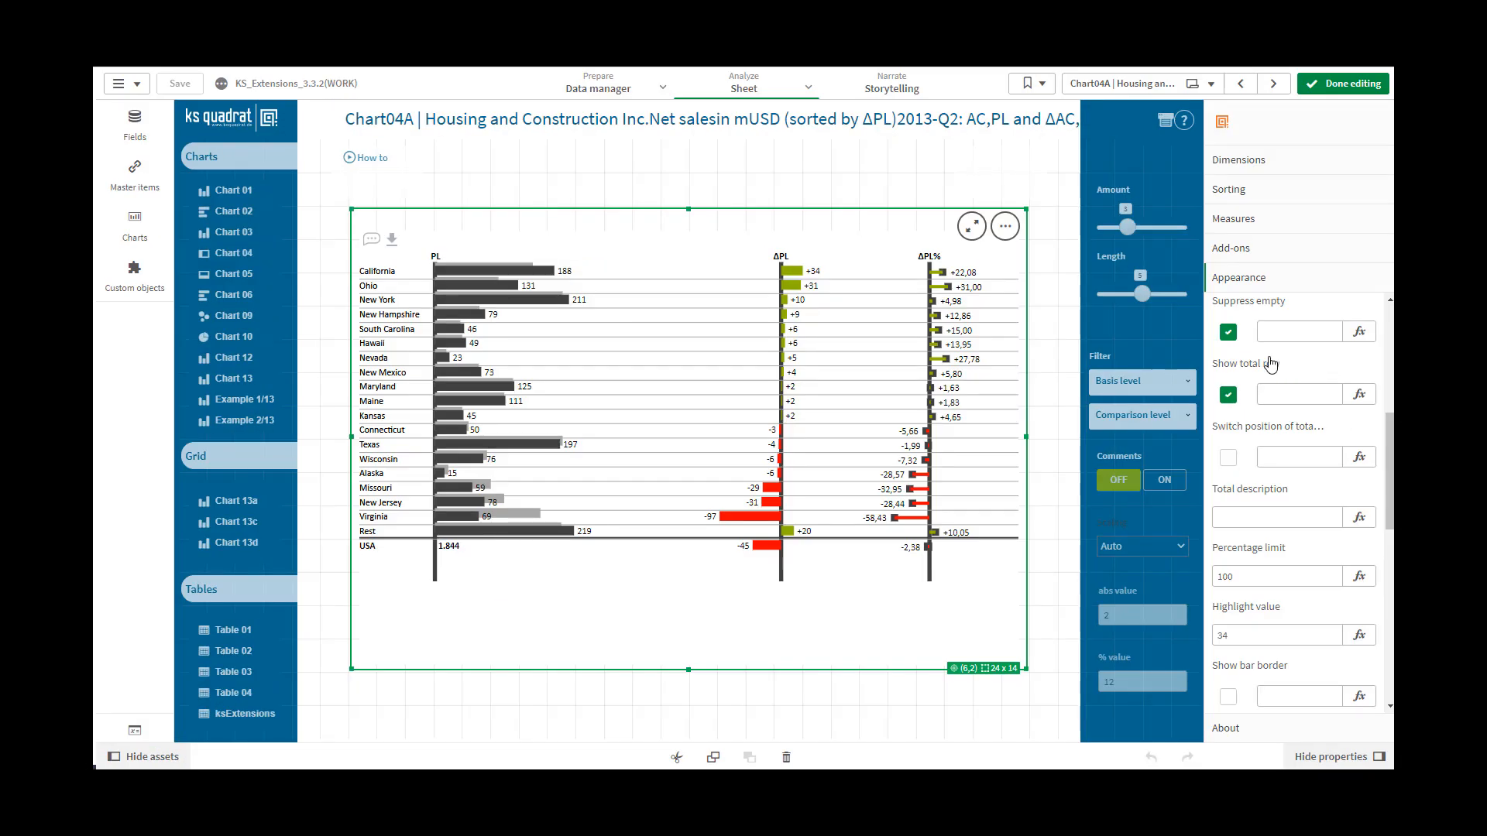
Switch Suppress empty off and on again, and enter 1 as its expression value
{"action": "left_click", "coordinate": [1230, 333]}
{"action": "left_click", "coordinate": [1229, 333]}
{"action": "left_click", "coordinate": [1297, 330]}
{"action": "type", "text": "1"}
{"action": "left_click", "coordinate": [1296, 395]}
Set the Suppress empty expression value to 0
{"action": "double_click", "coordinate": [1264, 329]}
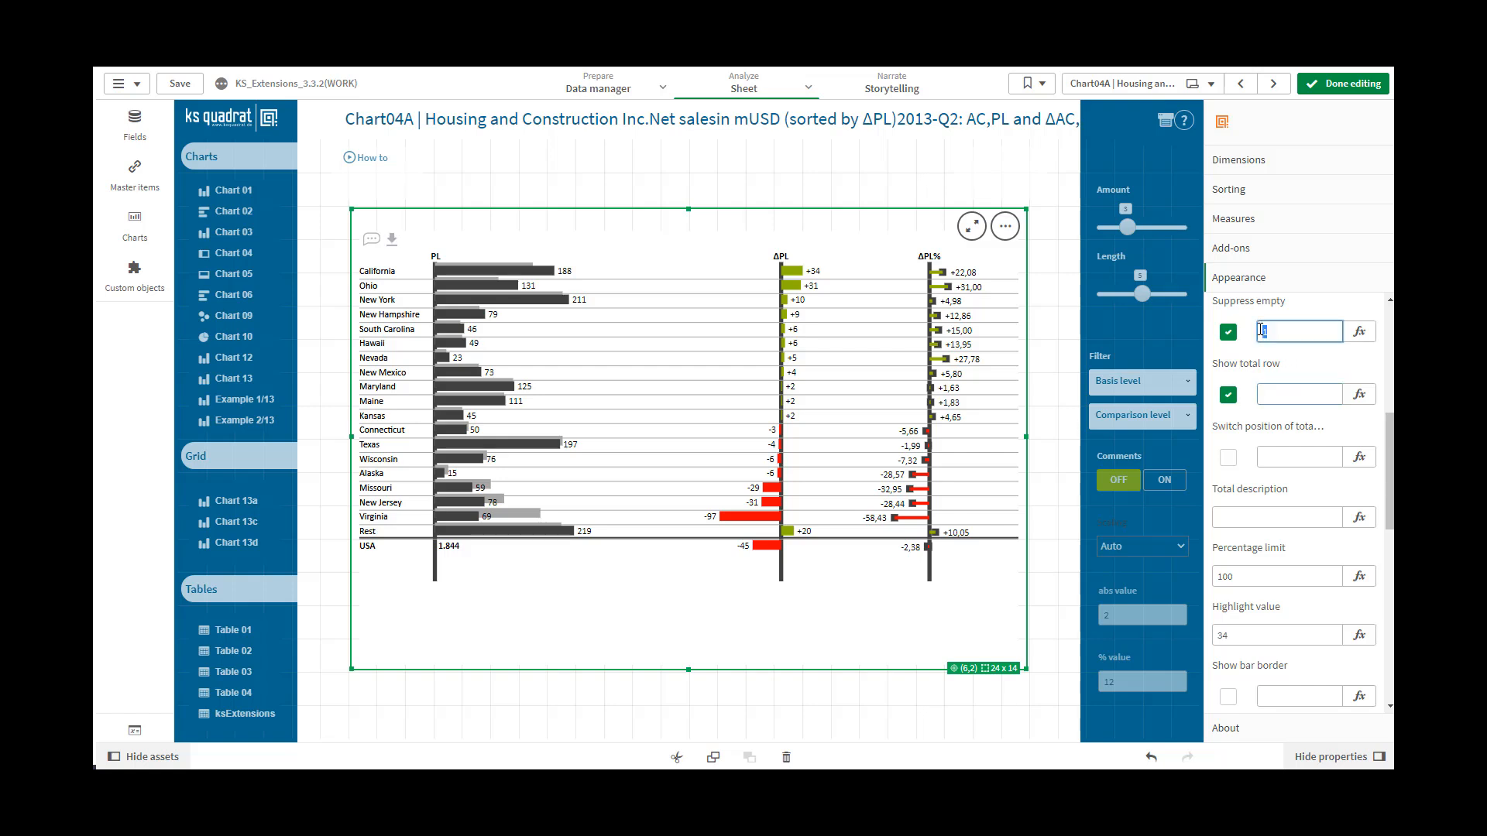
{"action": "type", "text": "0"}
{"action": "left_click", "coordinate": [1287, 394]}
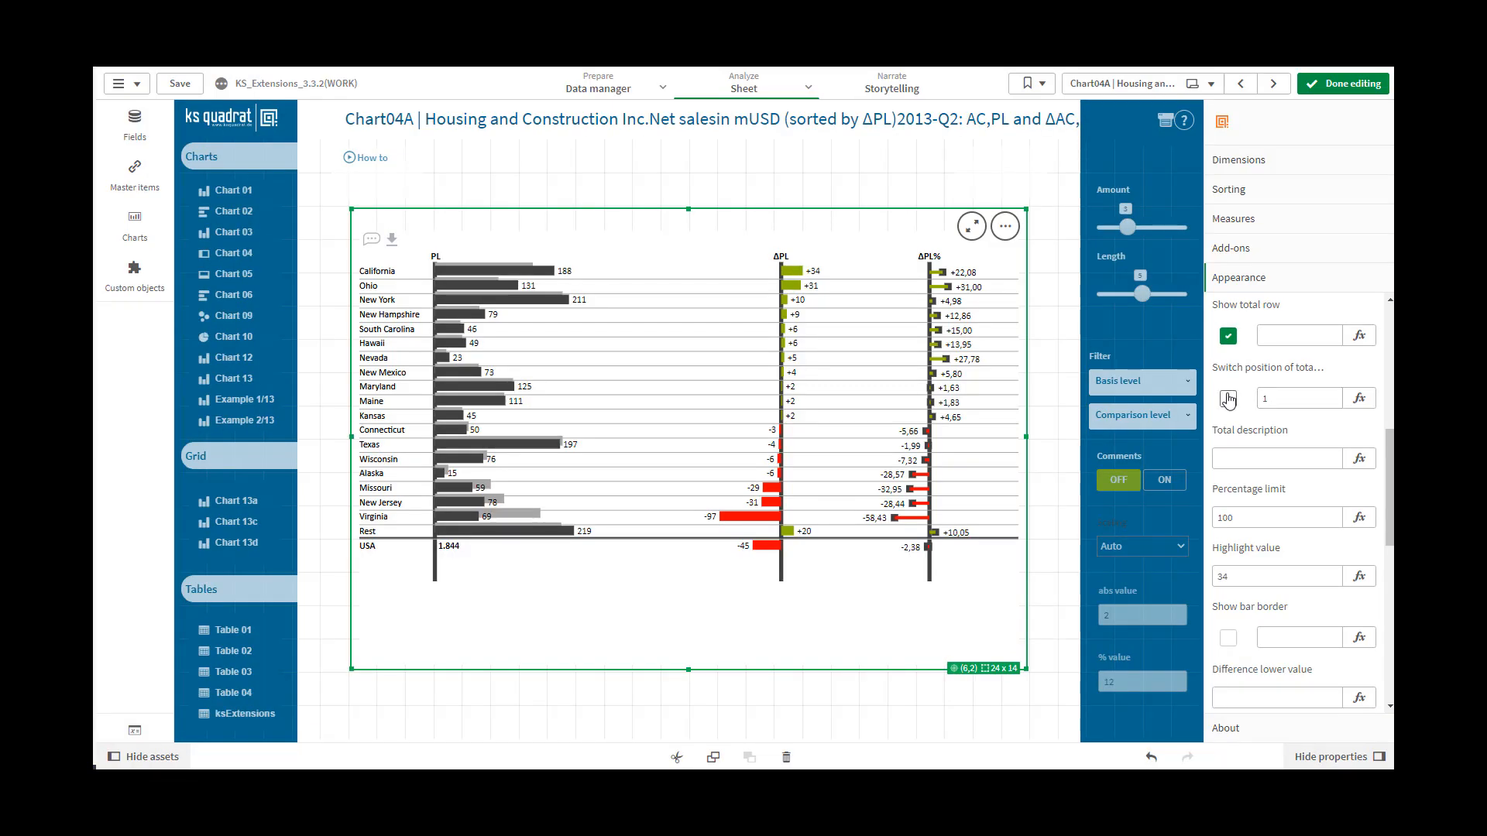
Toggle the switch for the total row's position and set its expression value to 0
{"action": "left_click", "coordinate": [1230, 399]}
{"action": "left_click", "coordinate": [1270, 404]}
{"action": "double_click", "coordinate": [1270, 402]}
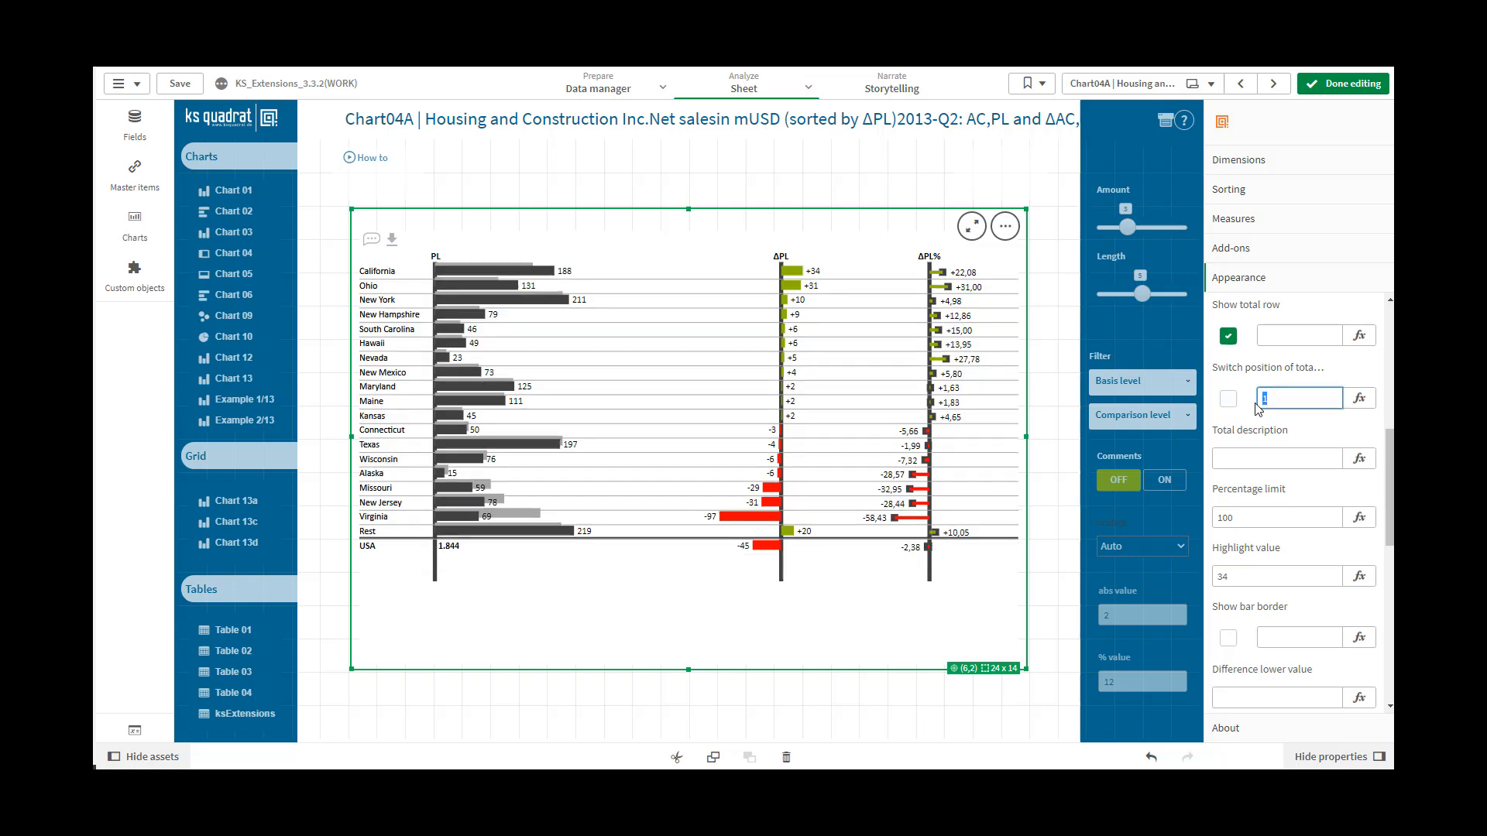
{"action": "type", "text": "0"}
{"action": "key", "text": "Return"}
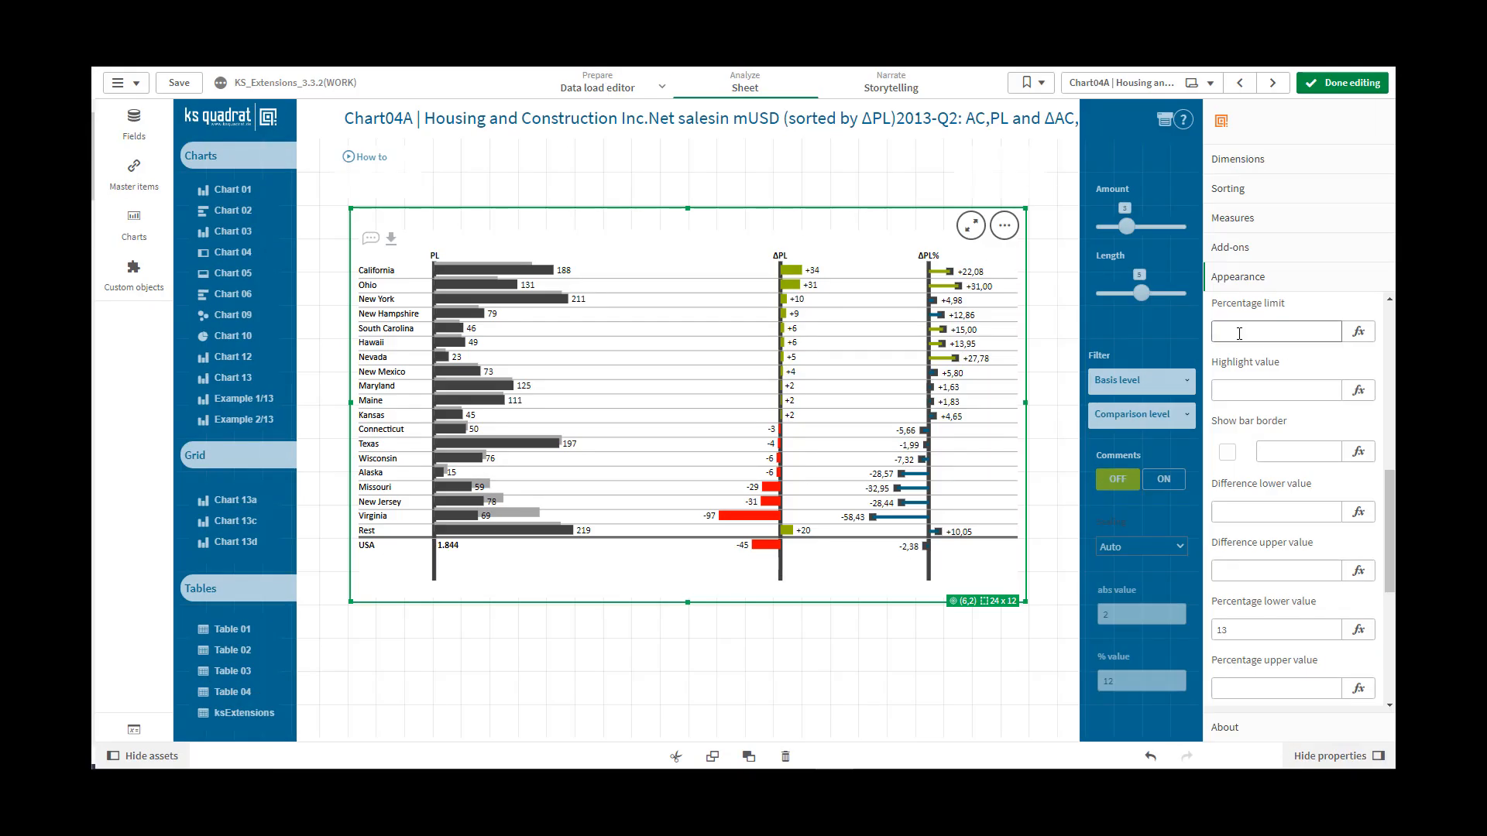
Set the chart's Percentage limit to 13
{"action": "left_click", "coordinate": [1239, 334]}
{"action": "type", "text": "13"}
{"action": "left_click", "coordinate": [1237, 390]}
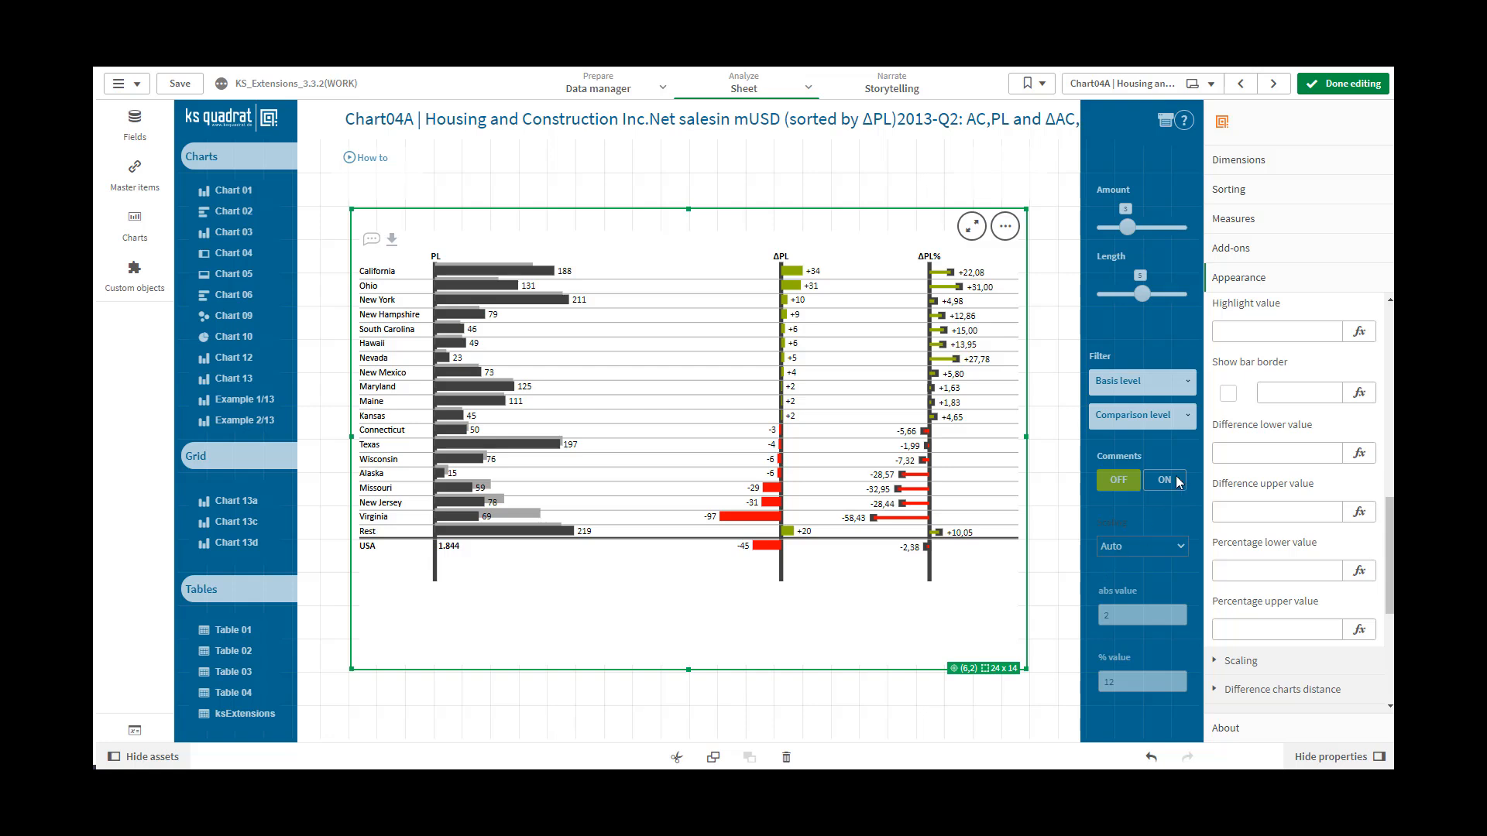
Set the chart's Highlight value to 188
{"action": "left_click", "coordinate": [1241, 330]}
{"action": "left_click", "coordinate": [1241, 331]}
{"action": "type", "text": "188"}
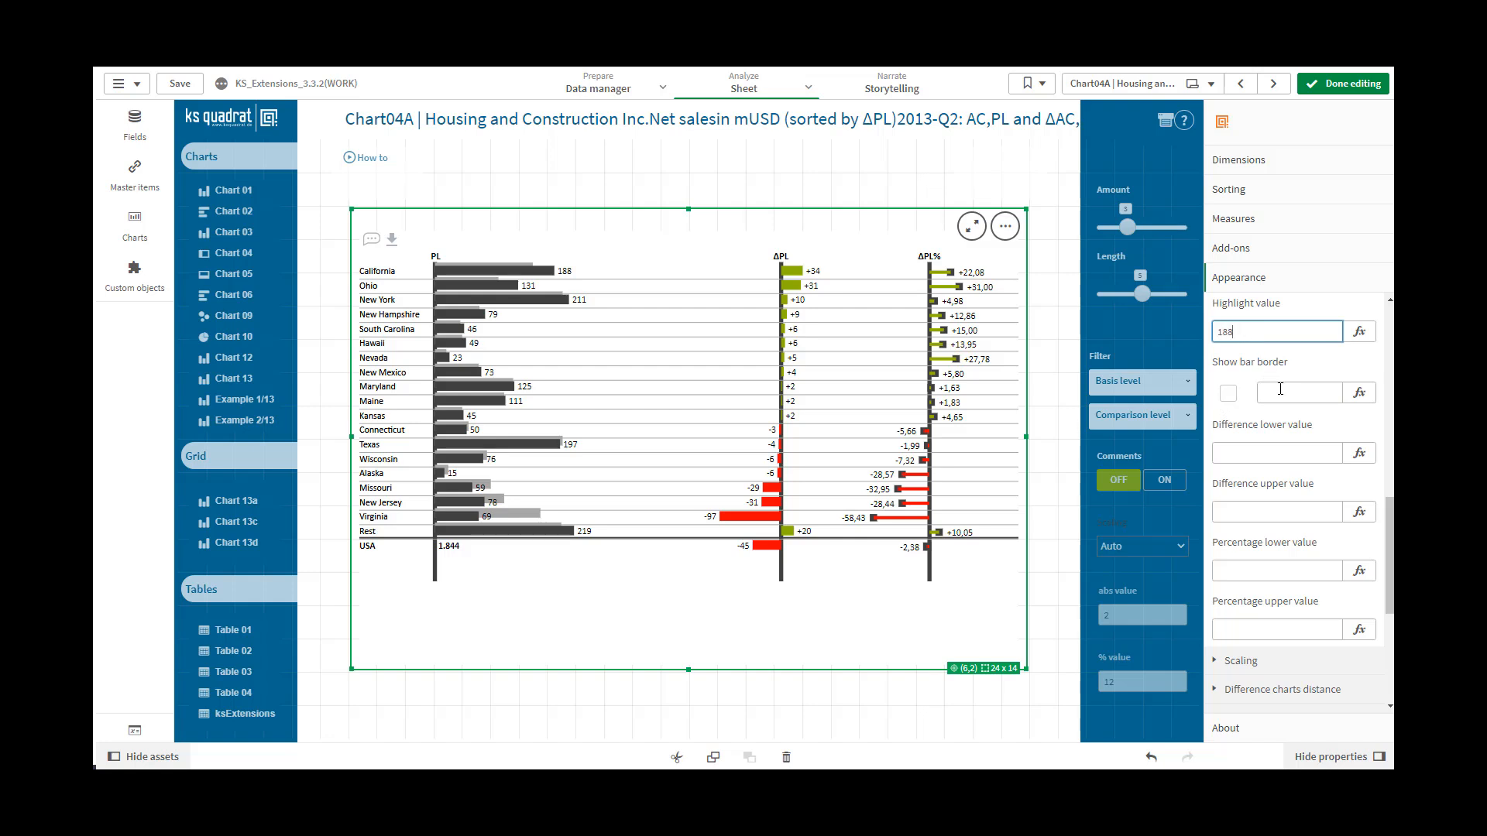
{"action": "left_click", "coordinate": [1281, 391]}
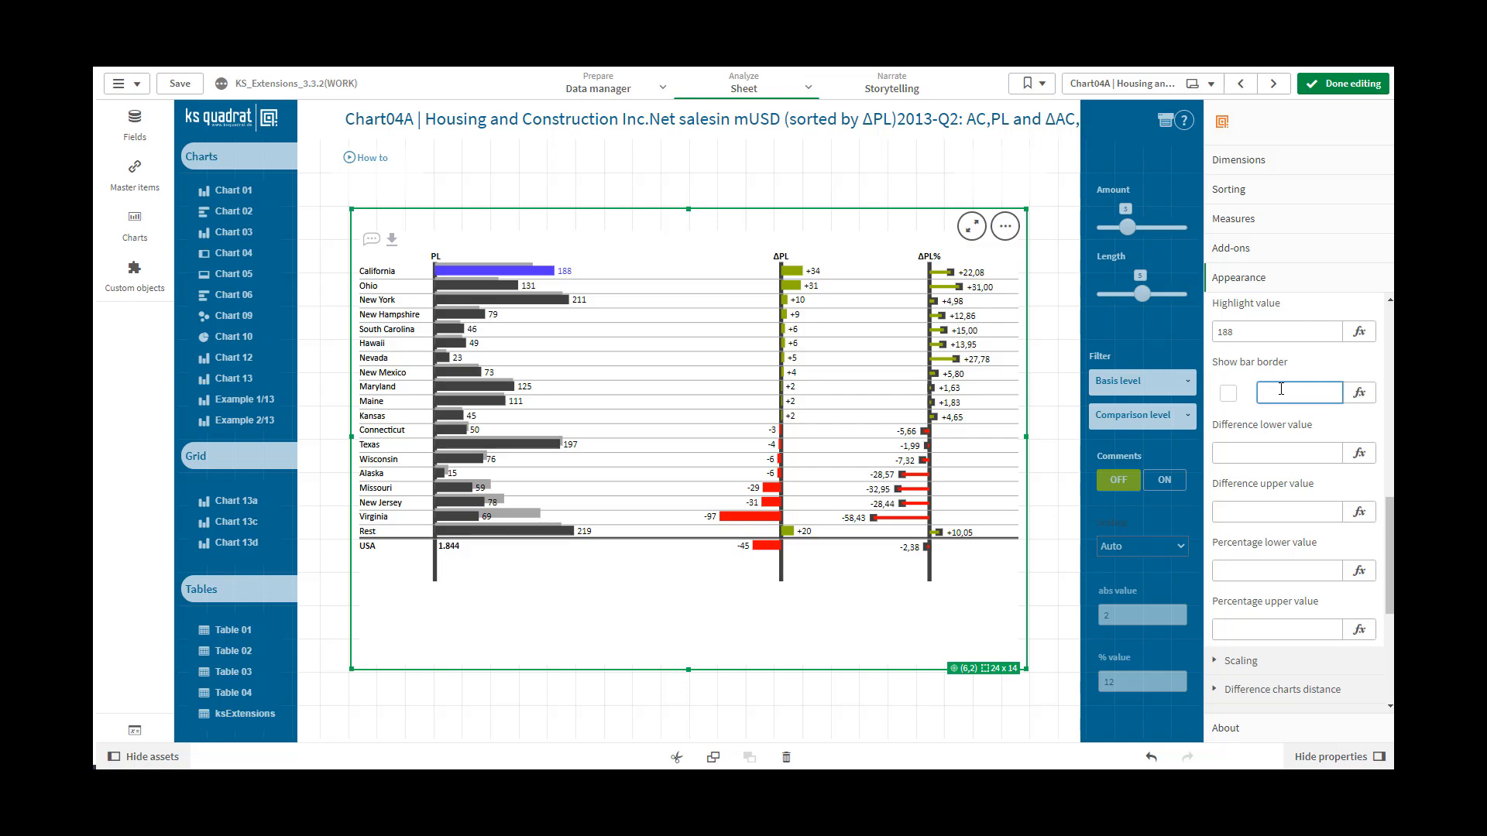
Switch Show bar border on and off again, and enter 1 as its expression value
{"action": "scroll", "coordinate": [1281, 389], "scroll_direction": "down", "scroll_amount": 1}
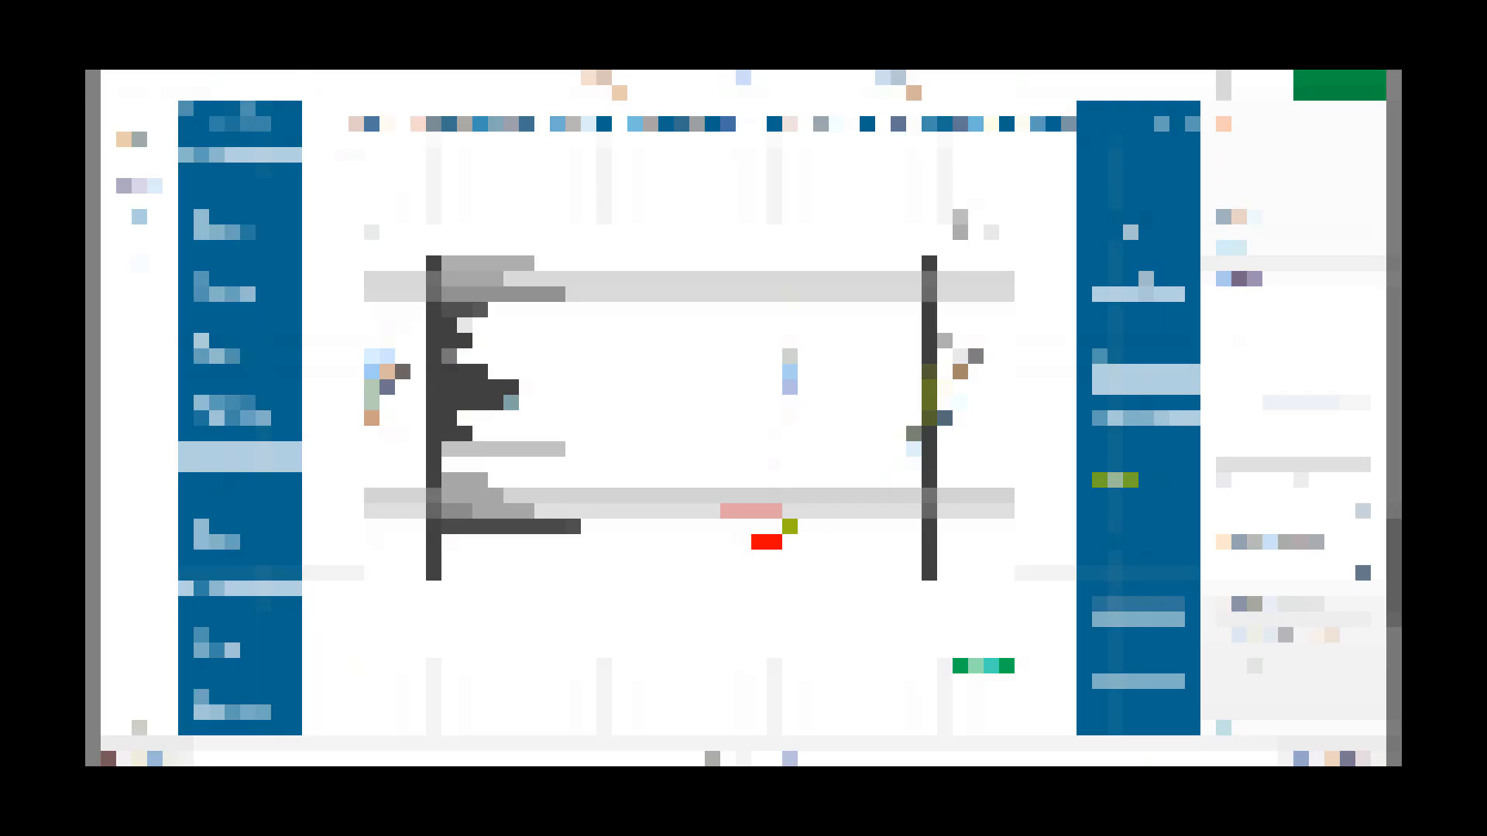
{"action": "left_click", "coordinate": [1228, 334]}
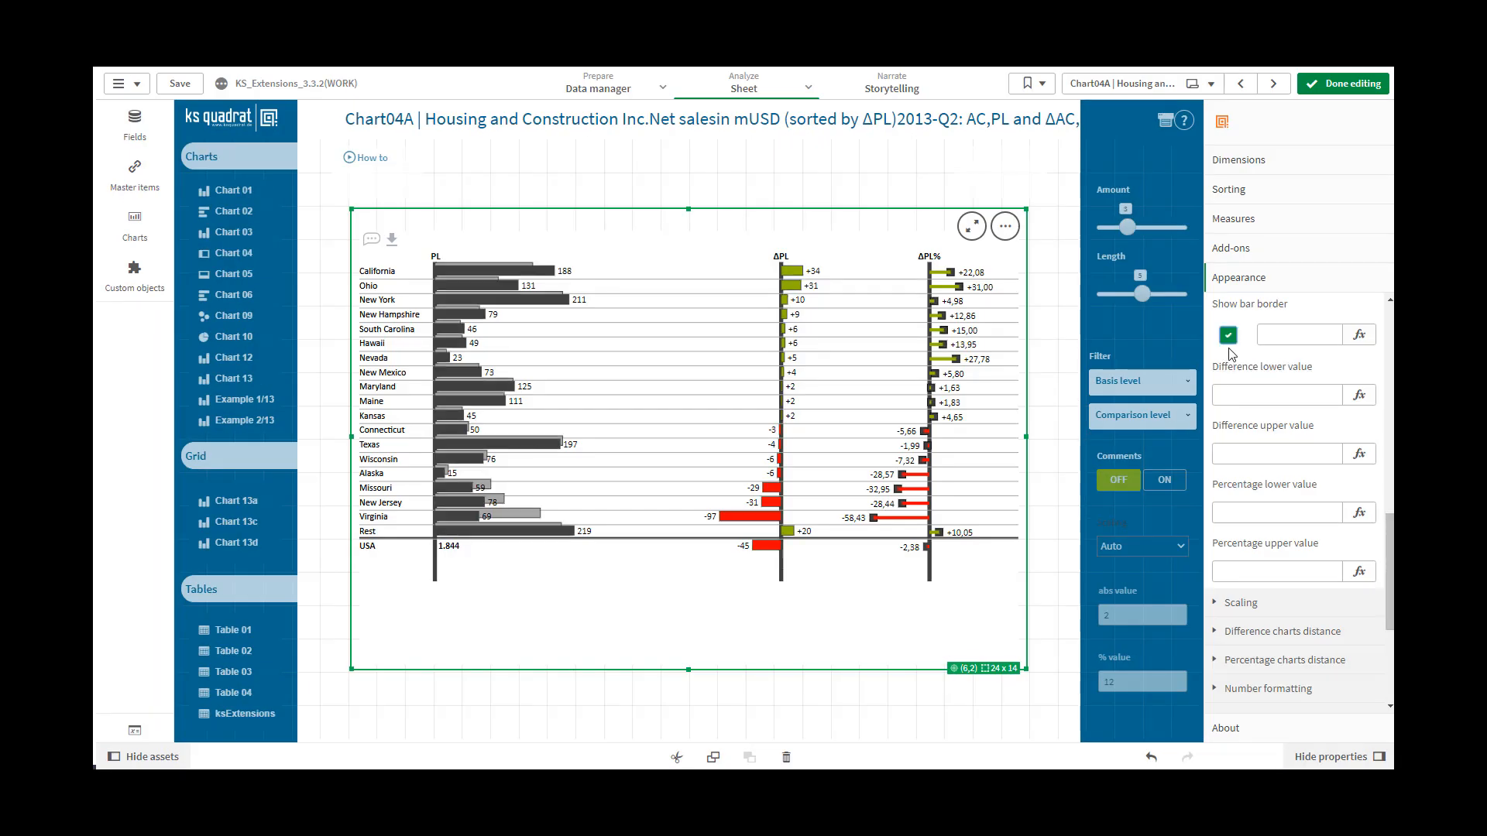
{"action": "left_click", "coordinate": [1231, 345]}
{"action": "left_click", "coordinate": [1278, 335]}
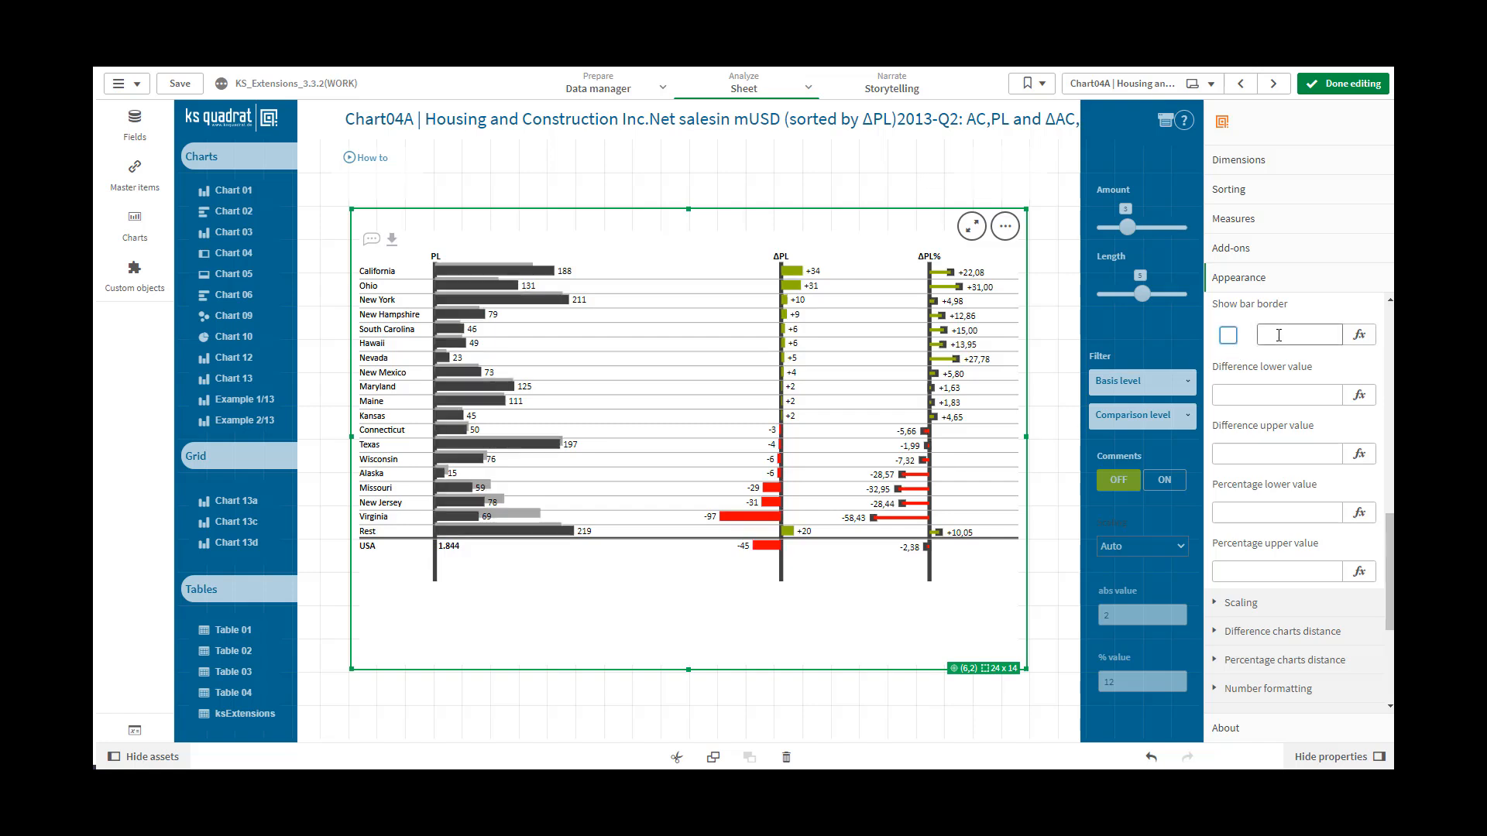
{"action": "type", "text": "1"}
{"action": "left_click", "coordinate": [1267, 394]}
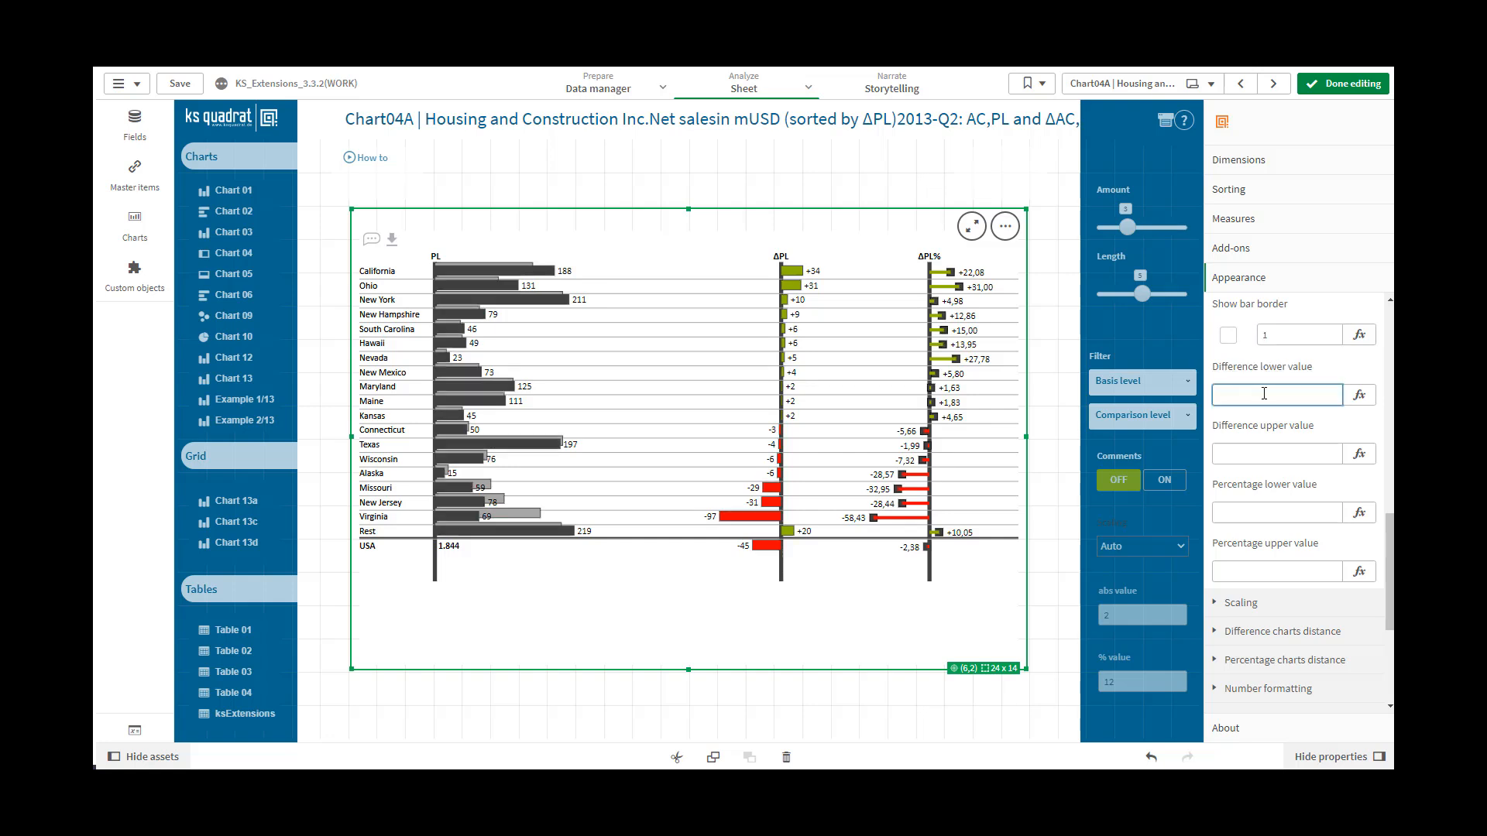
Set the Show bar border expression value to 0
{"action": "double_click", "coordinate": [1264, 336]}
{"action": "type", "text": "0"}
{"action": "left_click", "coordinate": [1269, 391]}
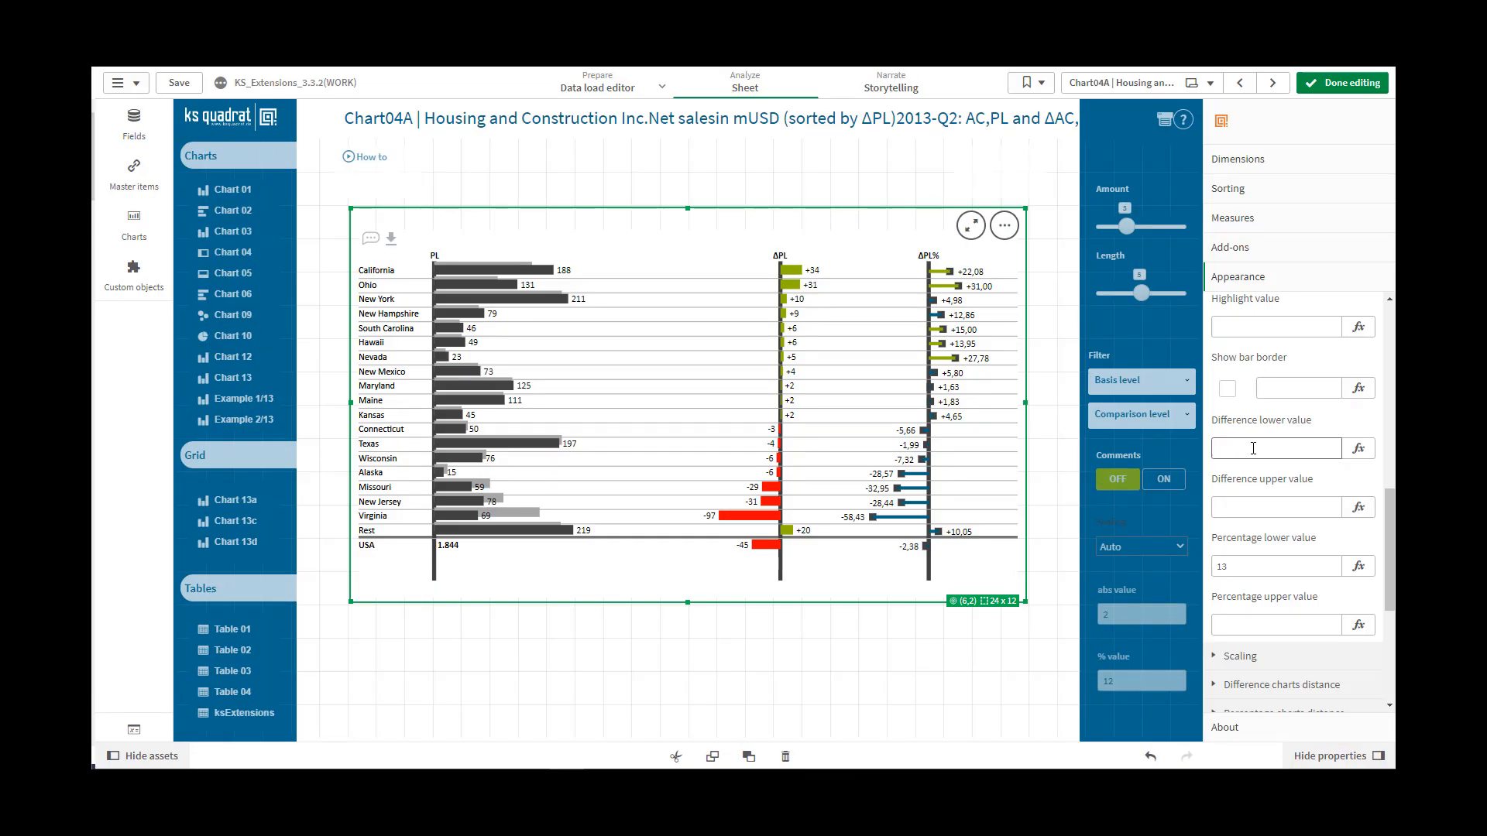
Set the Difference lower value to 10 and the Difference upper value to 30
{"action": "left_click", "coordinate": [1254, 448]}
{"action": "left_click", "coordinate": [1247, 510]}
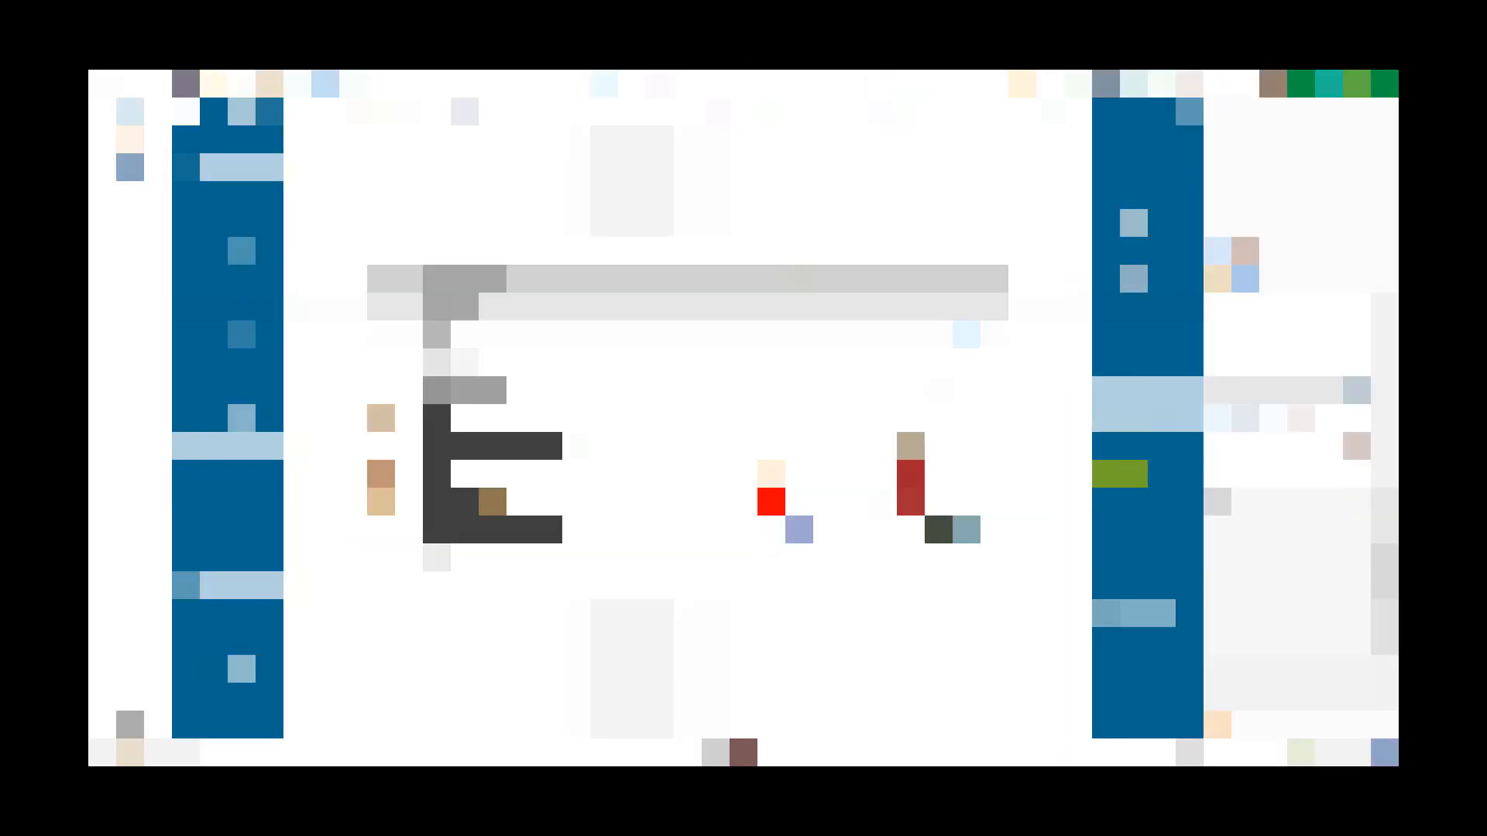
{"action": "left_click", "coordinate": [1226, 345]}
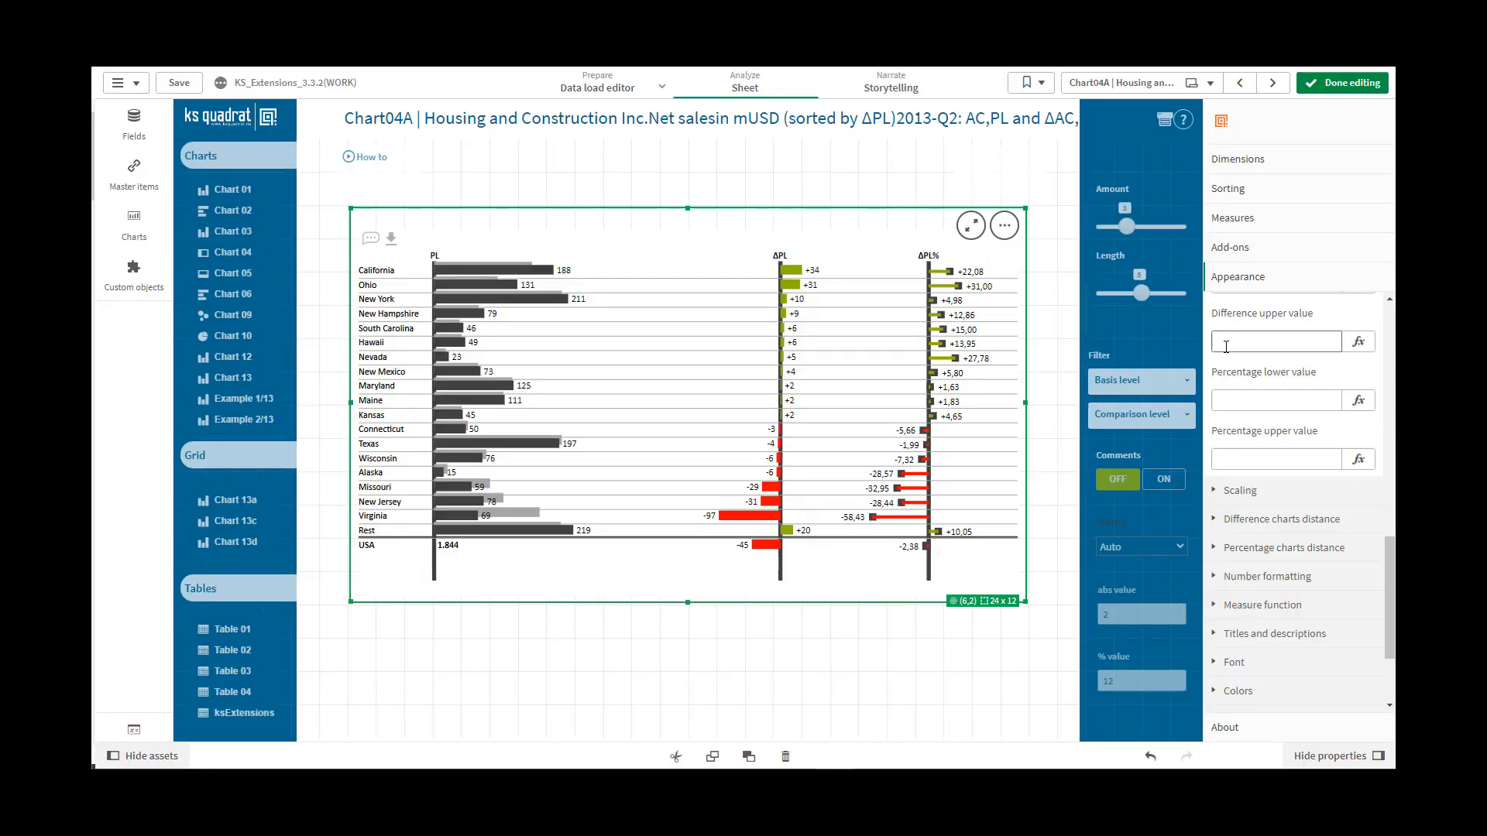
{"action": "type", "text": "30"}
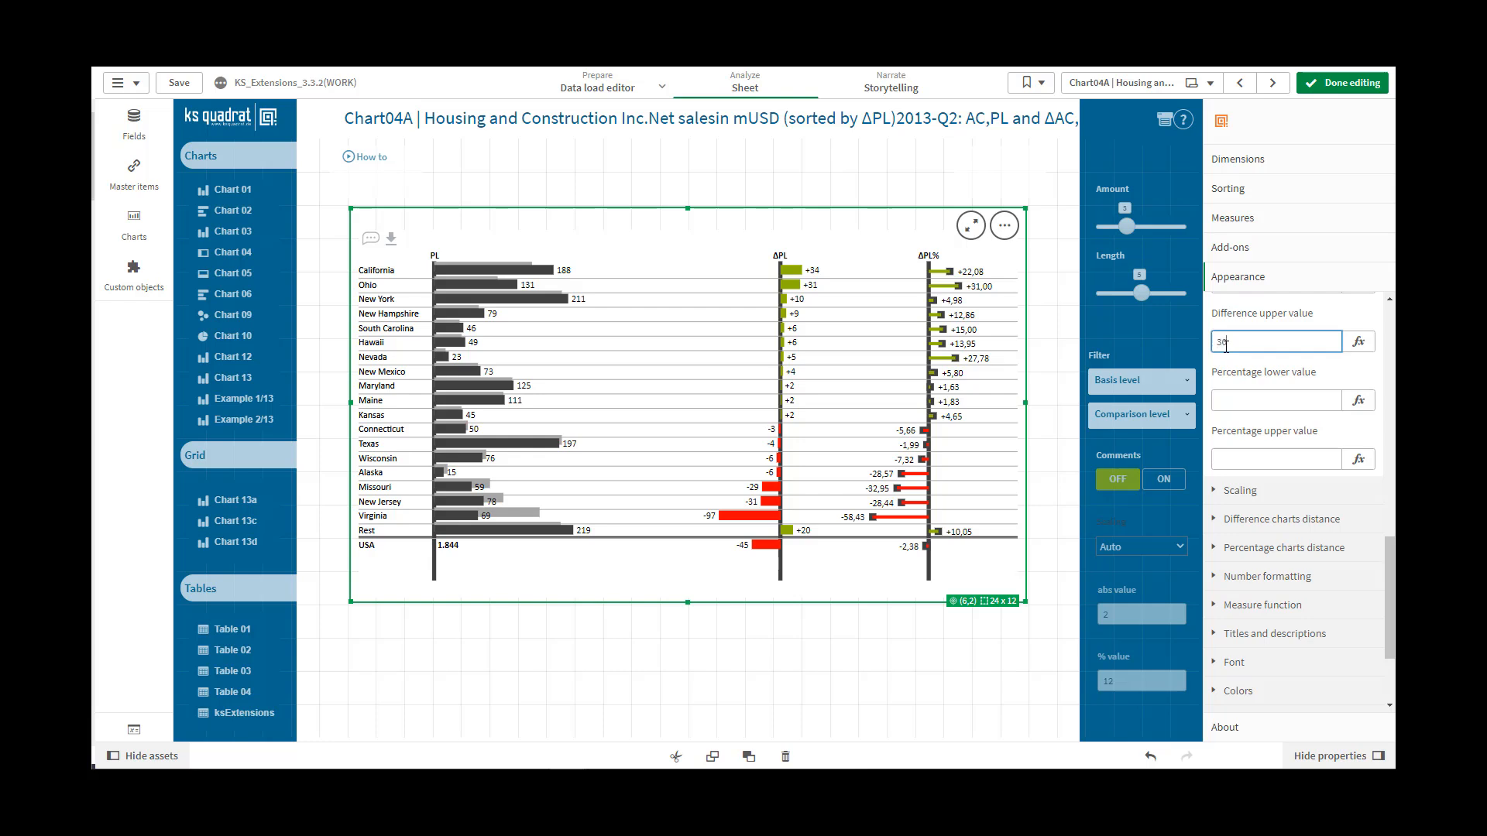
{"action": "left_click", "coordinate": [1226, 399]}
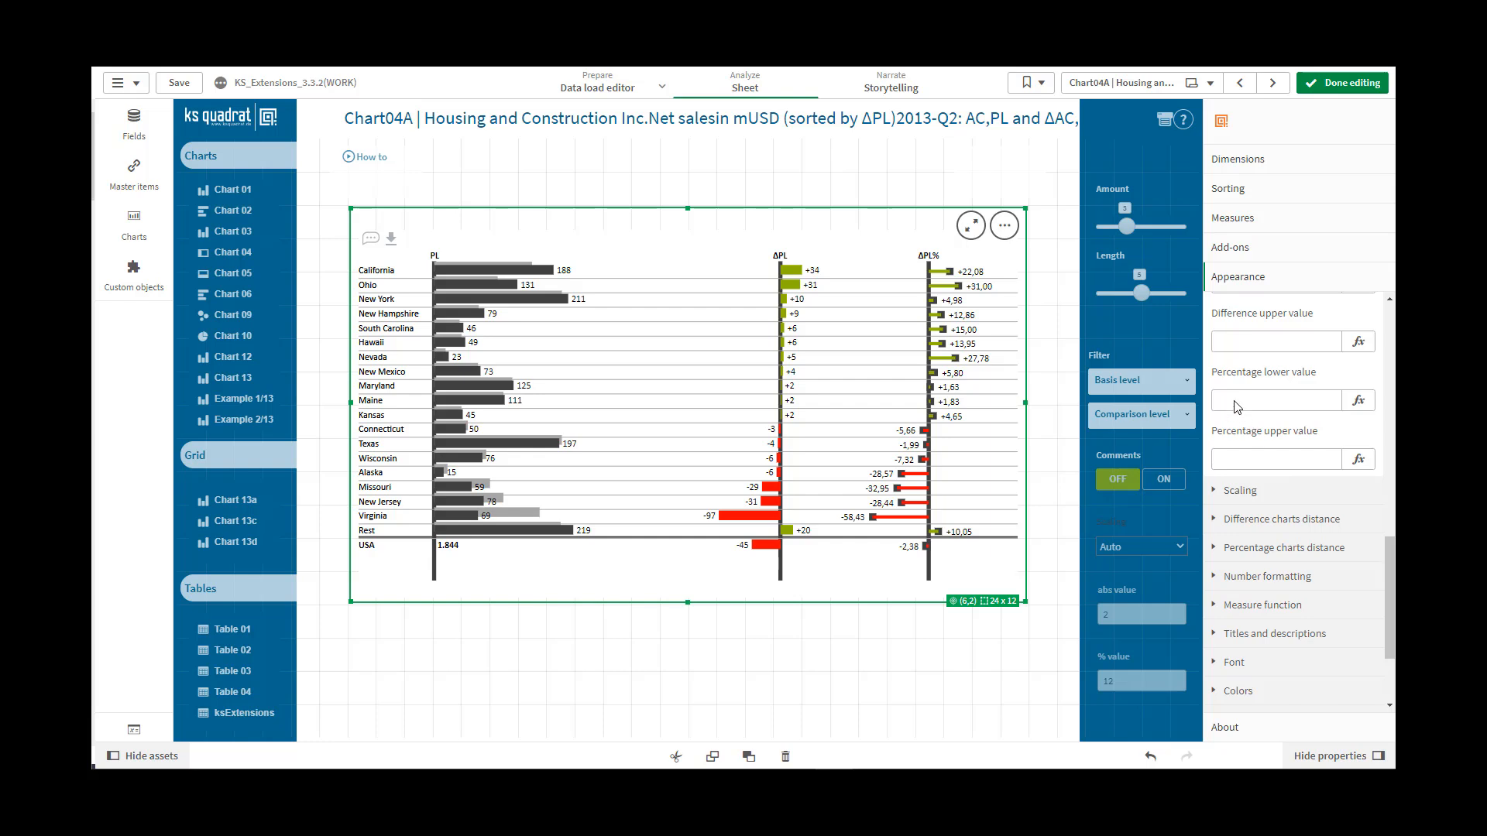
Fill in the Percentage lower value and set the Percentage upper value to 20
{"action": "left_click", "coordinate": [1235, 399]}
{"action": "left_click", "coordinate": [1248, 457]}
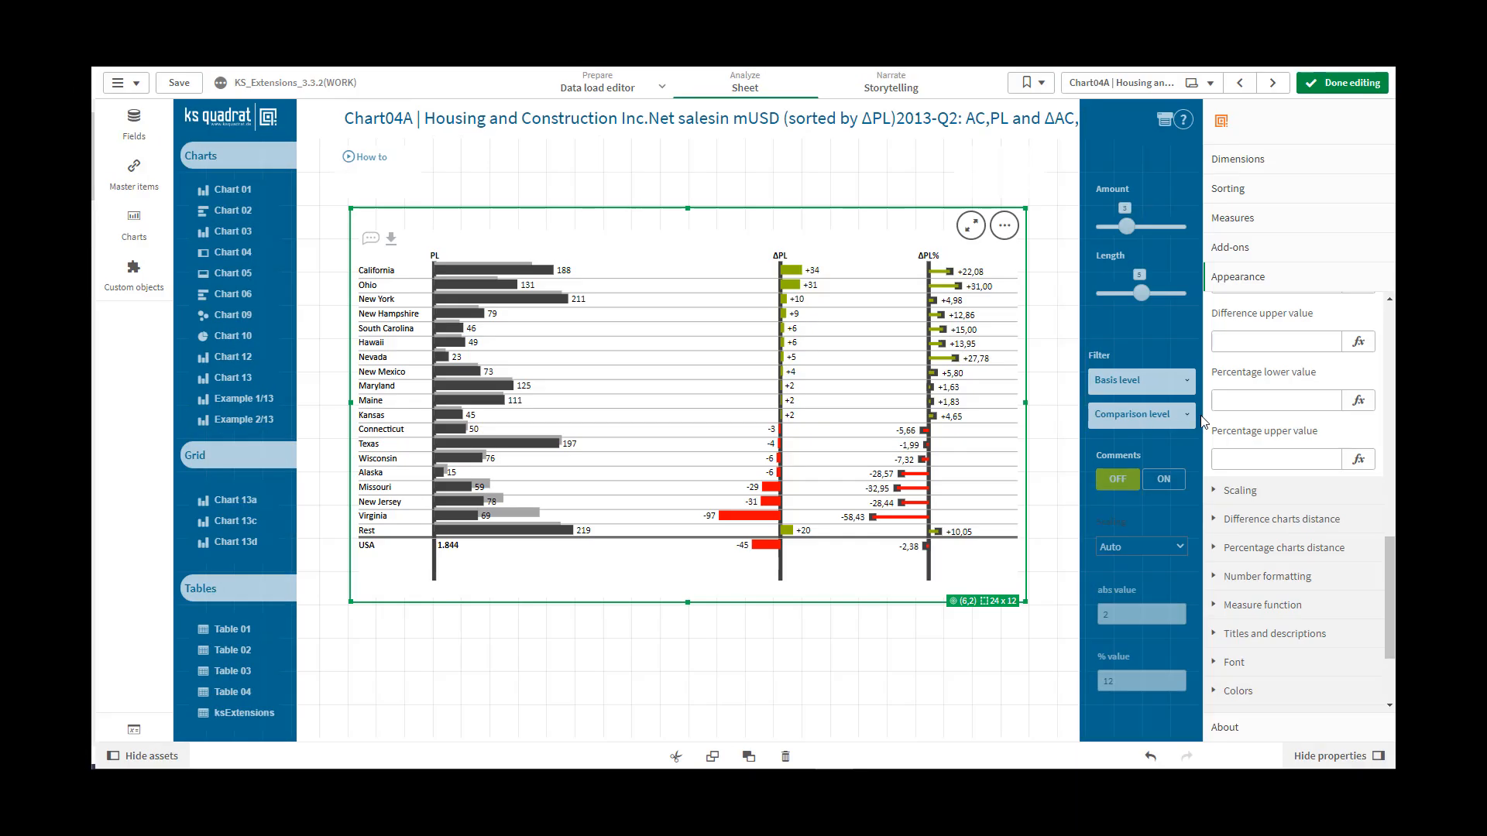
{"action": "left_click", "coordinate": [1225, 457]}
{"action": "type", "text": "20"}
{"action": "left_click", "coordinate": [1244, 403]}
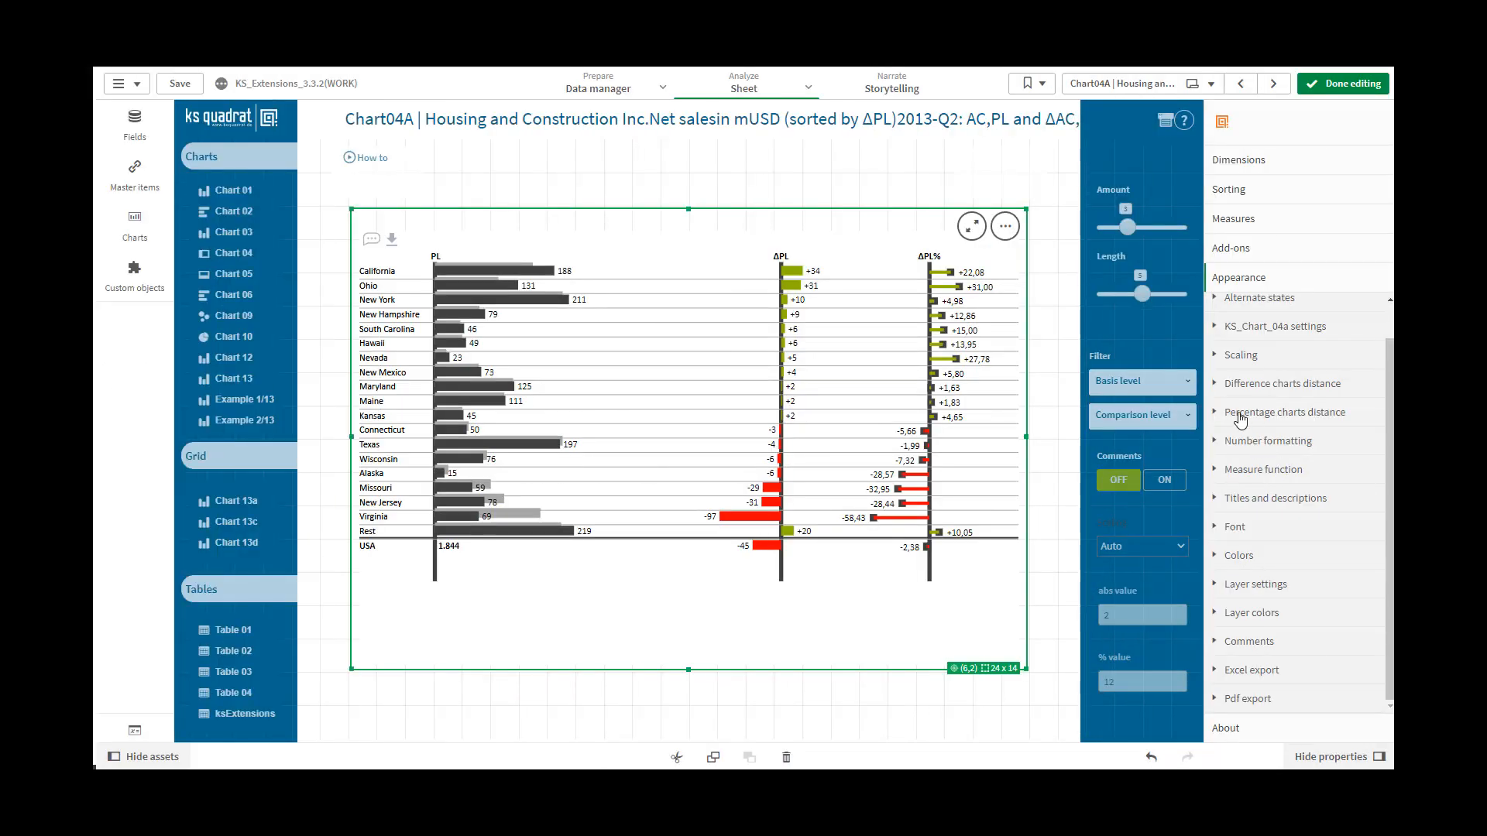
Try the Manual, Auto and Scale modes for the chart's auto scaling and return to Define expression
{"action": "left_click", "coordinate": [1221, 356]}
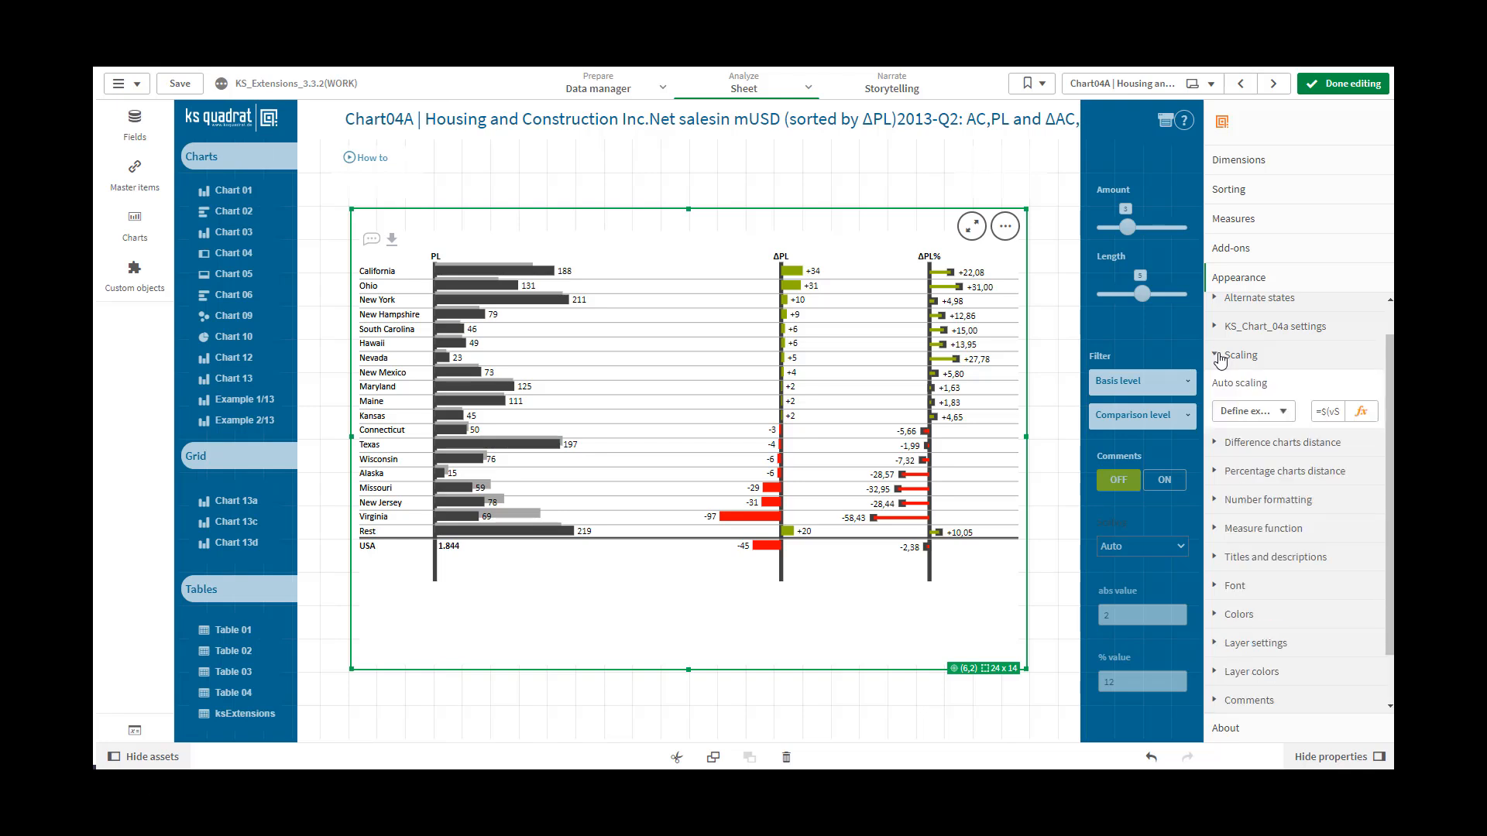
{"action": "left_click", "coordinate": [1285, 414]}
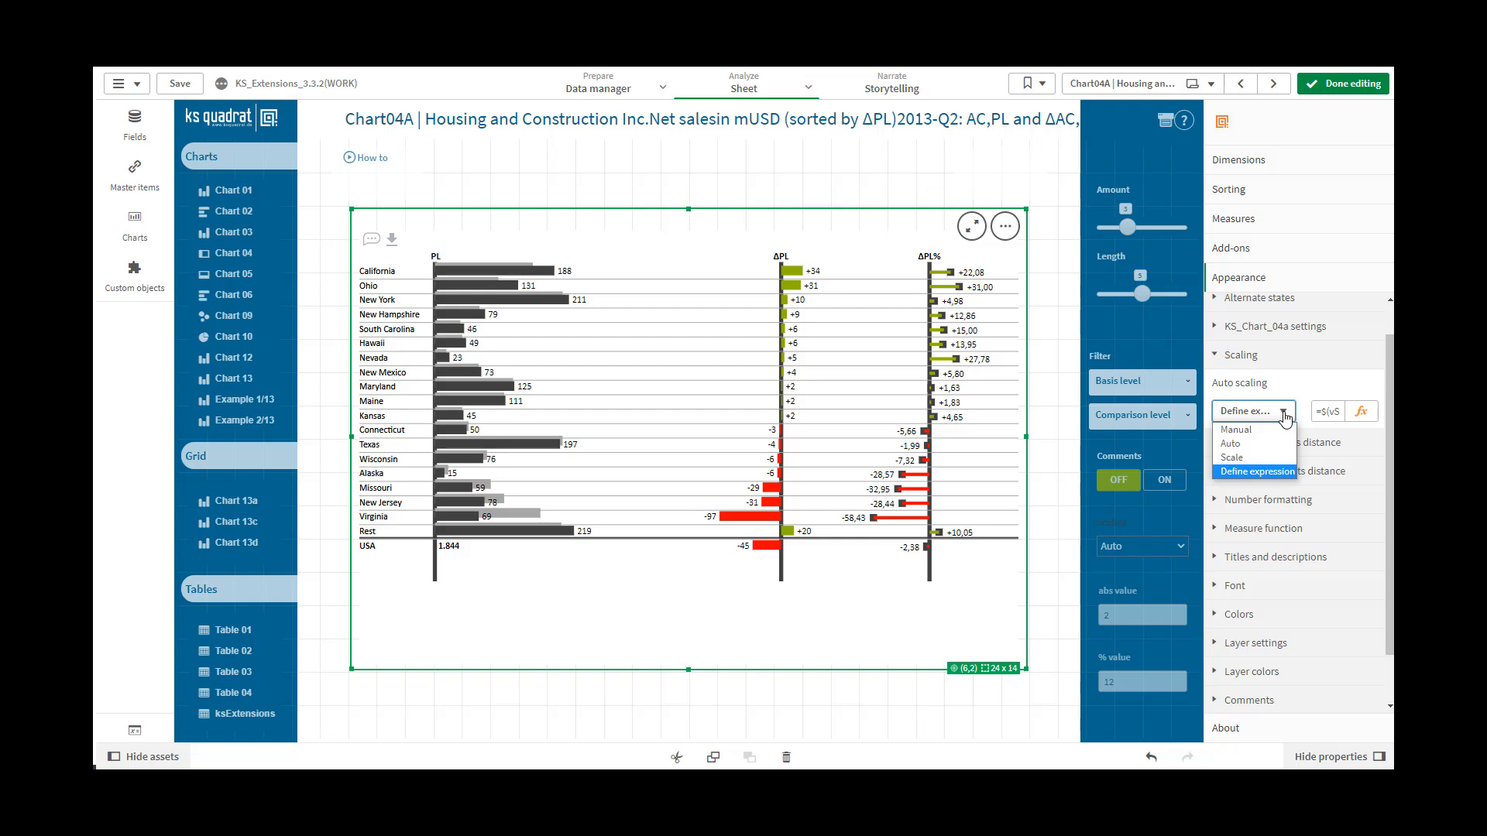
{"action": "left_click", "coordinate": [1267, 429]}
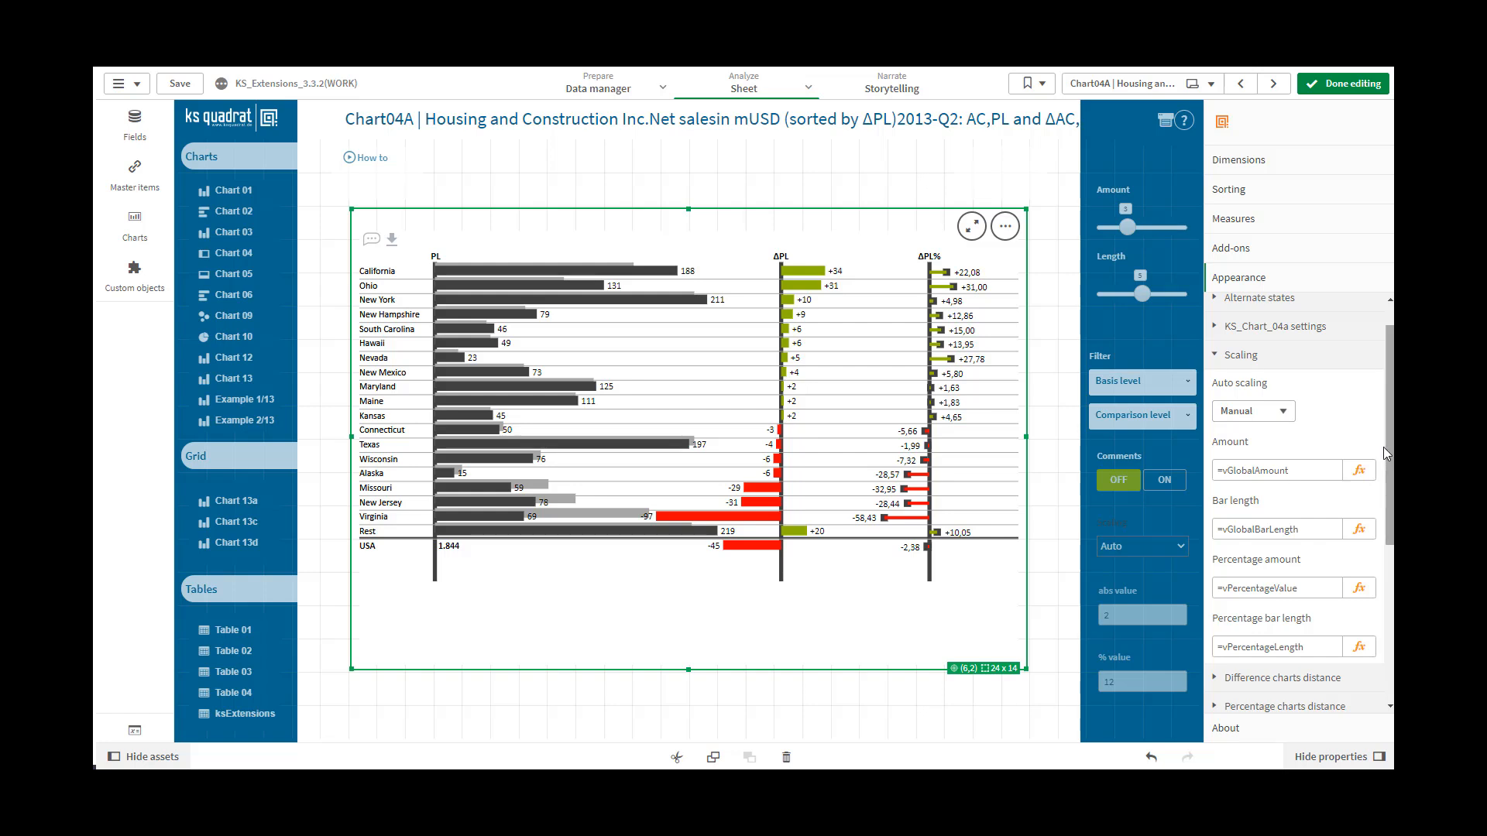
{"action": "left_click", "coordinate": [1283, 412]}
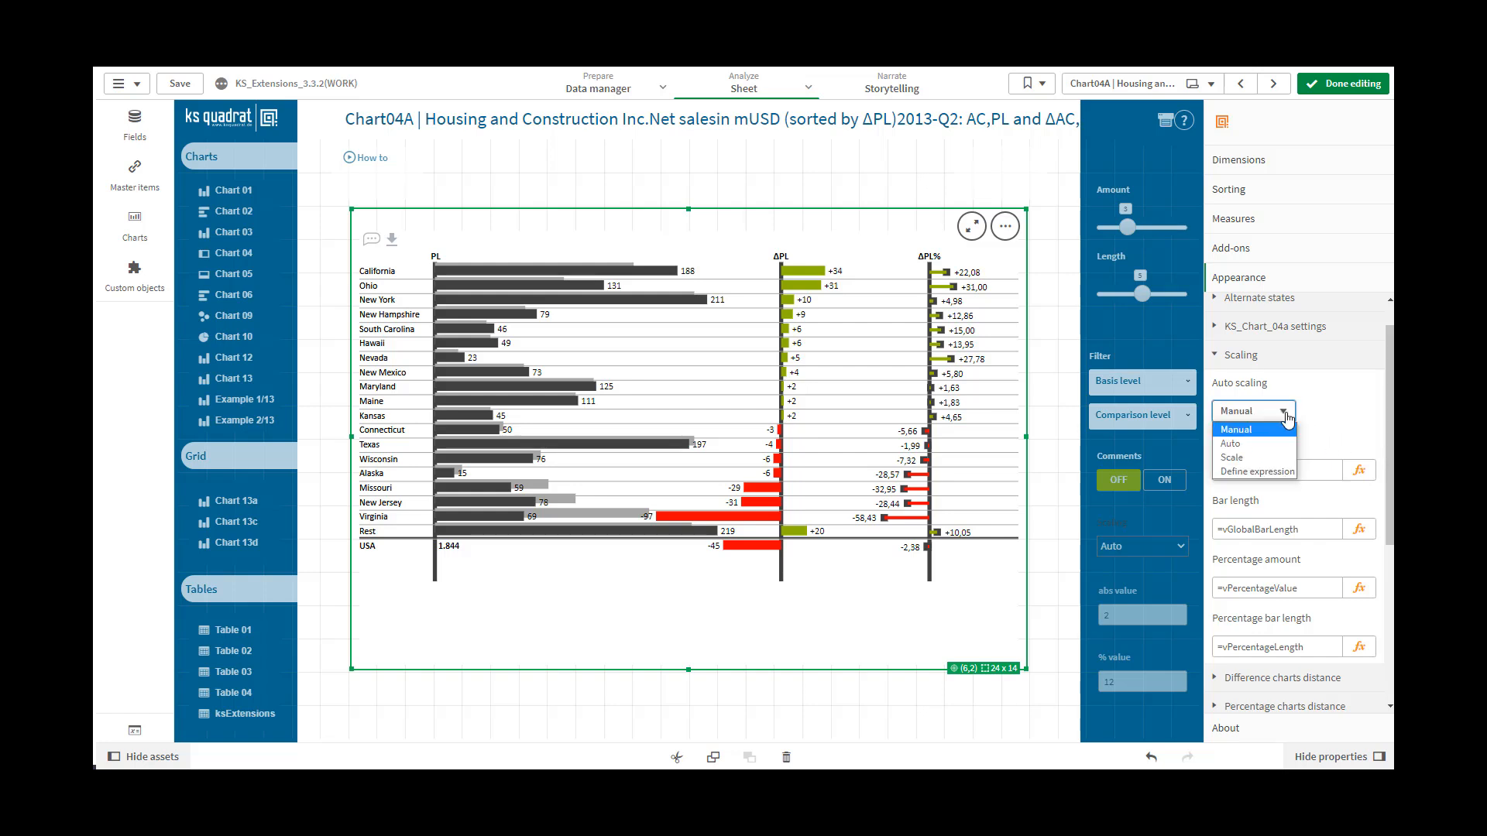
{"action": "left_click", "coordinate": [1268, 445]}
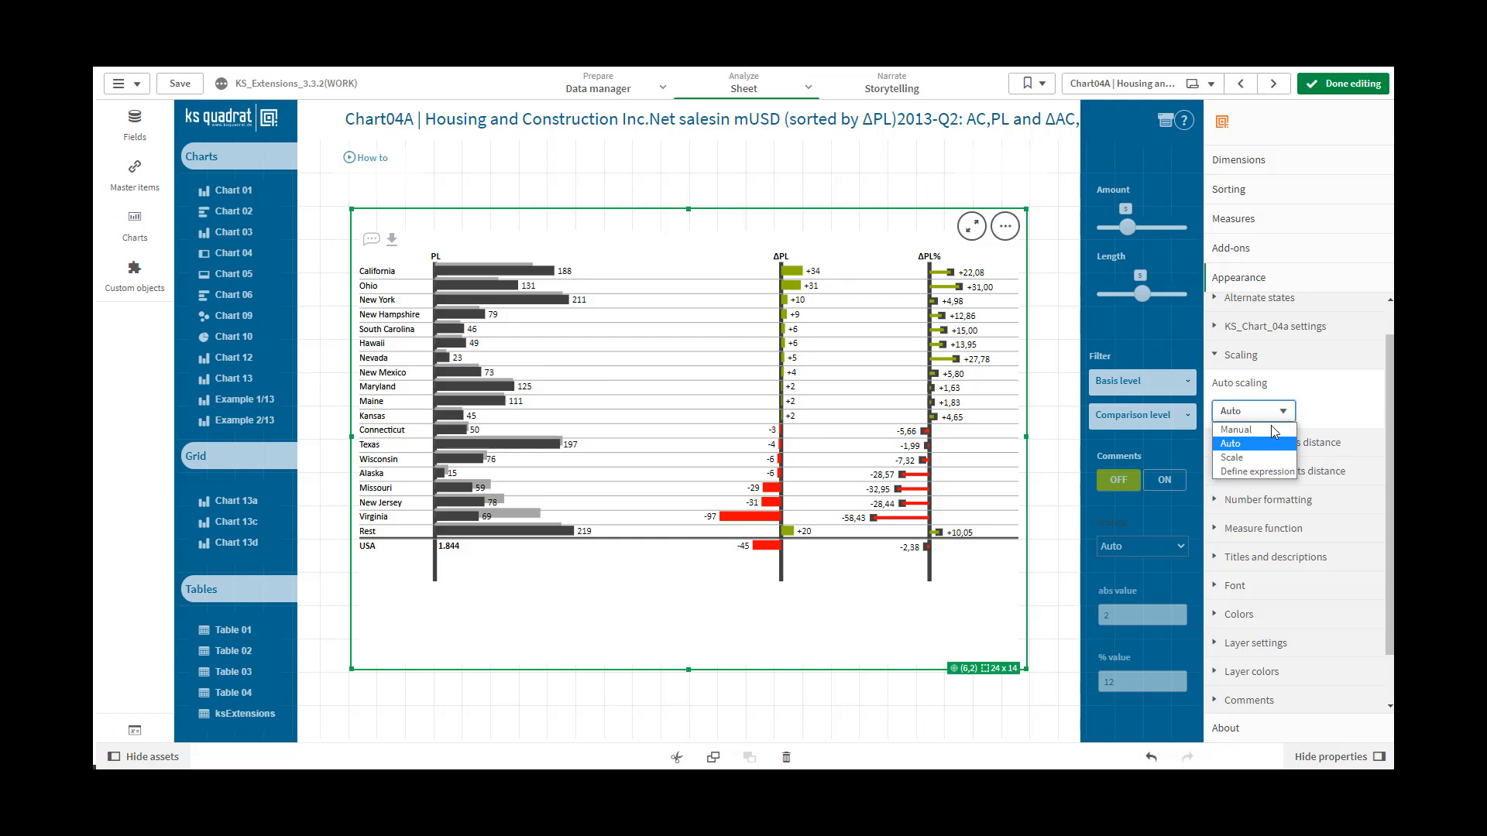
{"action": "left_click", "coordinate": [1263, 457]}
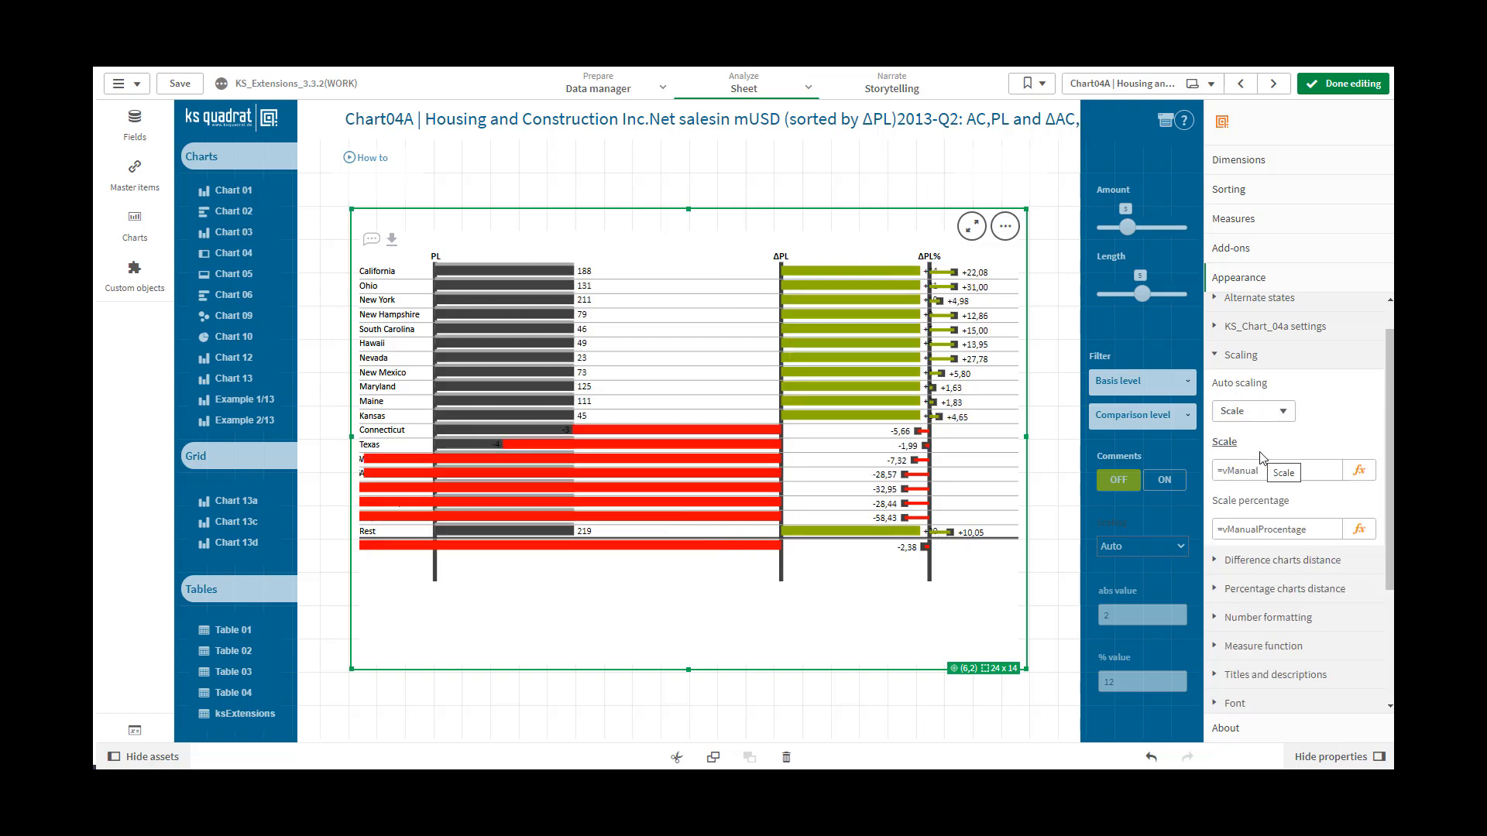
{"action": "left_click", "coordinate": [1270, 412]}
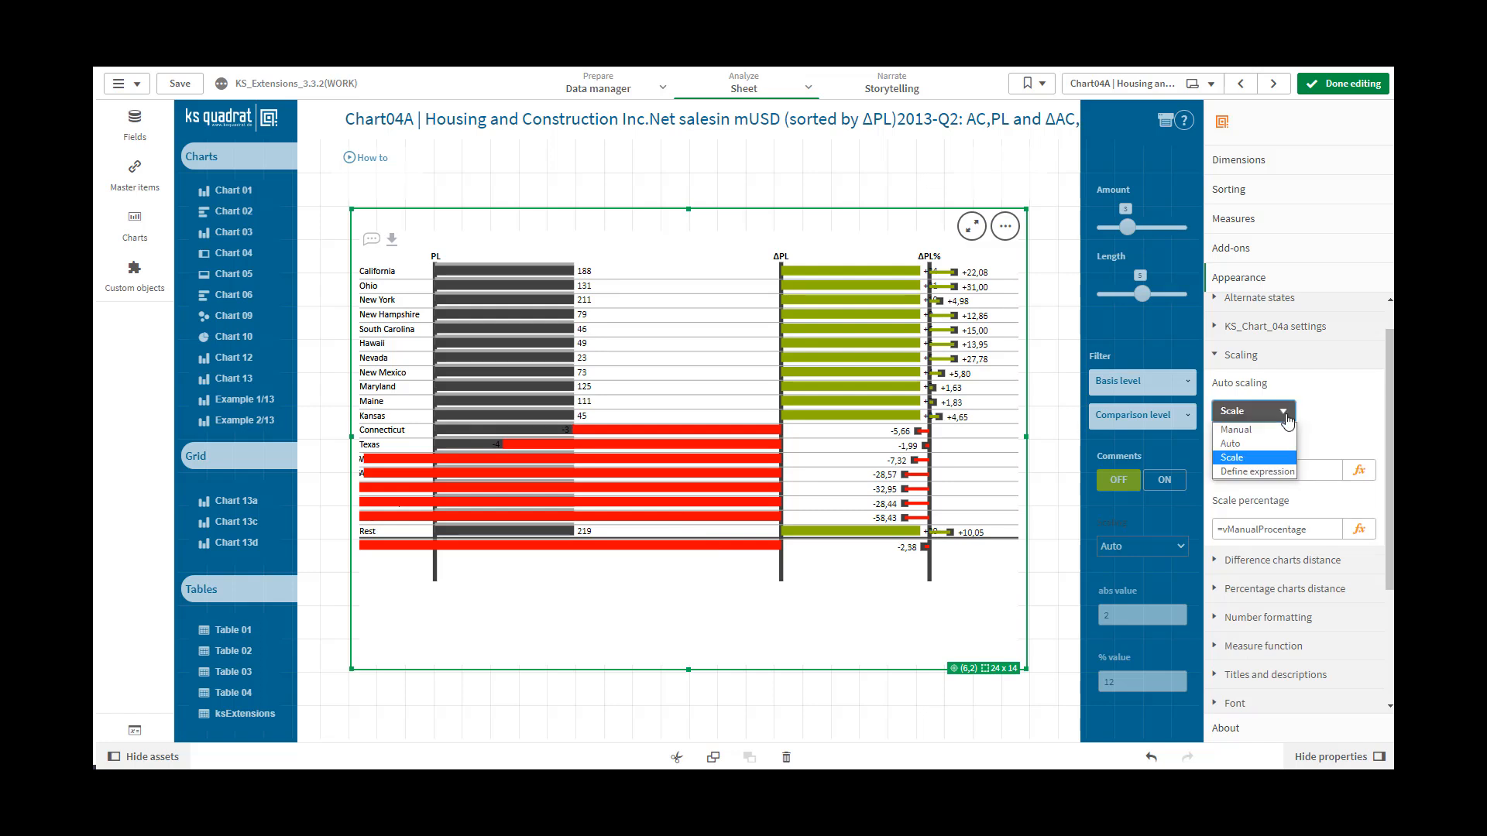
{"action": "left_click", "coordinate": [1267, 472]}
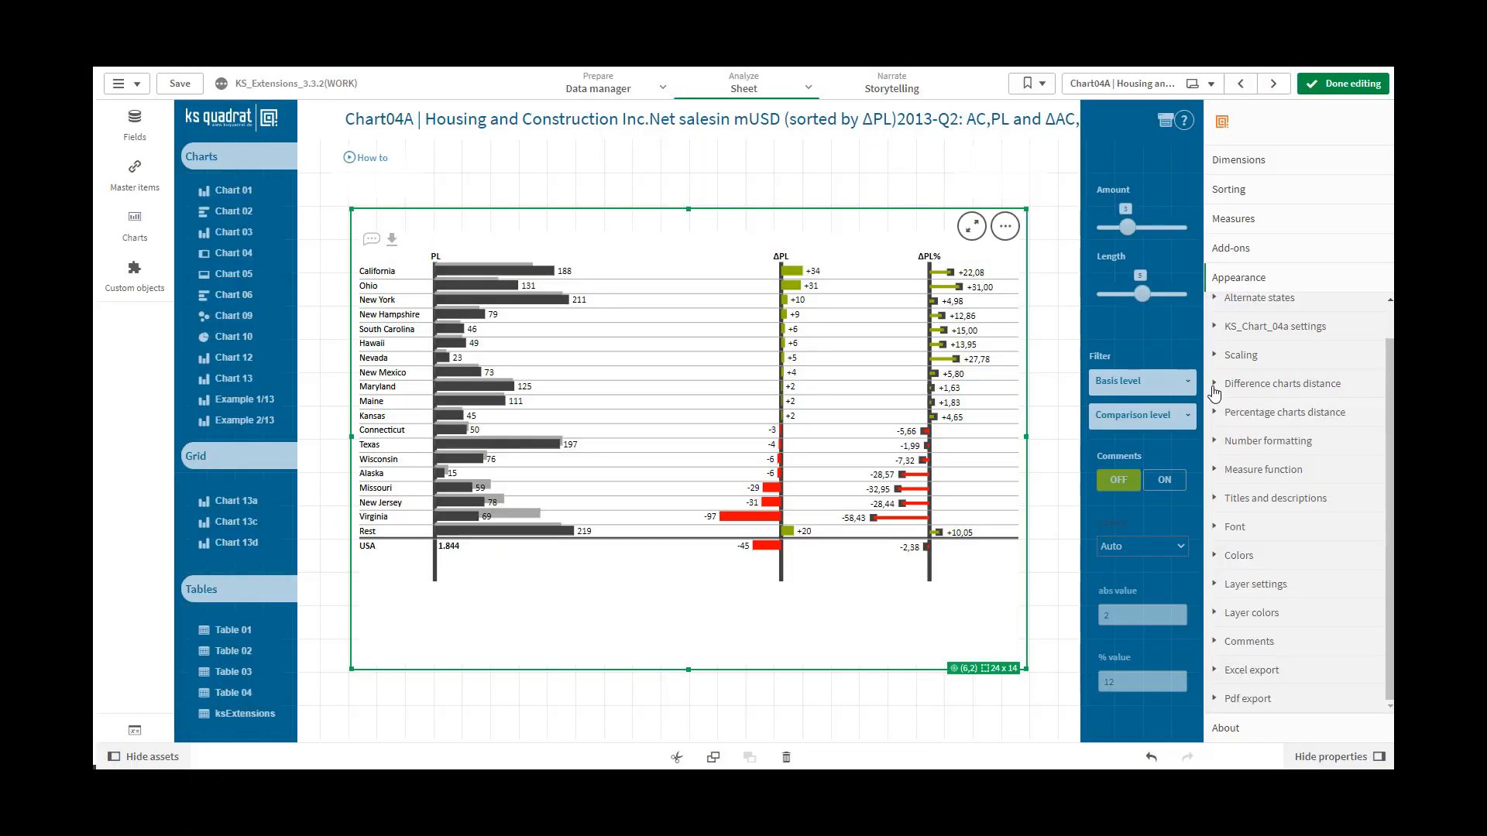
Try a Difference charts distance of 5
{"action": "left_click", "coordinate": [1213, 385]}
{"action": "left_click", "coordinate": [1232, 443]}
{"action": "double_click", "coordinate": [1232, 443]}
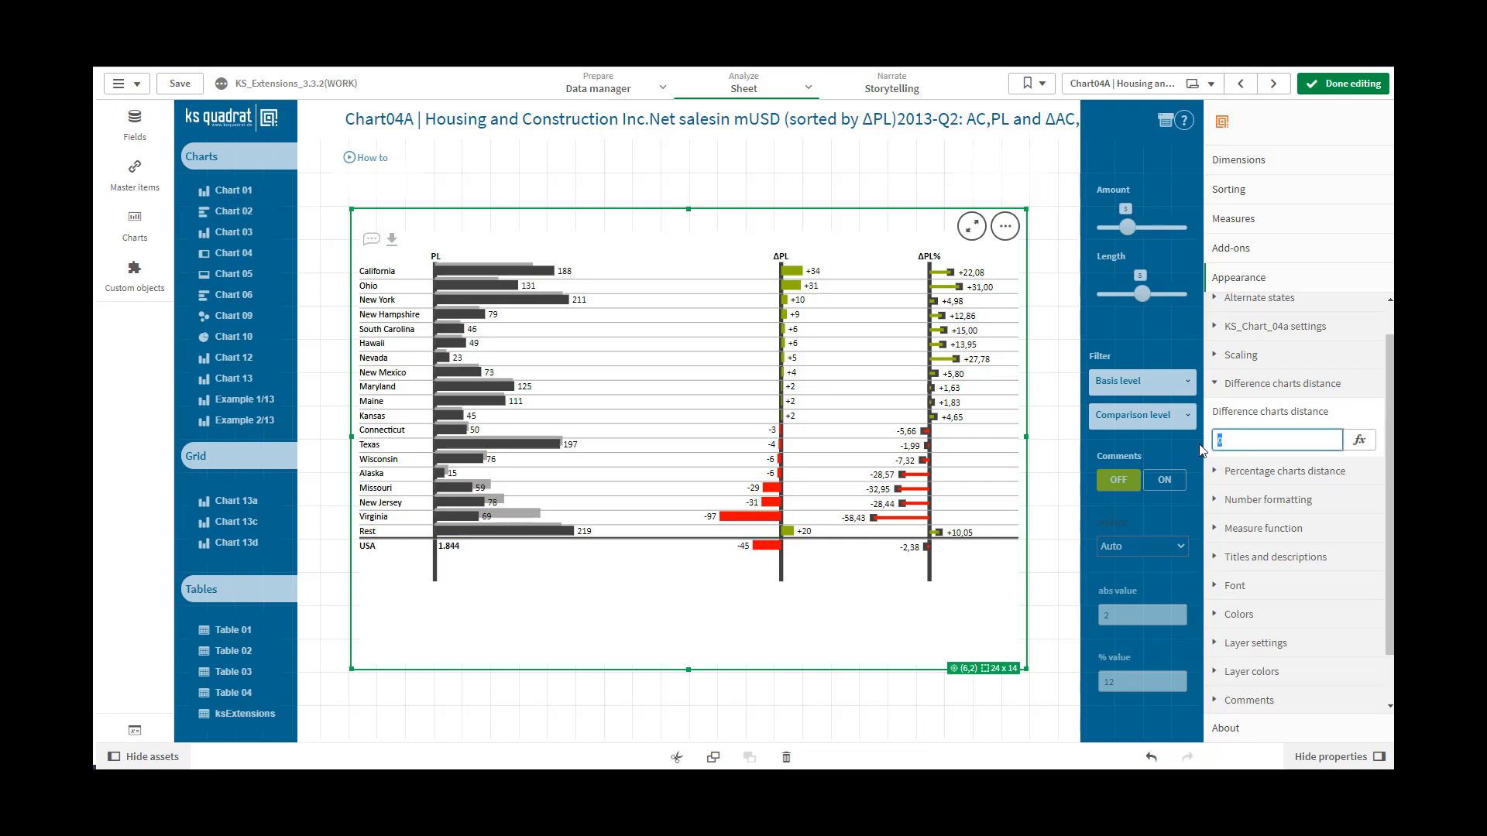
{"action": "type", "text": "5"}
{"action": "left_click", "coordinate": [1278, 469]}
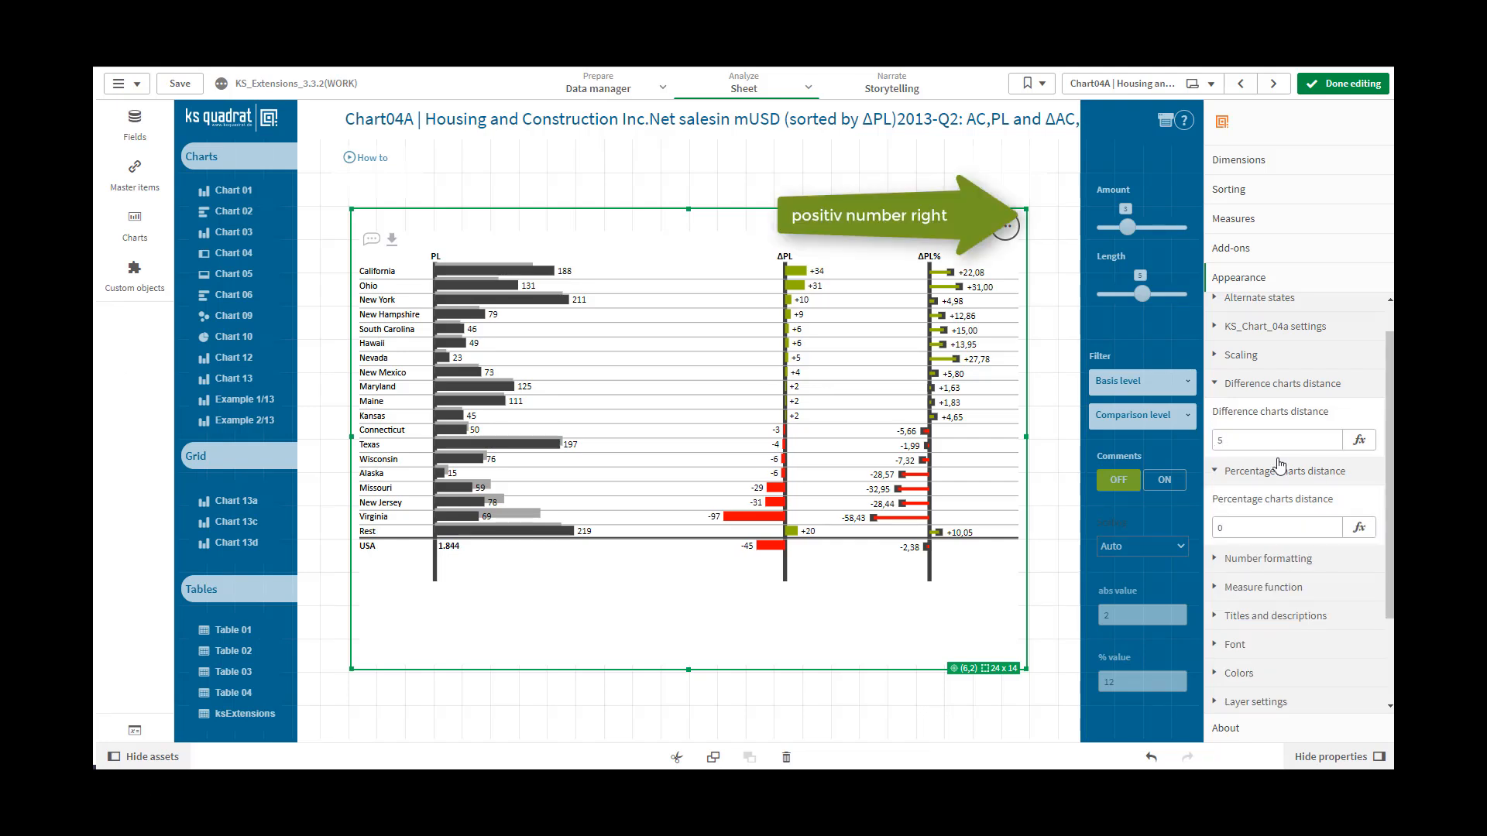
Set the Difference charts distance to -10
{"action": "left_click", "coordinate": [1228, 441]}
{"action": "double_click", "coordinate": [1228, 440]}
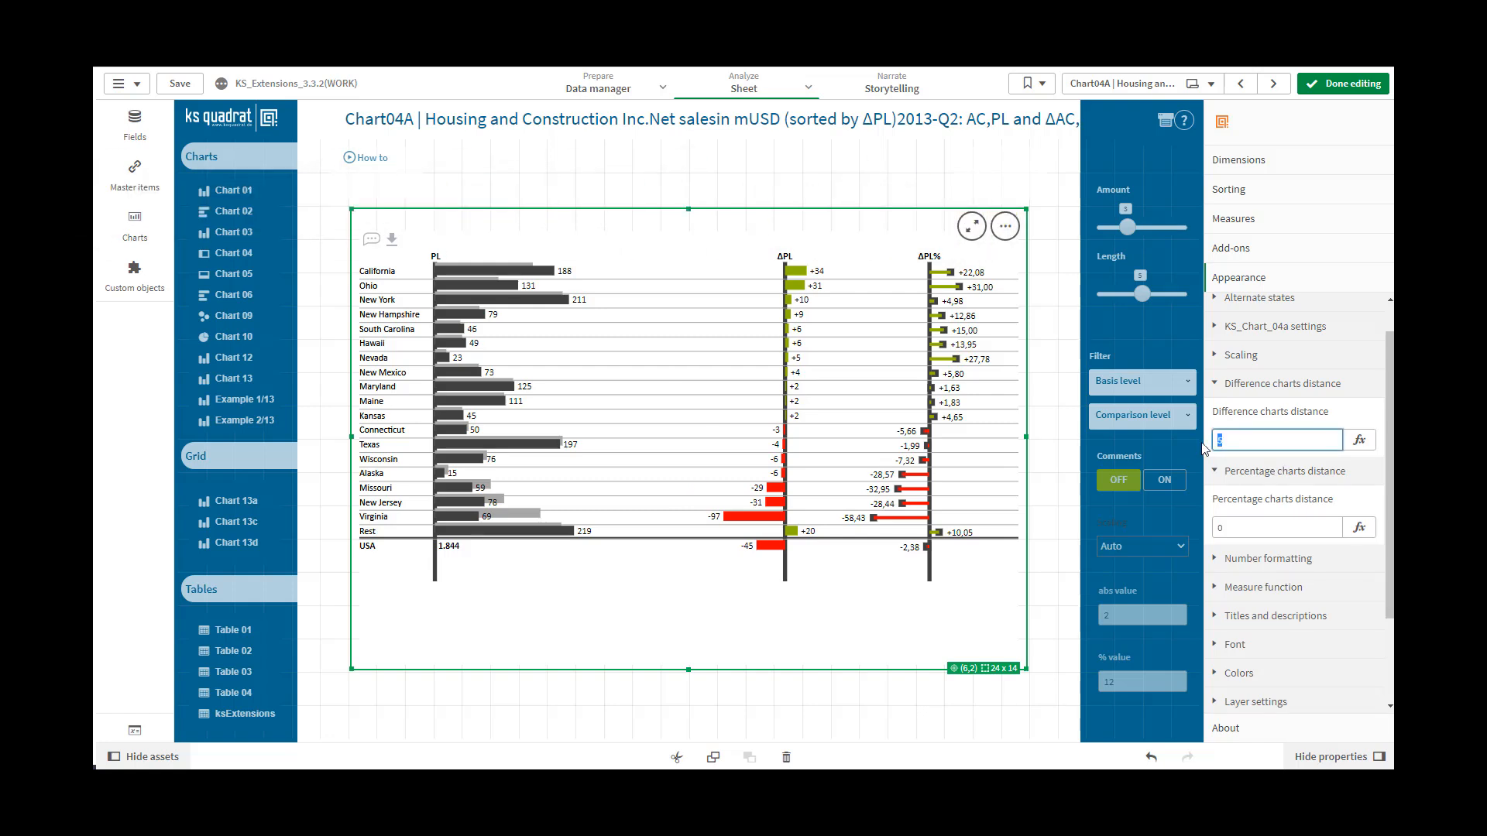
{"action": "type", "text": "-10"}
{"action": "left_click", "coordinate": [1267, 469]}
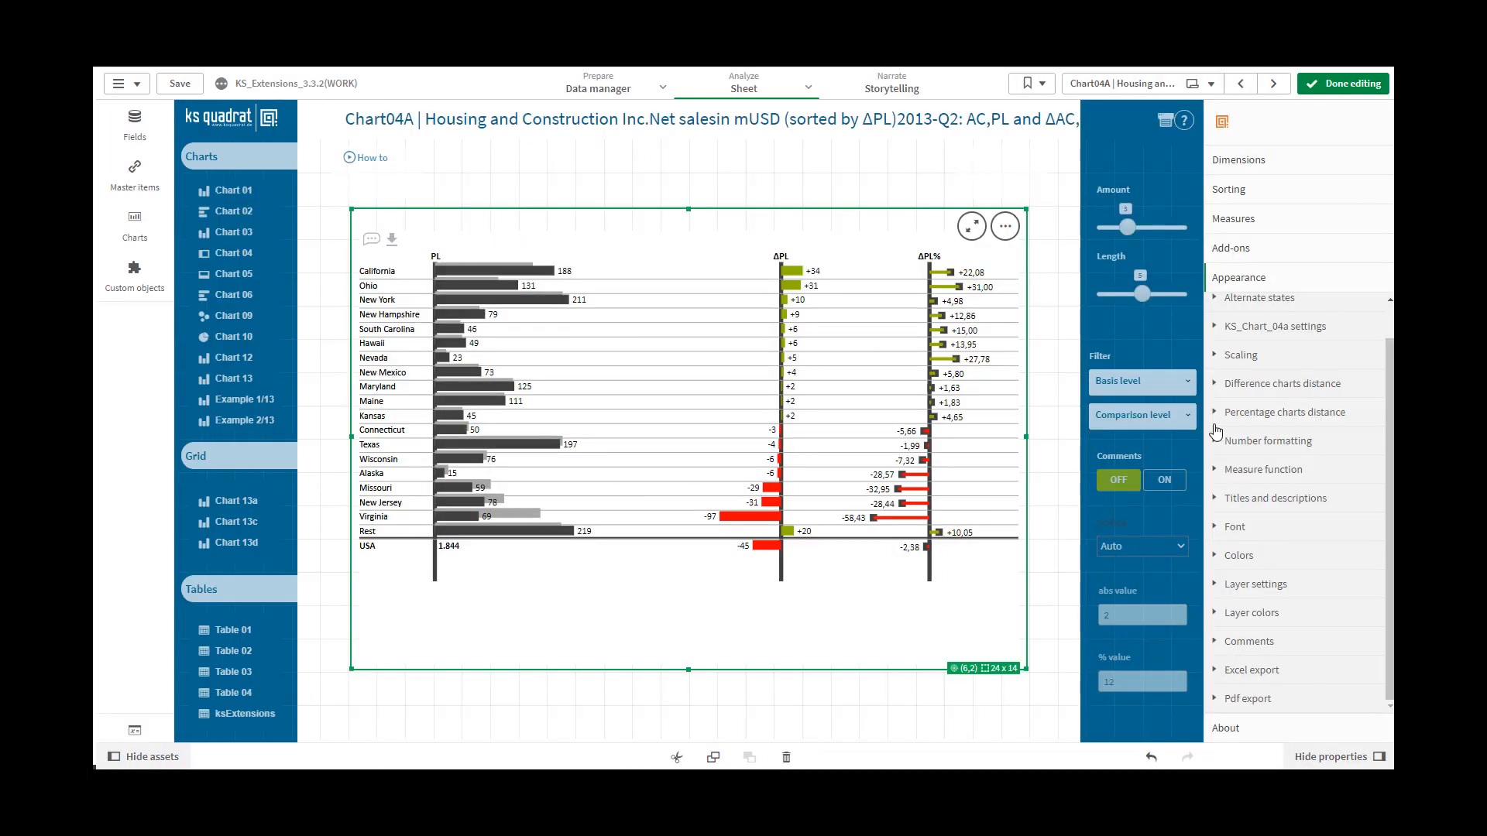
Try a Percentage charts distance of 10
{"action": "left_click", "coordinate": [1215, 416]}
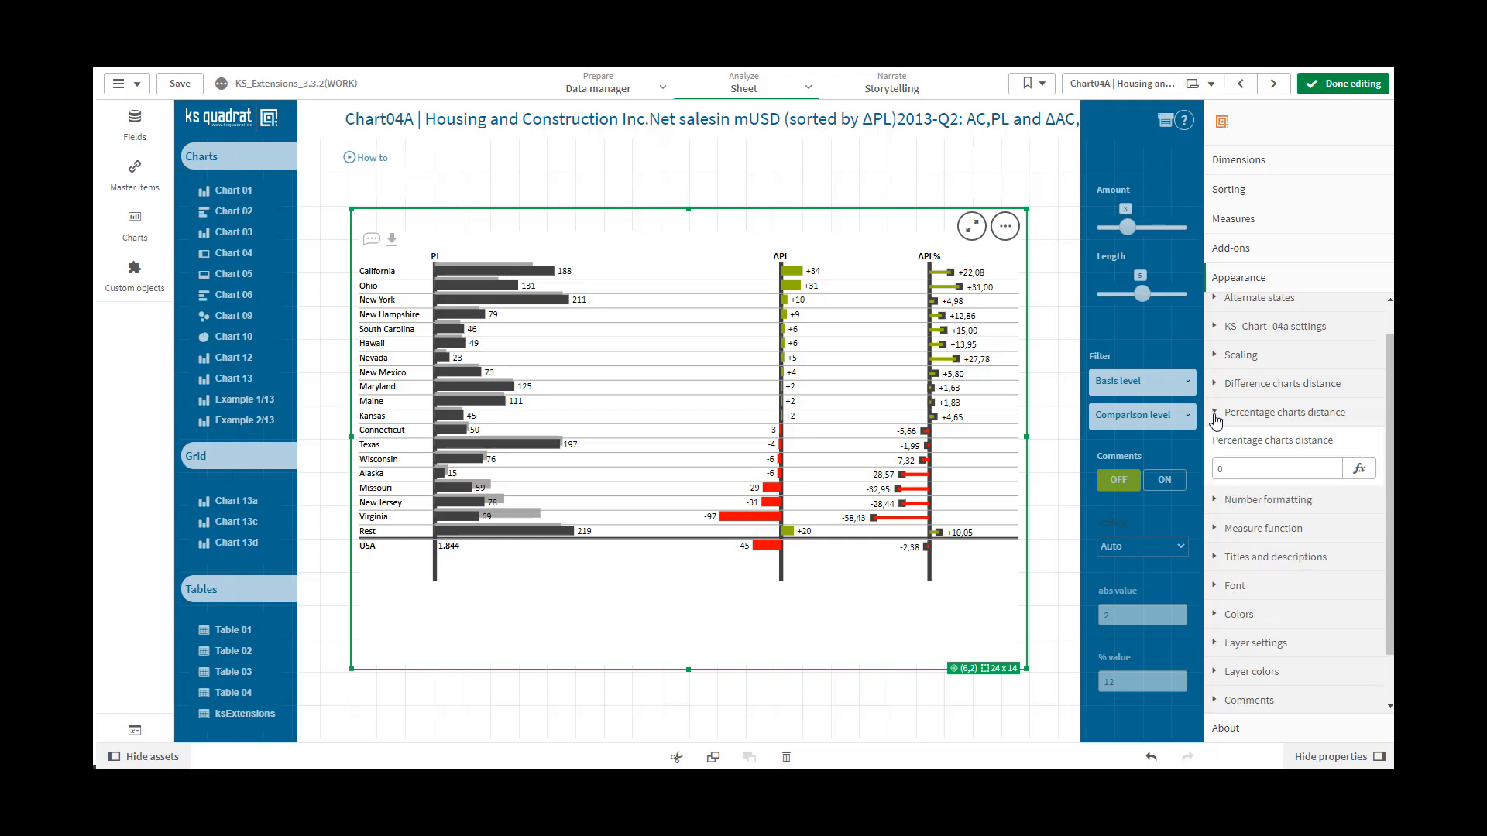
{"action": "left_click", "coordinate": [1216, 469]}
{"action": "type", "text": "10"}
{"action": "left_click", "coordinate": [1382, 474]}
Set the Percentage charts distance to -20
{"action": "left_click", "coordinate": [1220, 469]}
{"action": "type", "text": "-20"}
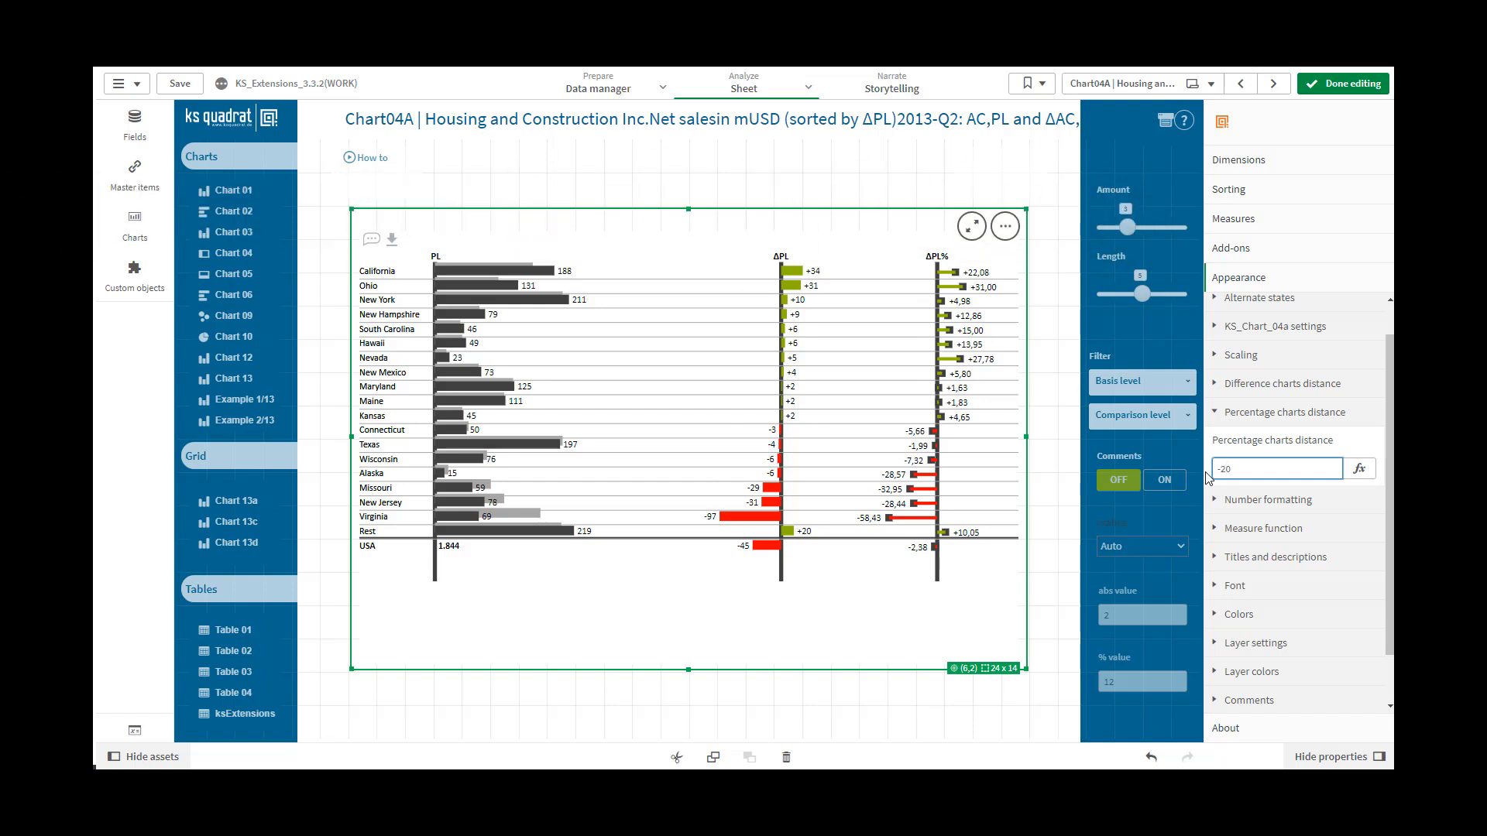
{"action": "left_click", "coordinate": [1382, 452]}
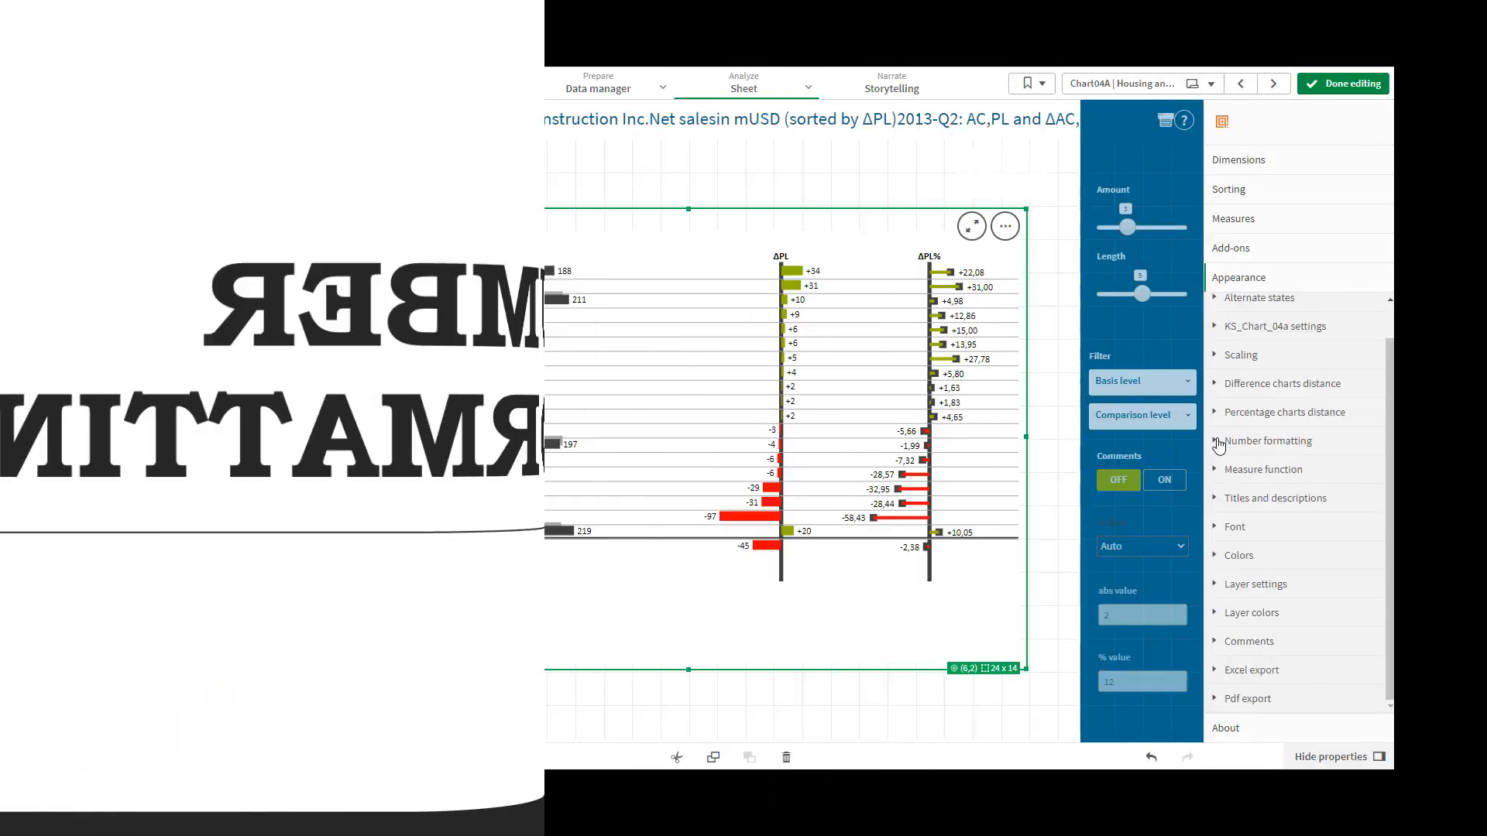
Open the number formatting examples and copy the $0,0.00 currency format
{"action": "left_click", "coordinate": [1220, 445]}
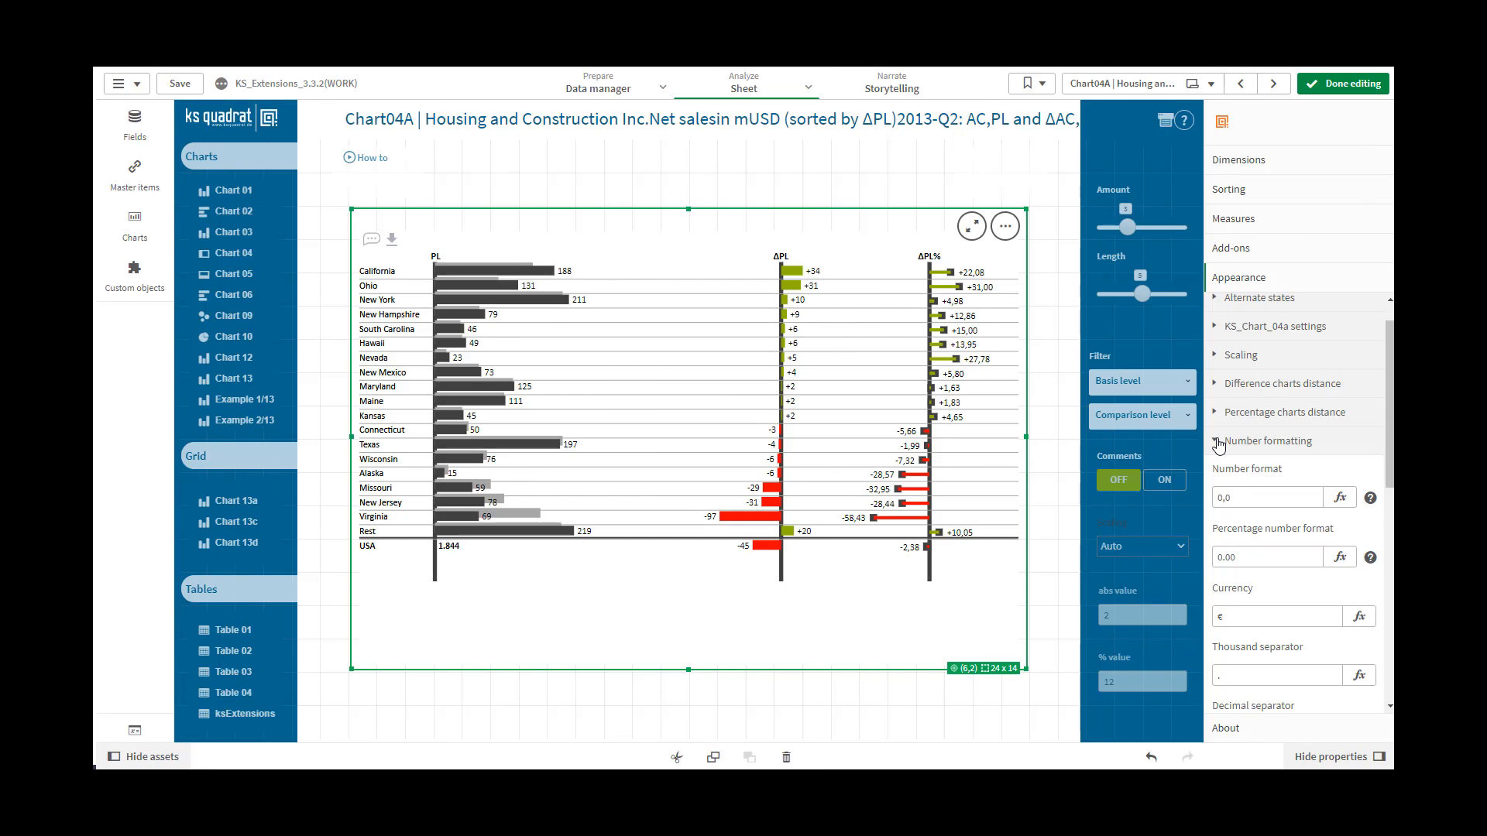
{"action": "left_click", "coordinate": [1370, 498]}
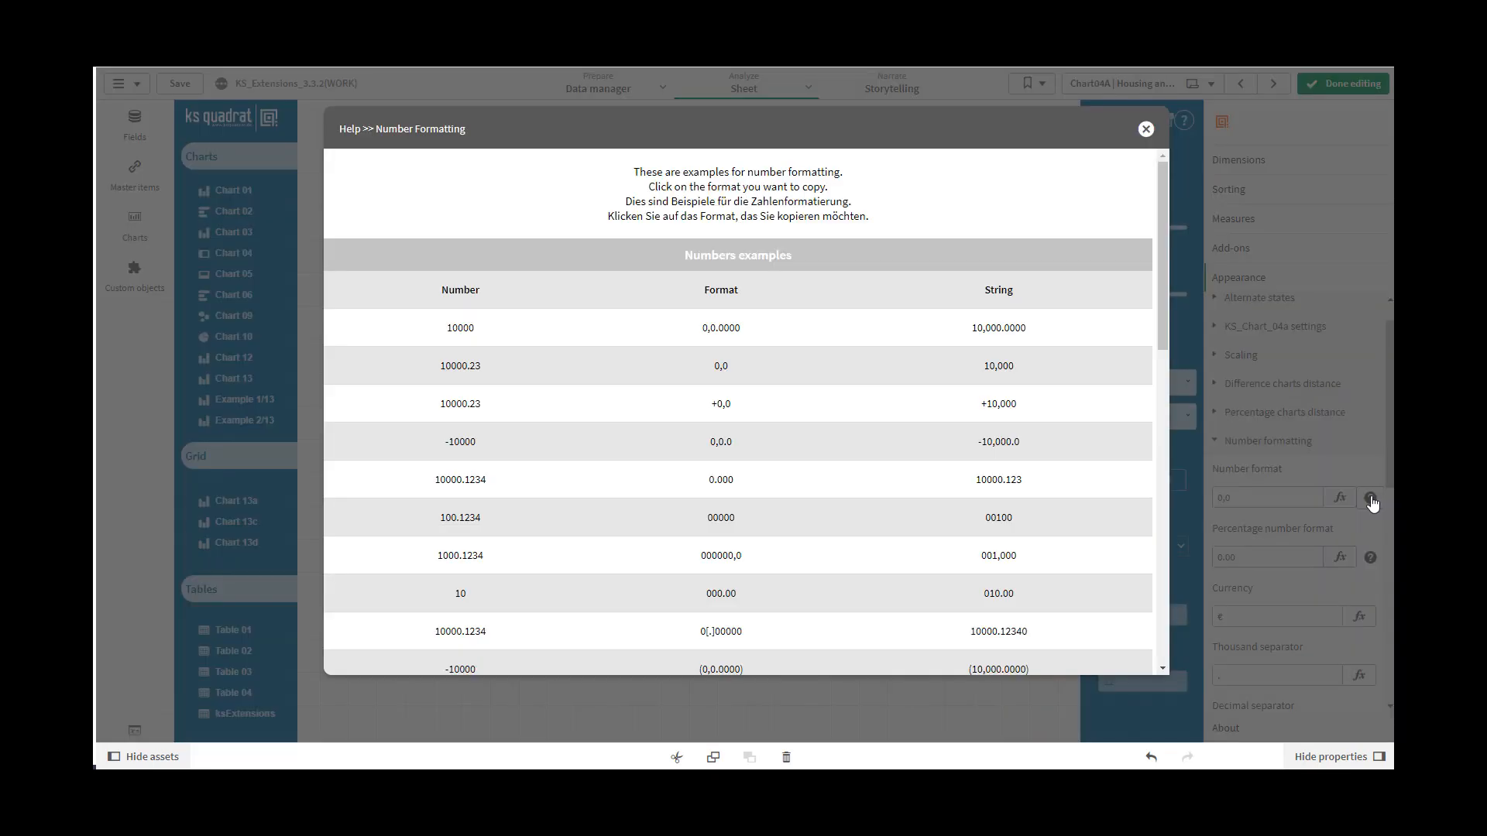
{"action": "left_click_drag", "start_coordinate": [1164, 336], "coordinate": [1177, 519]}
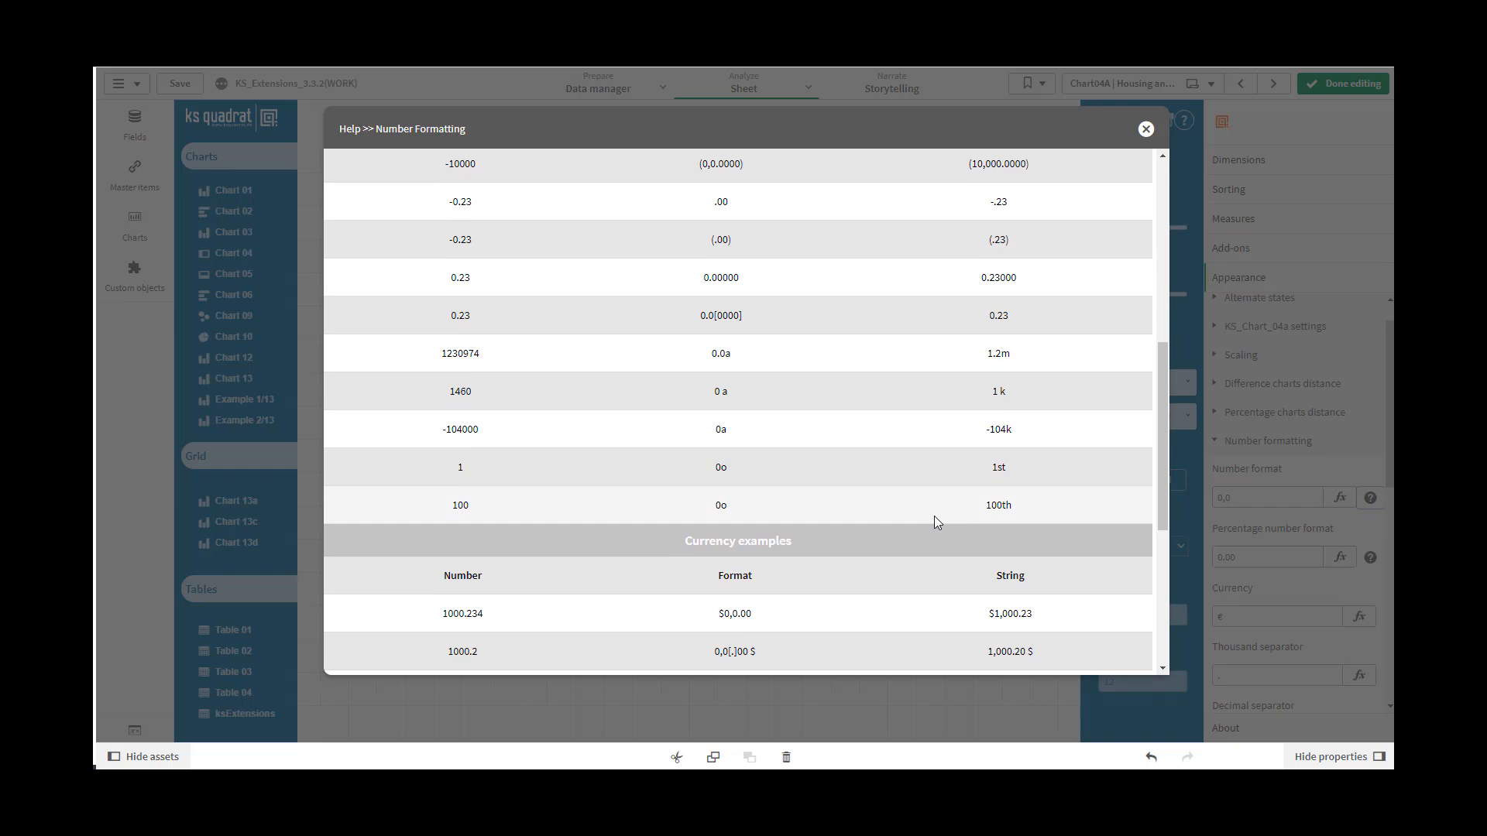
{"action": "left_click", "coordinate": [742, 614]}
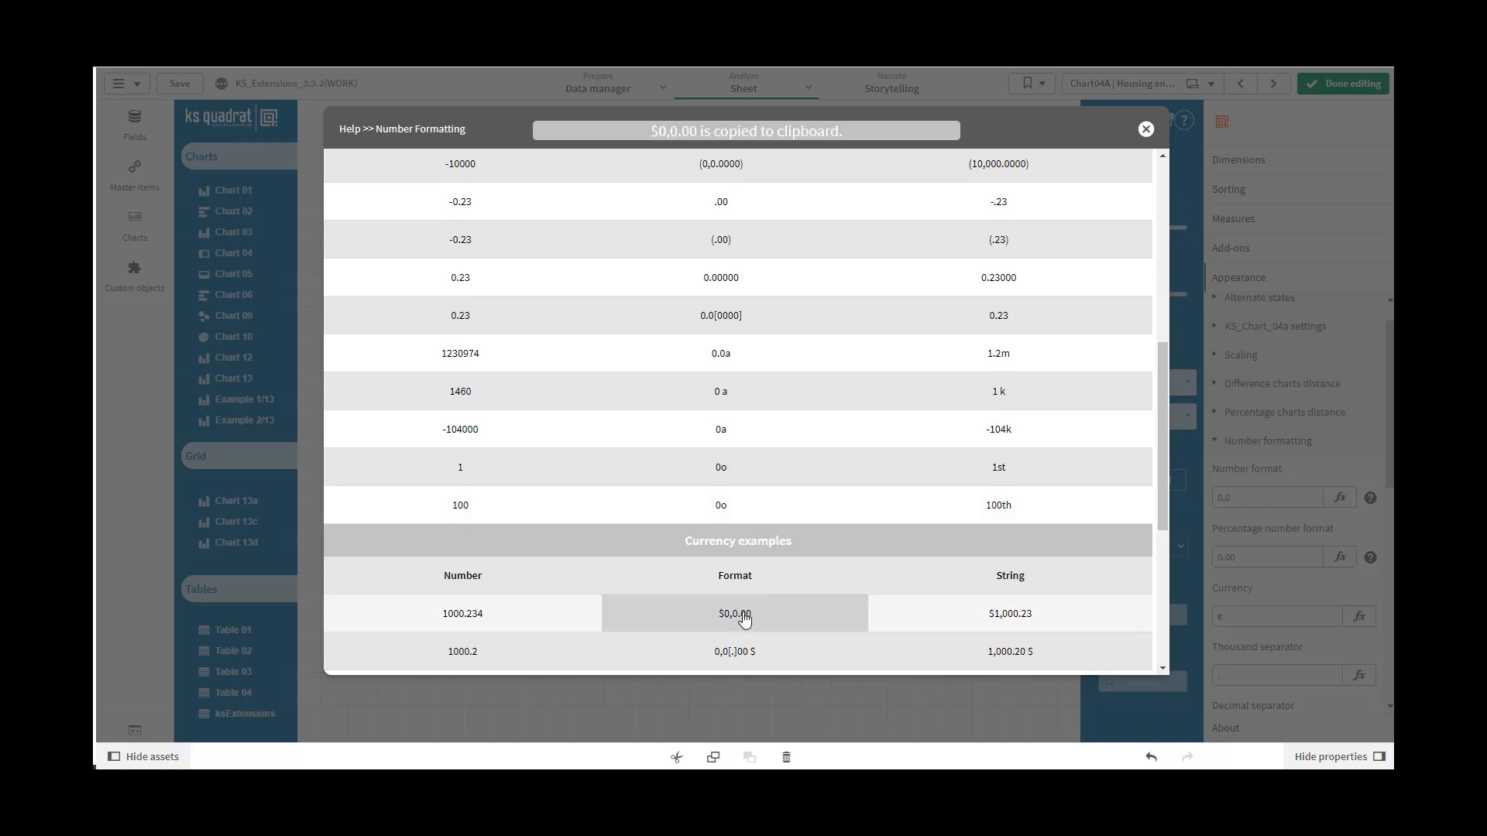
Try the copied $0,0.00 format as the number format and look through the remaining number formatting settings
{"action": "left_click", "coordinate": [1145, 129]}
{"action": "double_click", "coordinate": [1222, 498]}
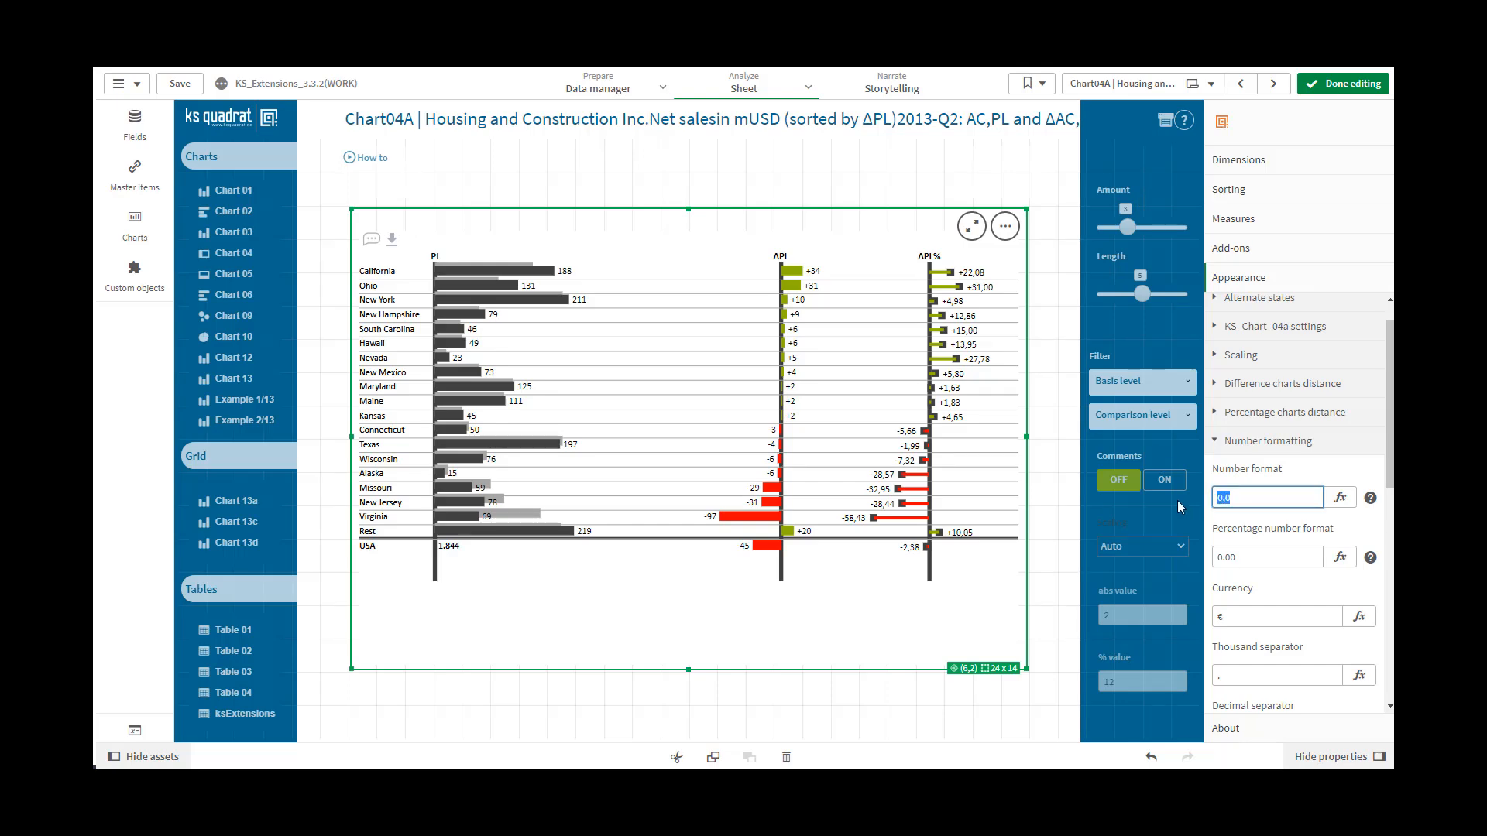
{"action": "key", "text": "ctrl+v"}
{"action": "left_click", "coordinate": [1254, 556]}
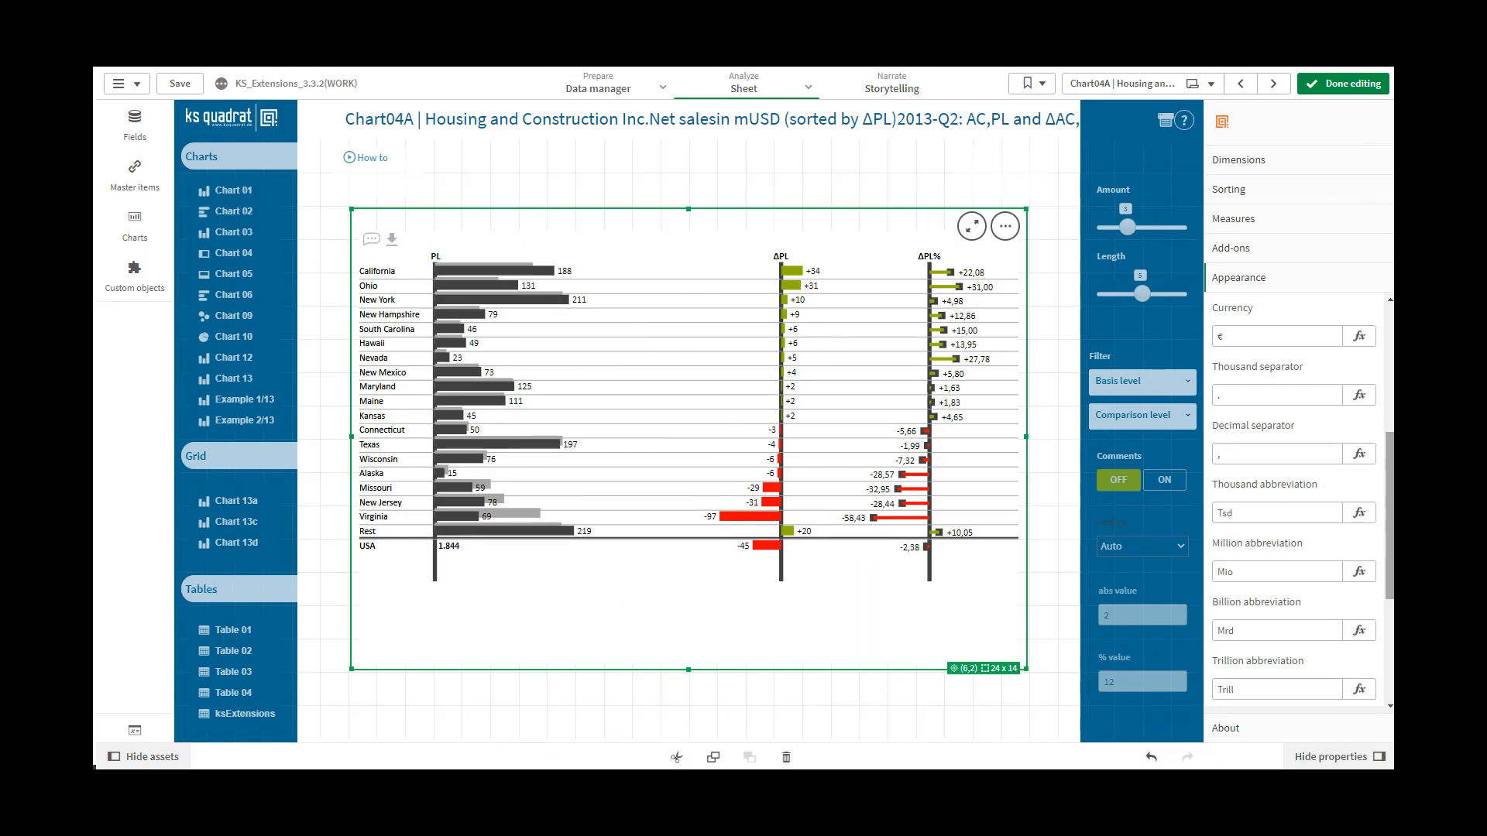
{"action": "scroll", "coordinate": [1351, 469], "scroll_direction": "down", "scroll_amount": 1}
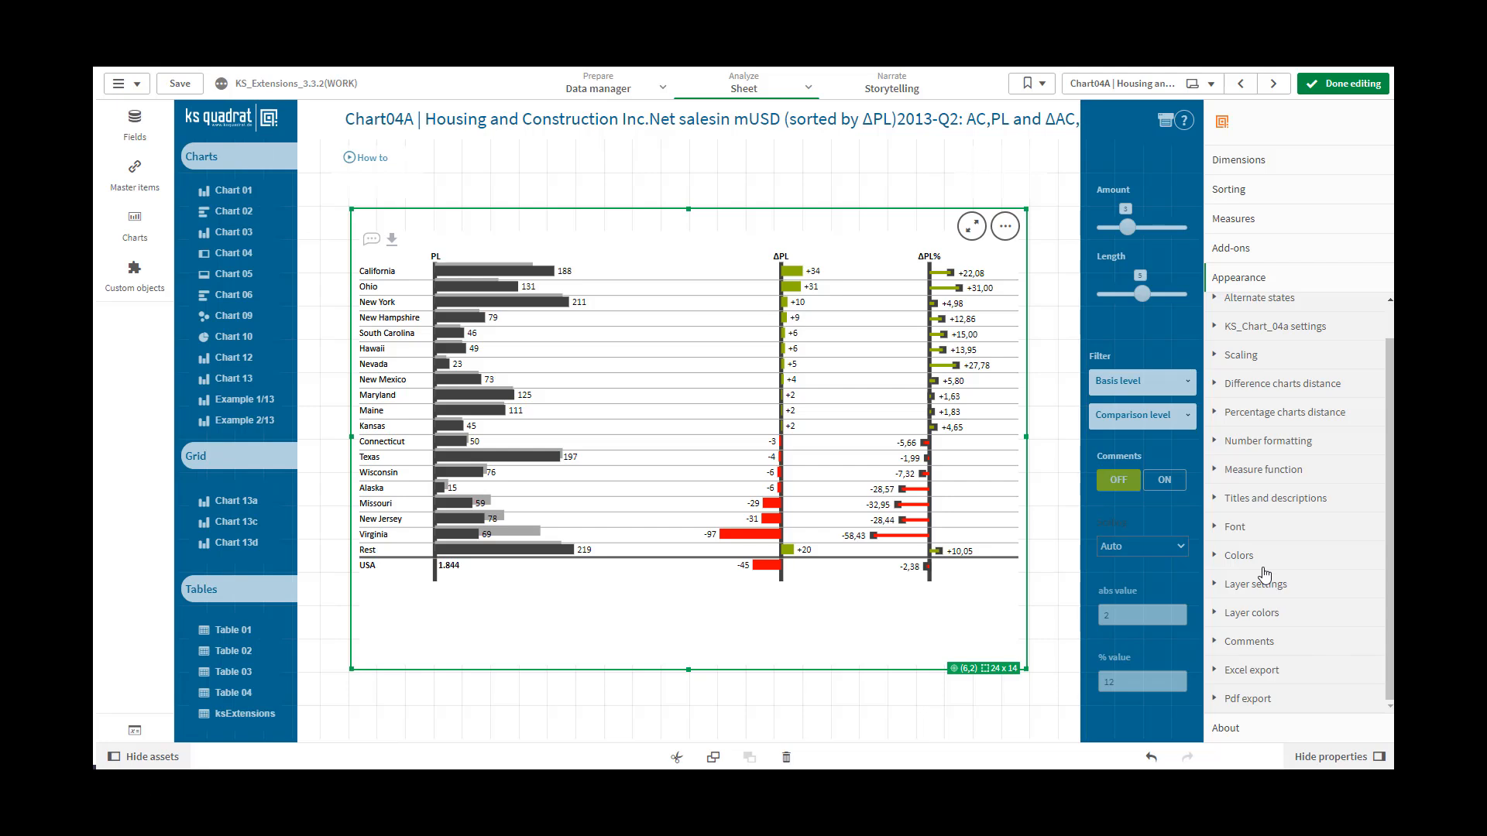
Enable the measure function and measure the difference between California's front and back bars
{"action": "left_click", "coordinate": [1218, 470]}
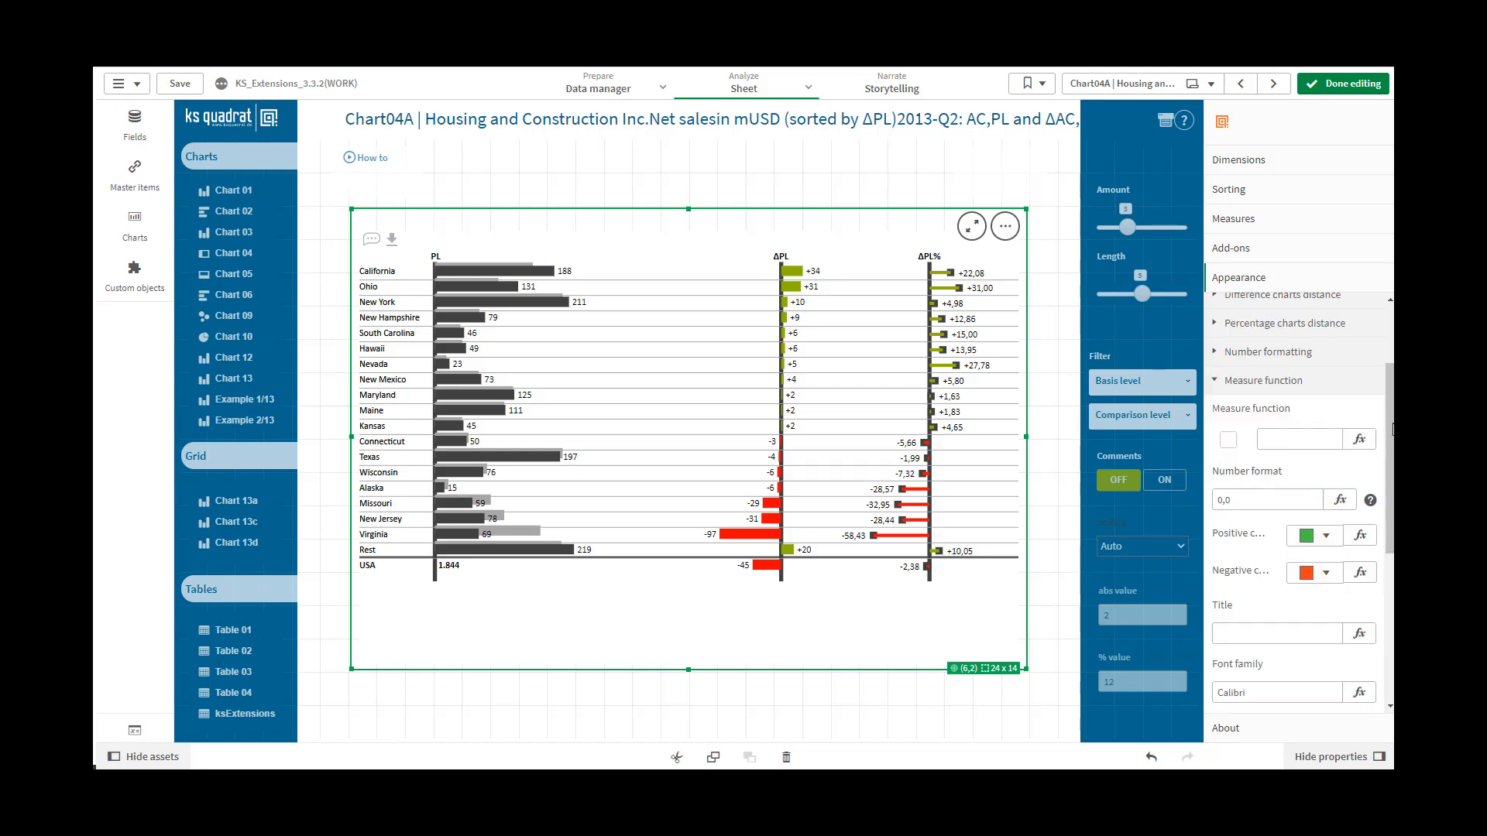
{"action": "scroll", "coordinate": [1392, 429], "scroll_direction": "down", "scroll_amount": 2}
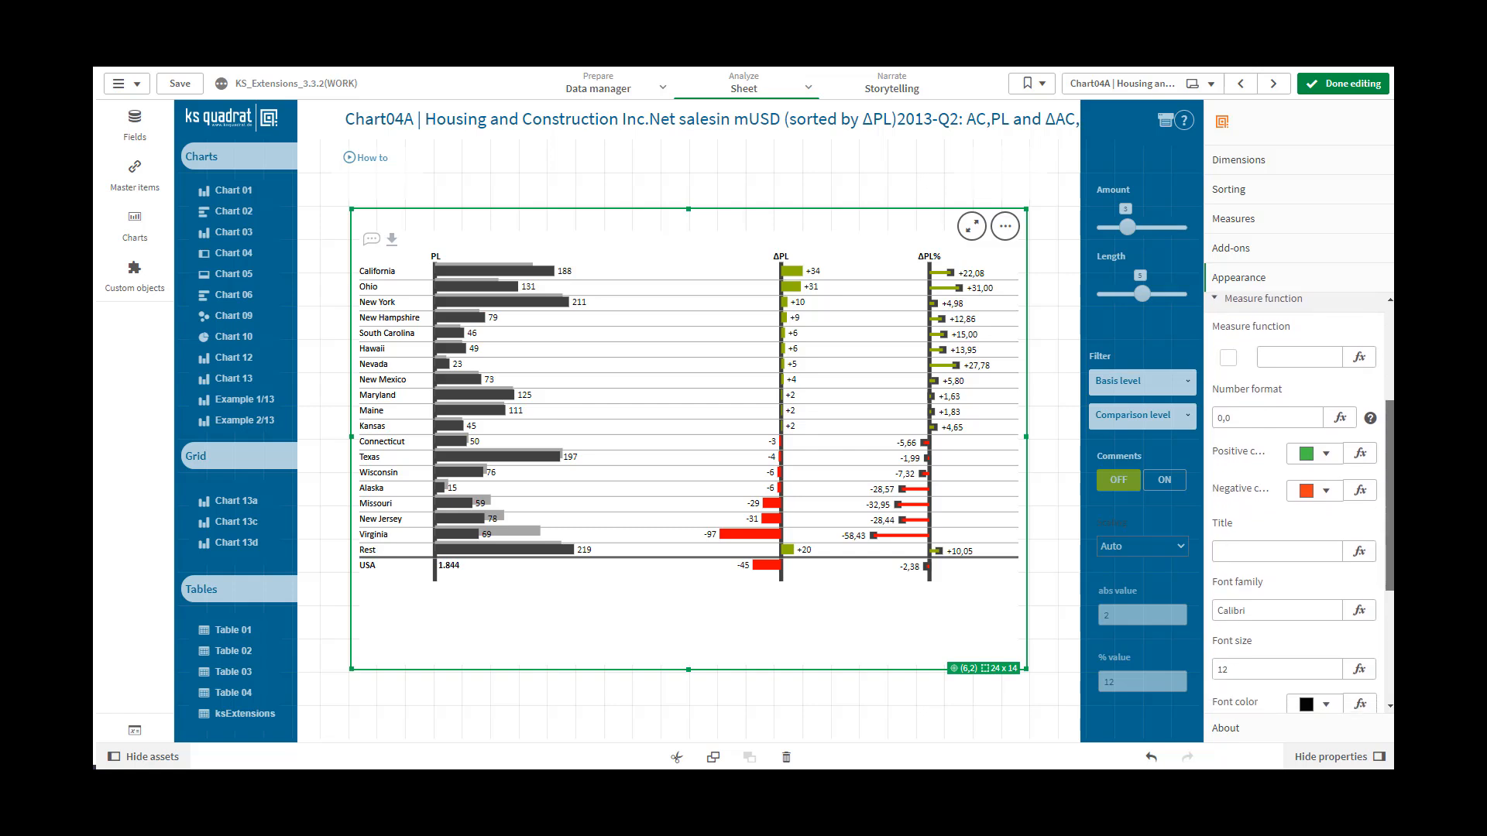
{"action": "scroll", "coordinate": [1392, 429], "scroll_direction": "down", "scroll_amount": 1}
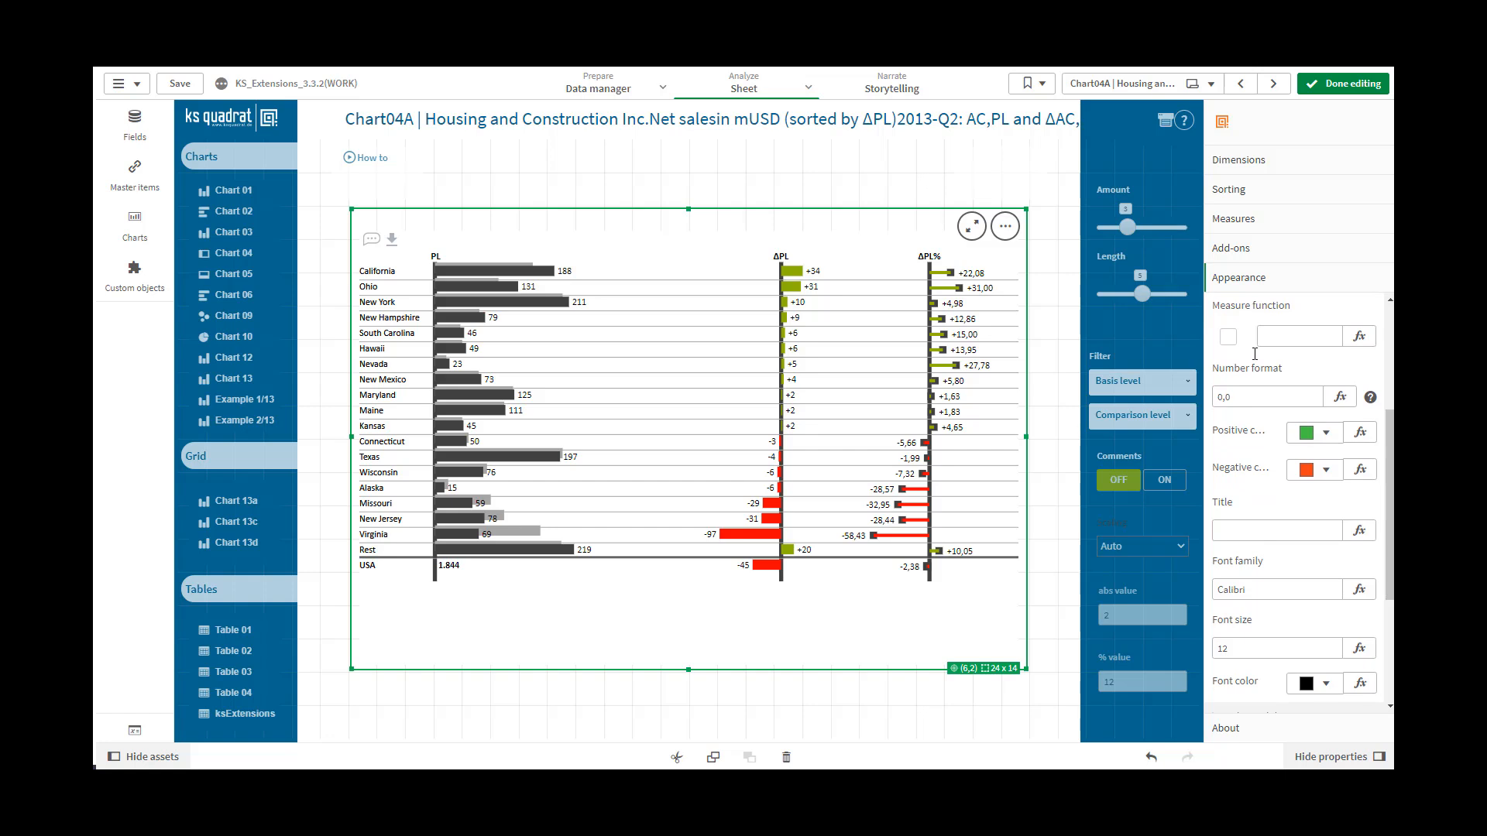
{"action": "left_click", "coordinate": [1229, 338]}
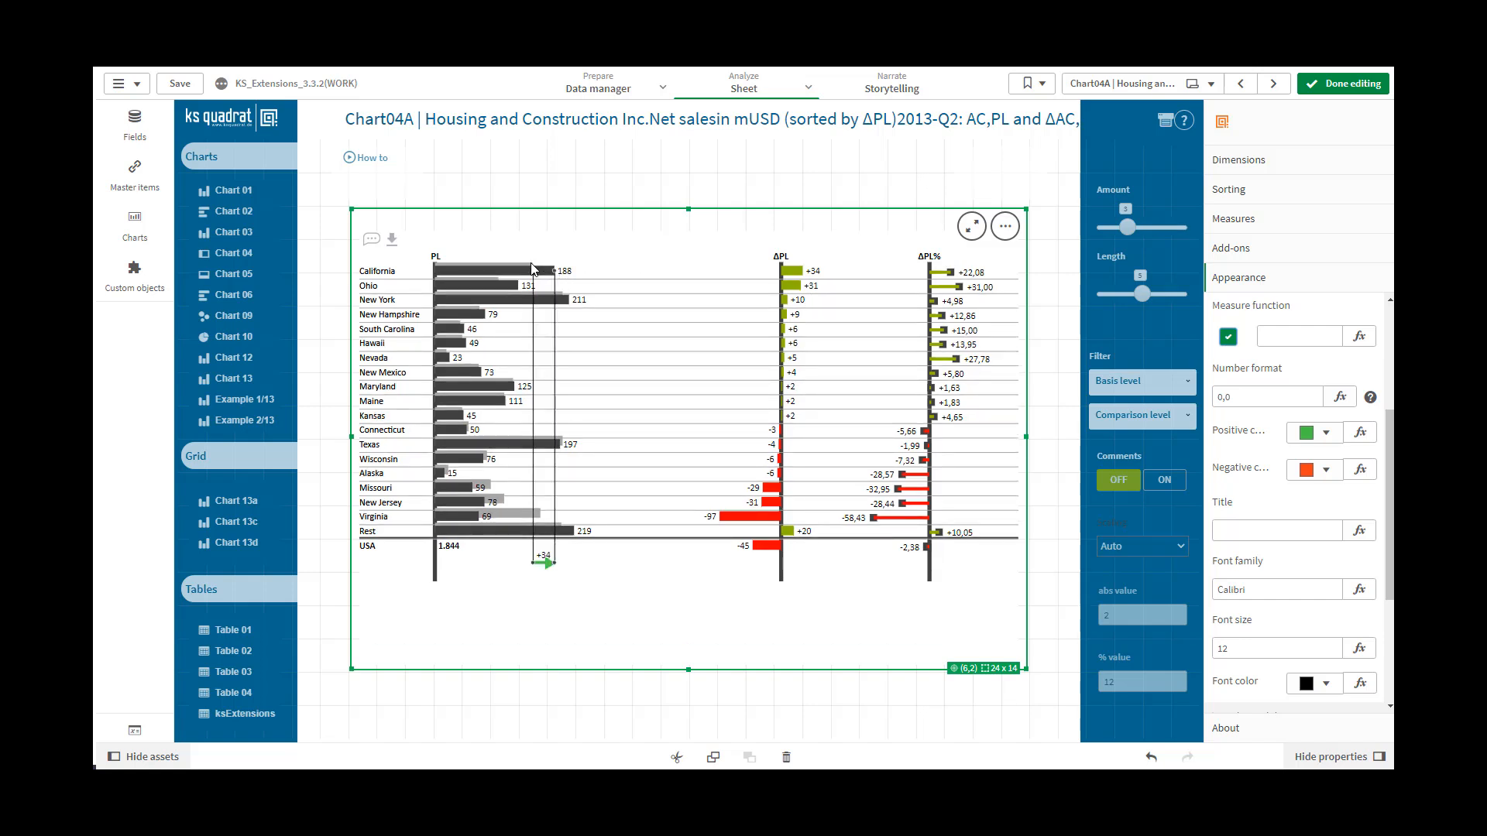
{"action": "left_click", "coordinate": [547, 559]}
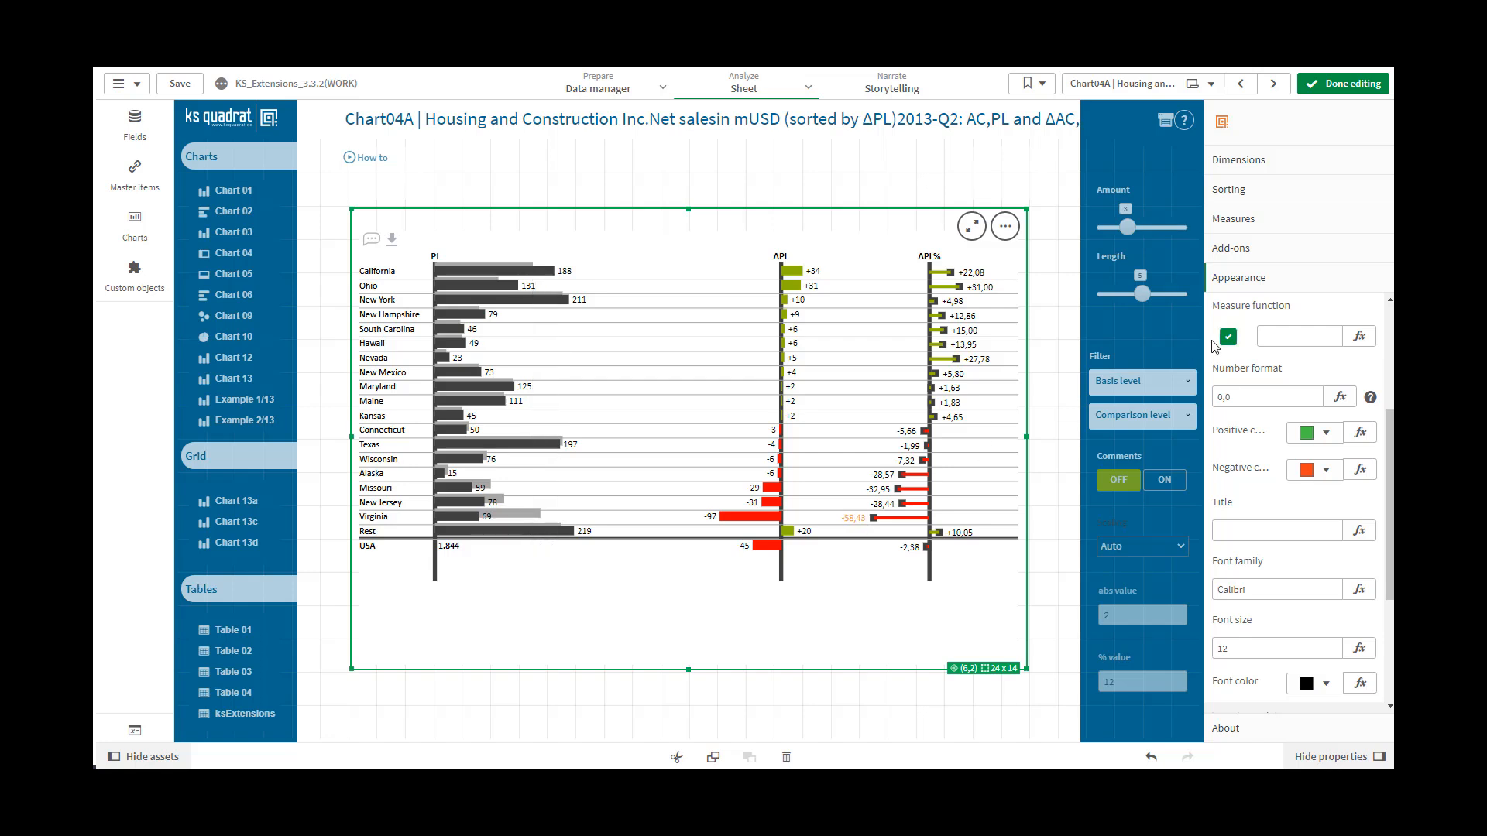
Switch off the measure function checkbox and enter 1 in its expression field
{"action": "left_click", "coordinate": [1235, 345]}
{"action": "left_click", "coordinate": [1273, 335]}
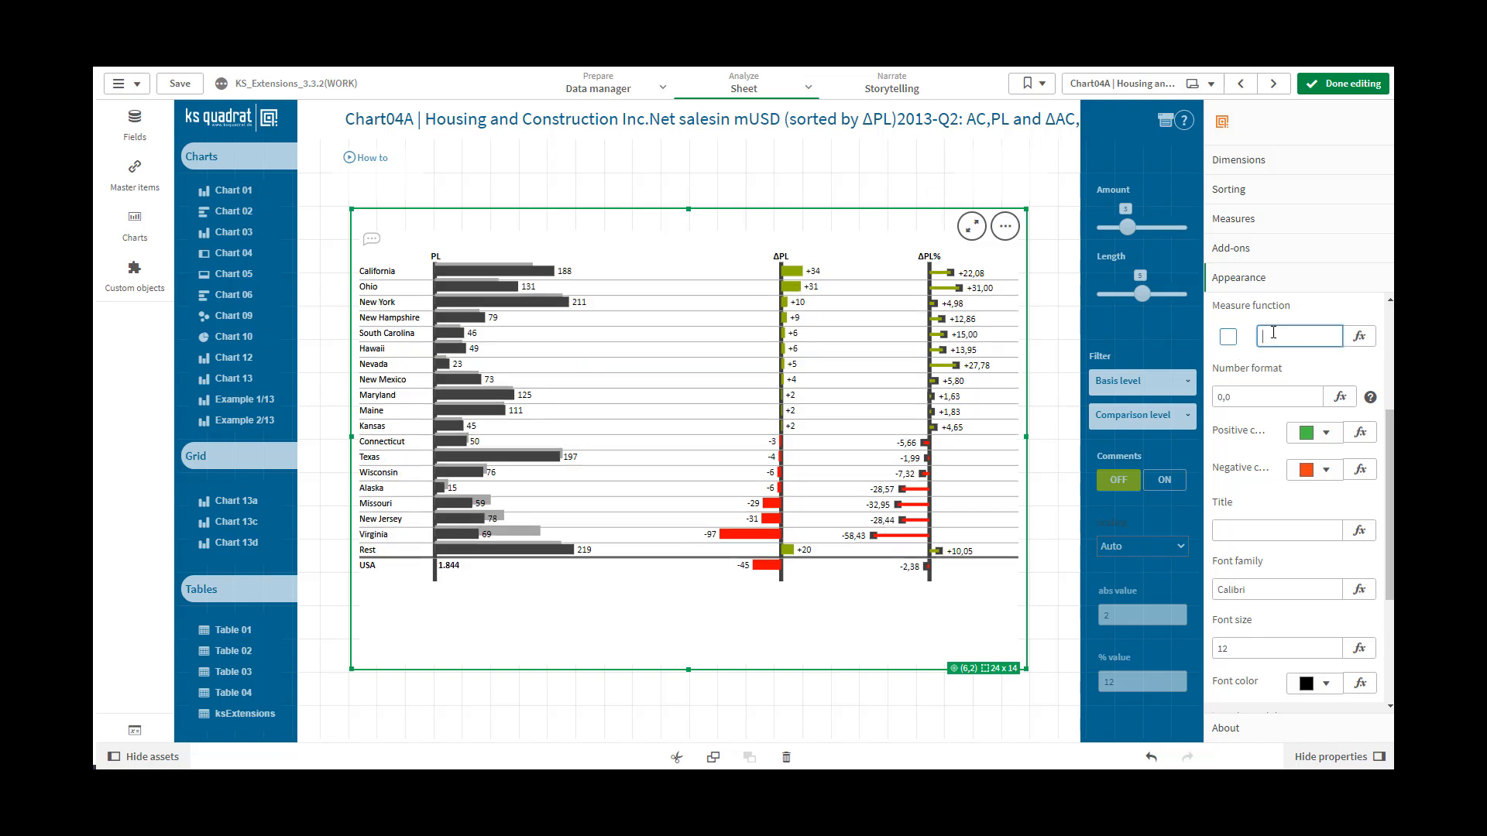
{"action": "type", "text": "1"}
{"action": "left_click", "coordinate": [1266, 396]}
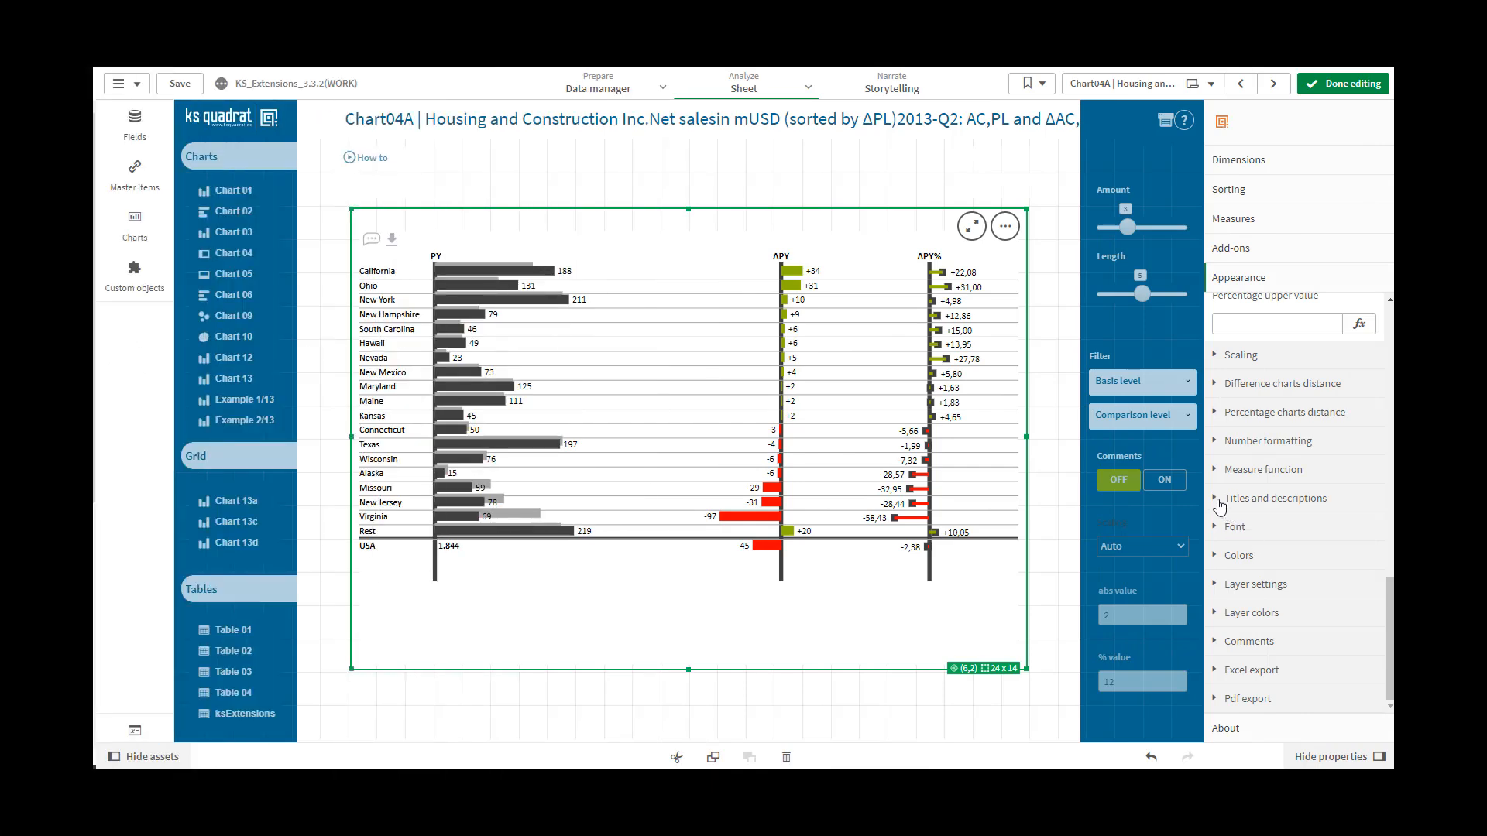
Set the back bar title to FC in the titles and descriptions settings
{"action": "left_click", "coordinate": [1220, 499]}
{"action": "left_click", "coordinate": [1226, 379]}
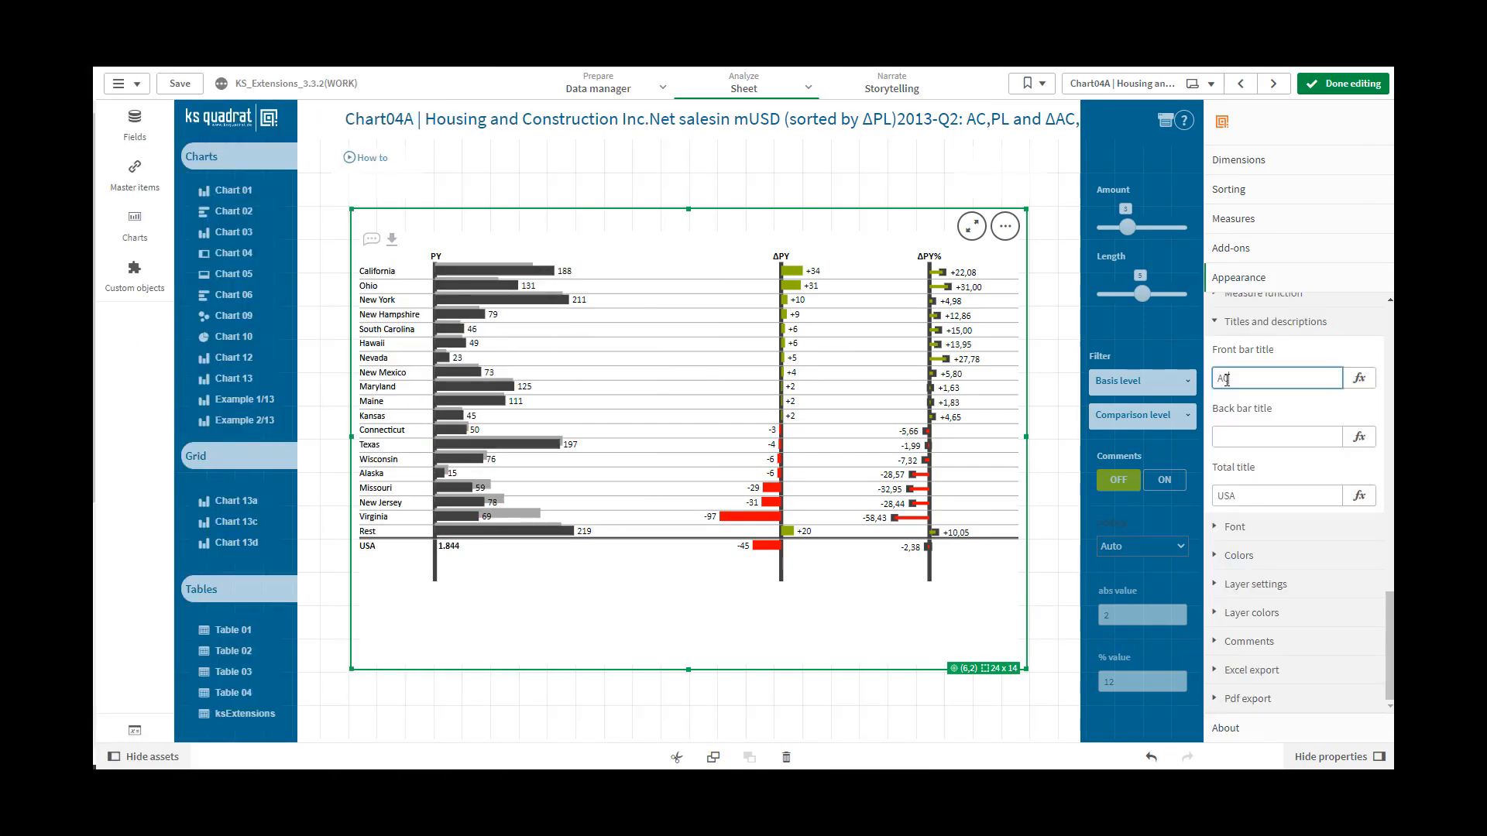
{"action": "left_click", "coordinate": [1236, 434]}
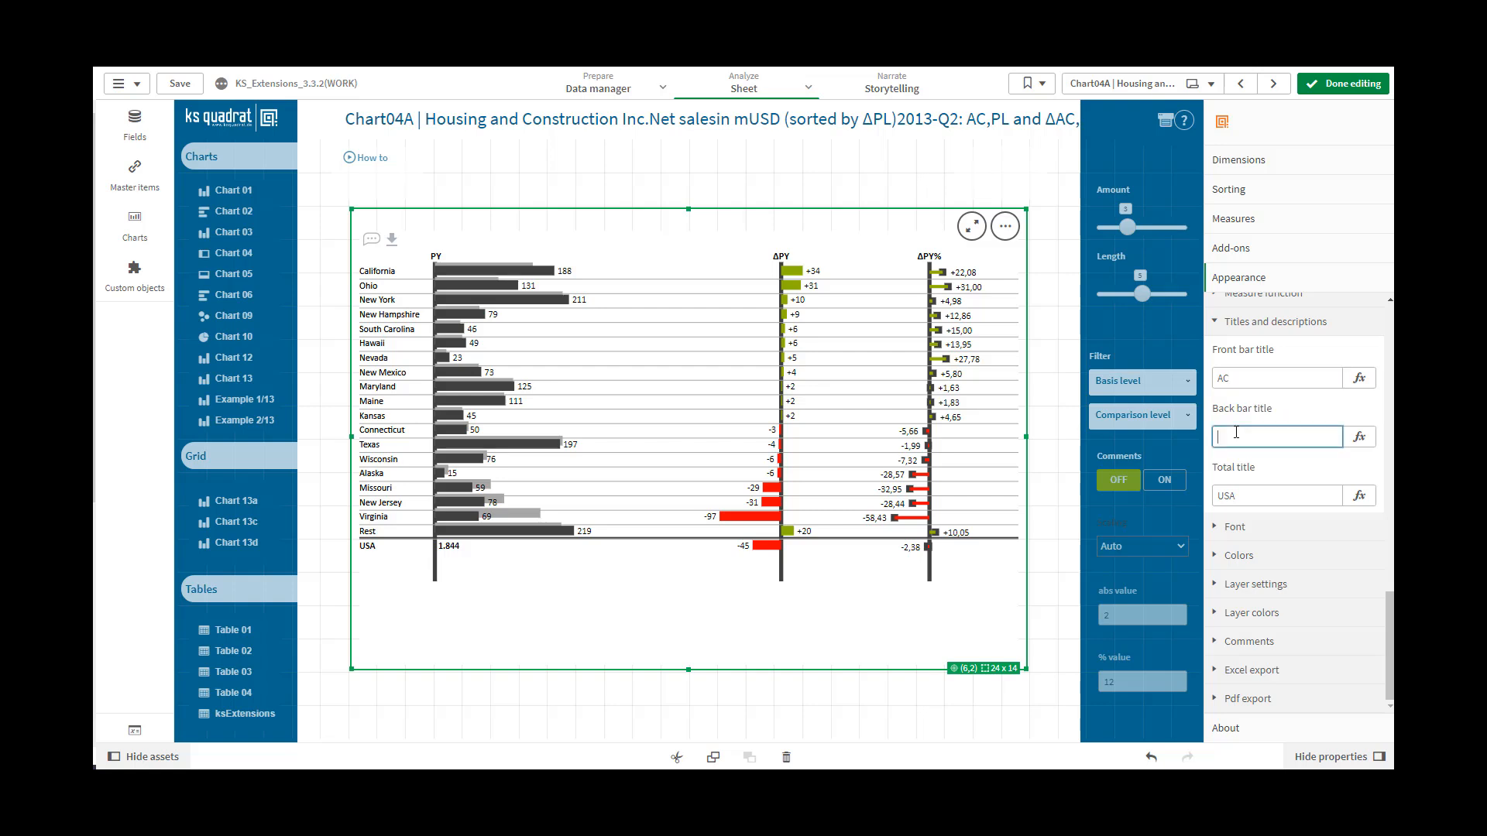
{"action": "mouse_move", "coordinate": [550, 275]}
{"action": "type", "text": "FC"}
Try Total as the total title in place of USA
{"action": "left_click", "coordinate": [1240, 493]}
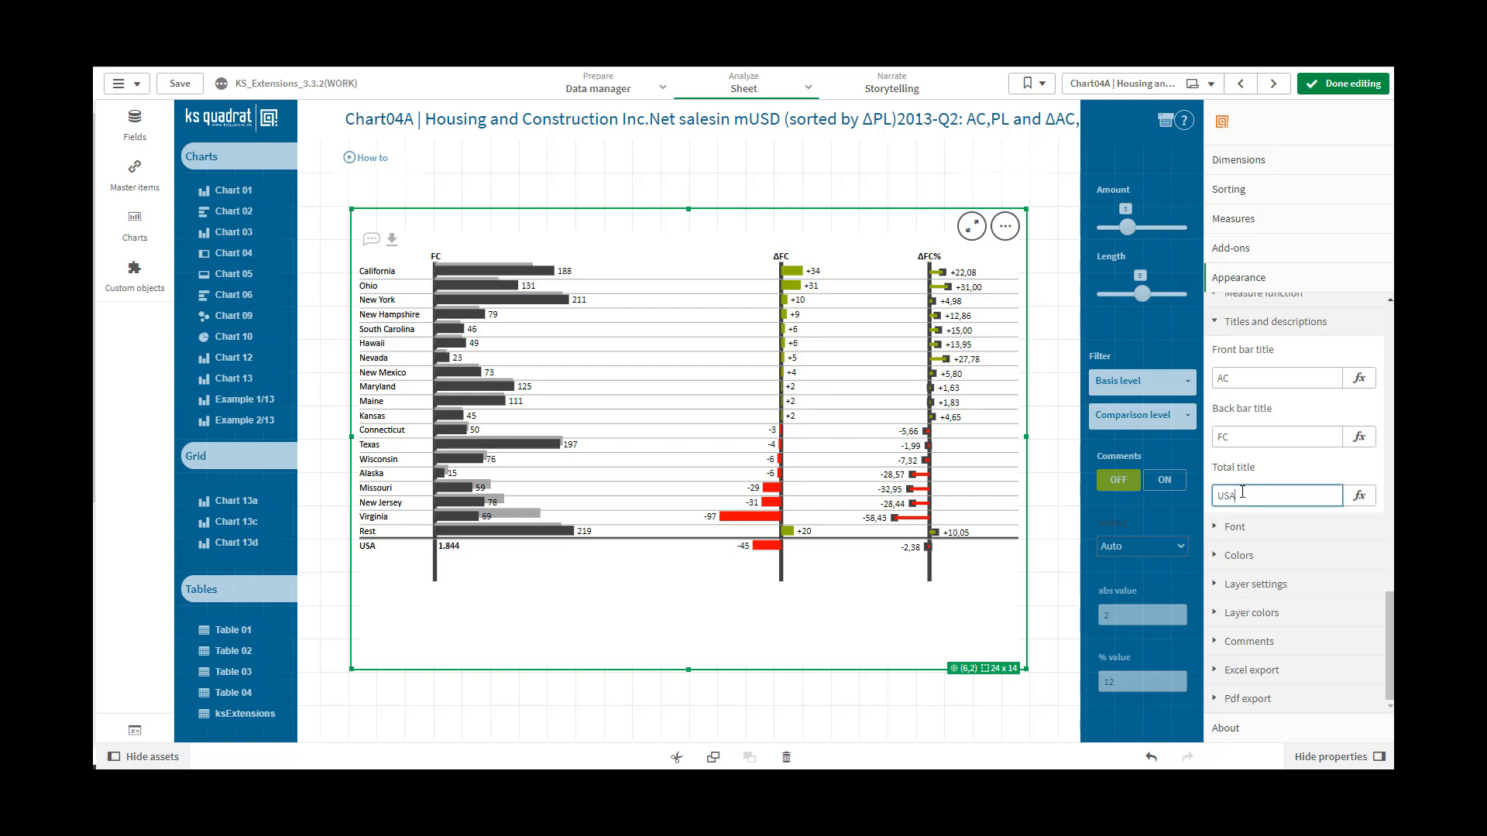
{"action": "left_click_drag", "start_coordinate": [1242, 494], "coordinate": [1214, 496]}
{"action": "type", "text": "Total"}
{"action": "left_click", "coordinate": [1247, 436]}
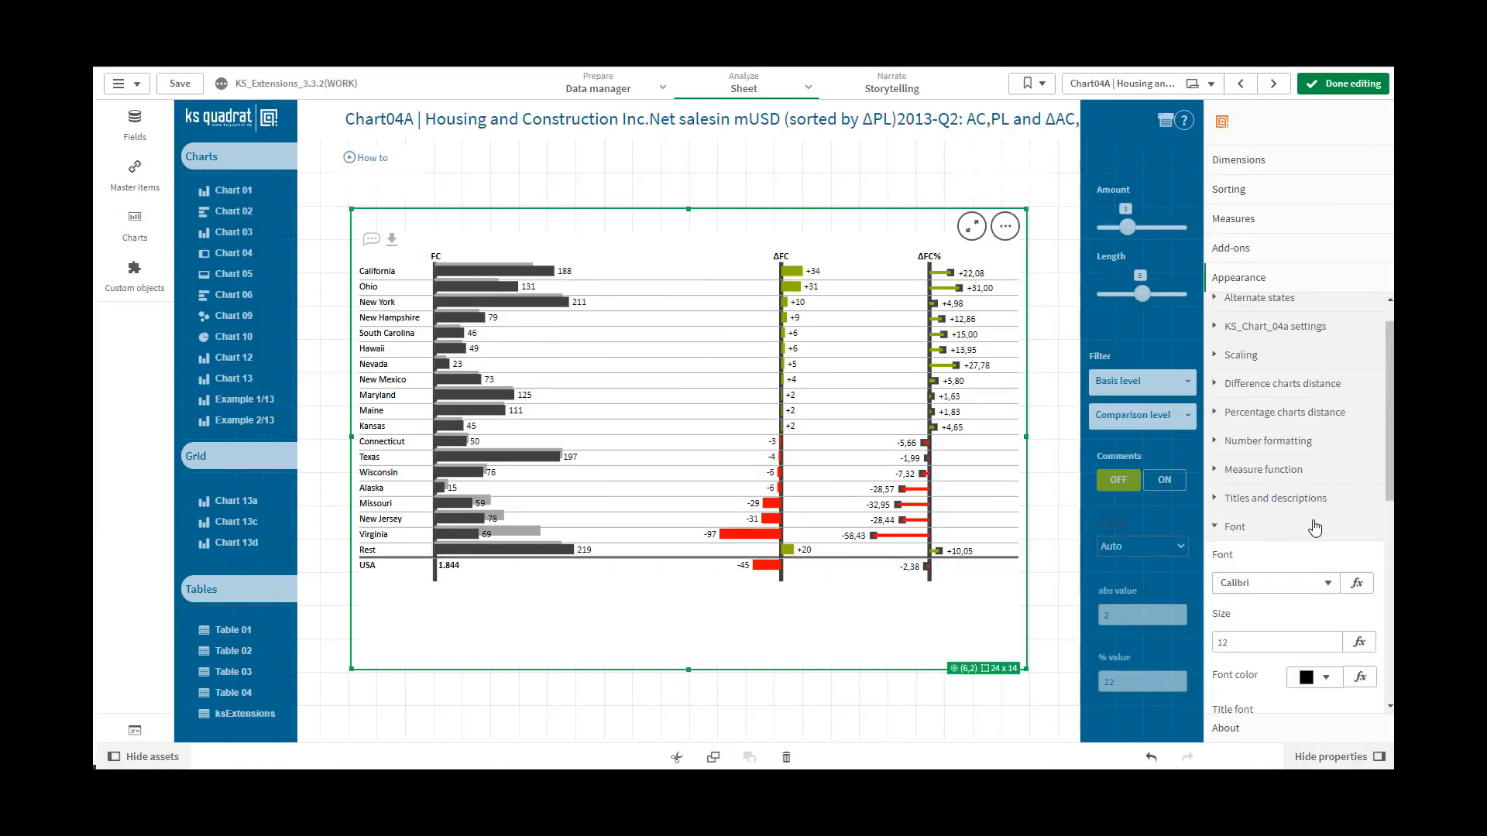
Look through the chart's font settings and its color settings
{"action": "scroll", "coordinate": [1383, 496], "scroll_direction": "down", "scroll_amount": 3}
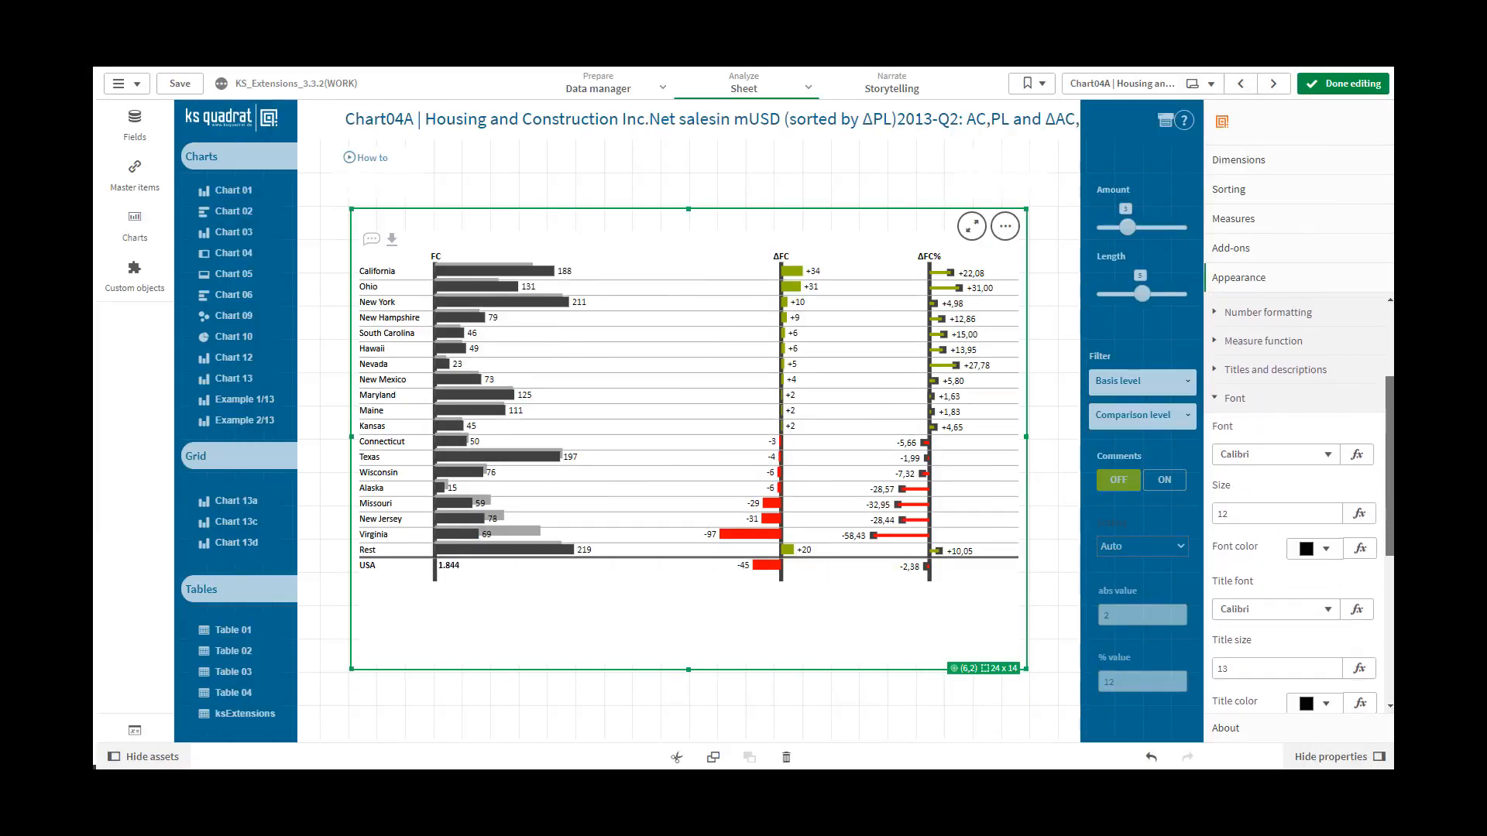
{"action": "scroll", "coordinate": [1293, 503], "scroll_direction": "down", "scroll_amount": 2}
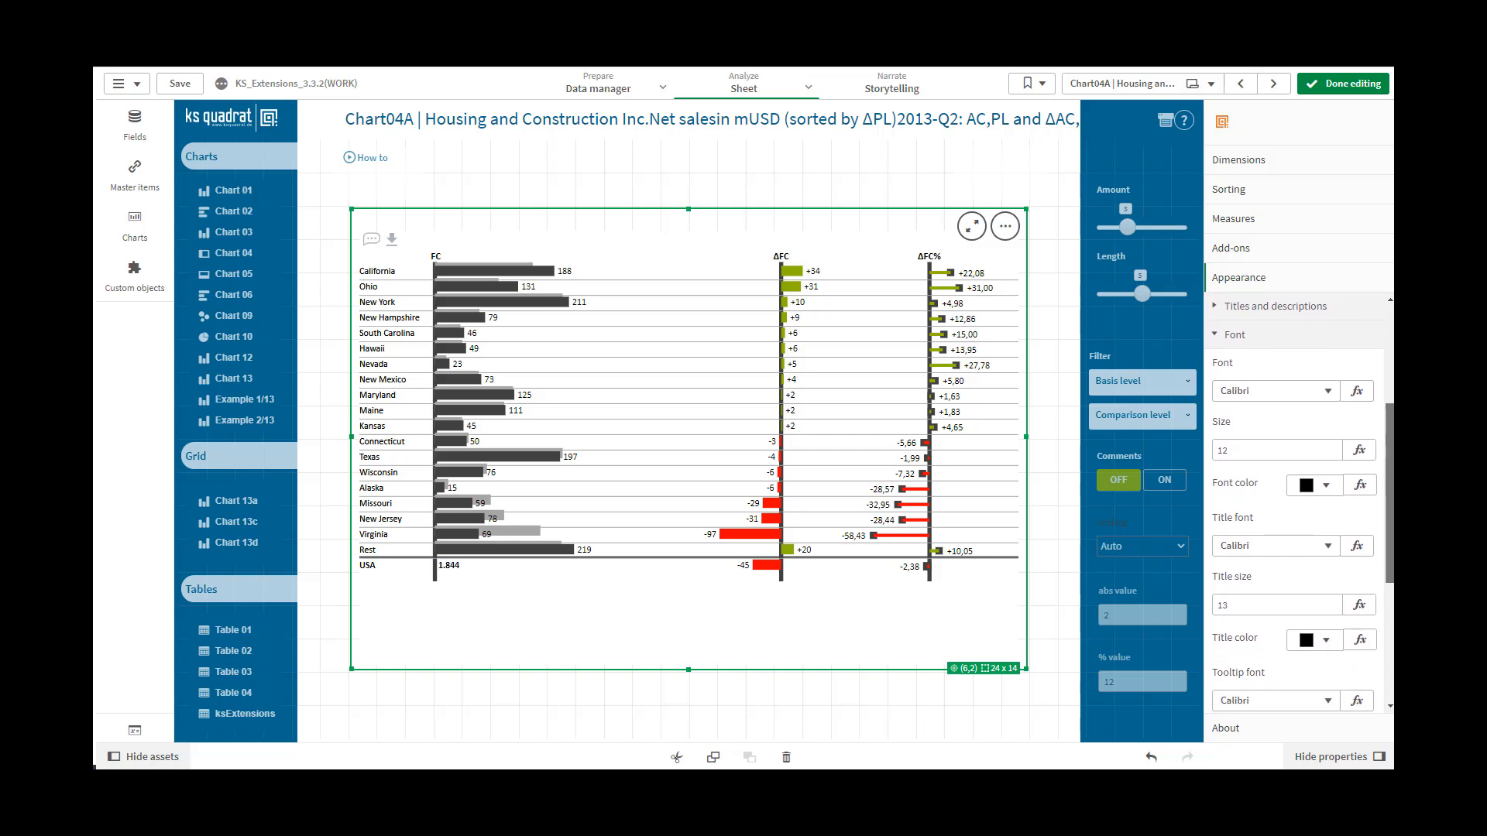
{"action": "scroll", "coordinate": [1391, 602], "scroll_direction": "down", "scroll_amount": 1}
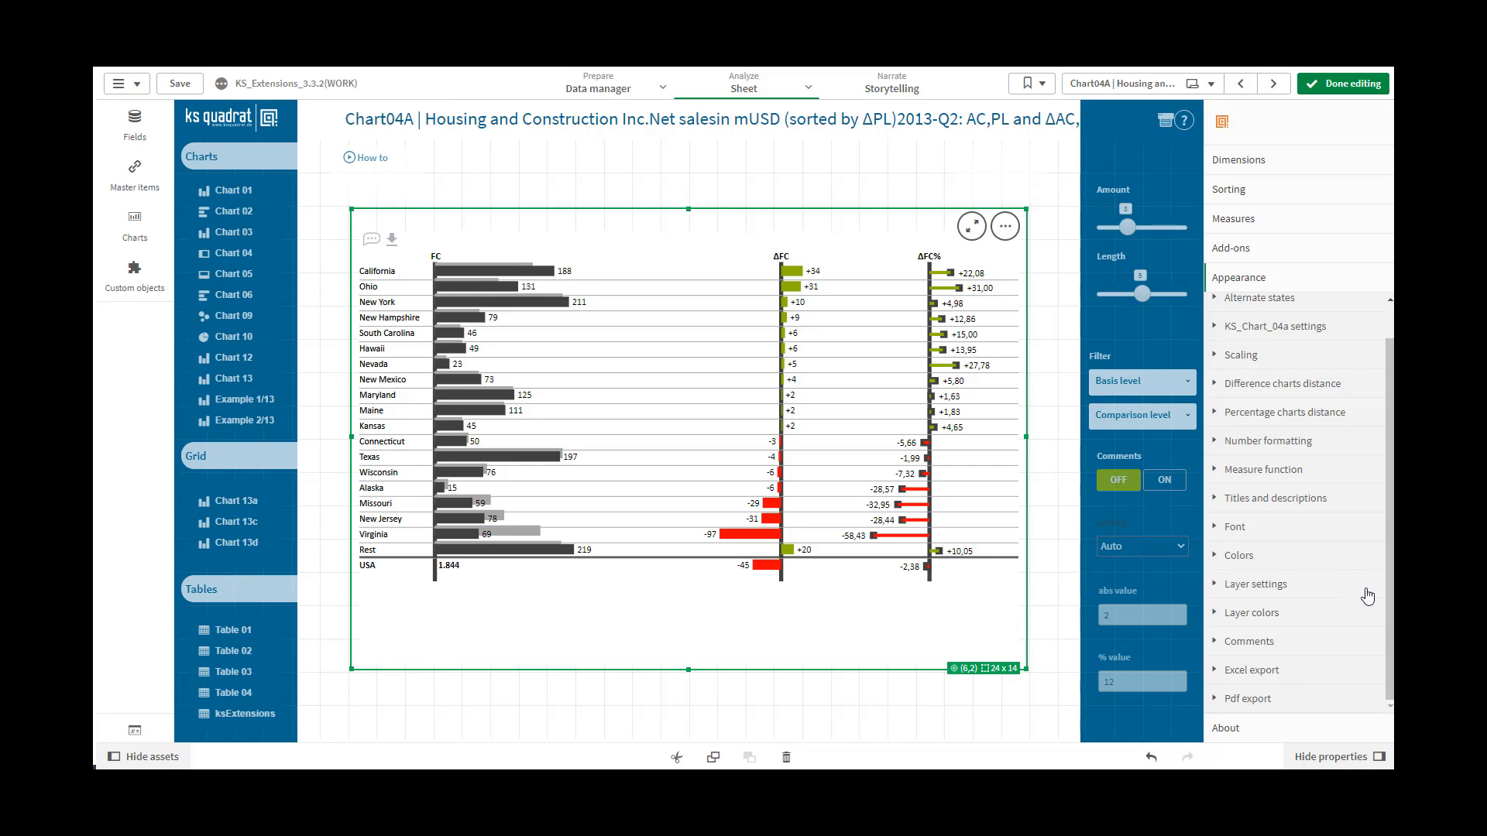
{"action": "left_click", "coordinate": [1243, 556]}
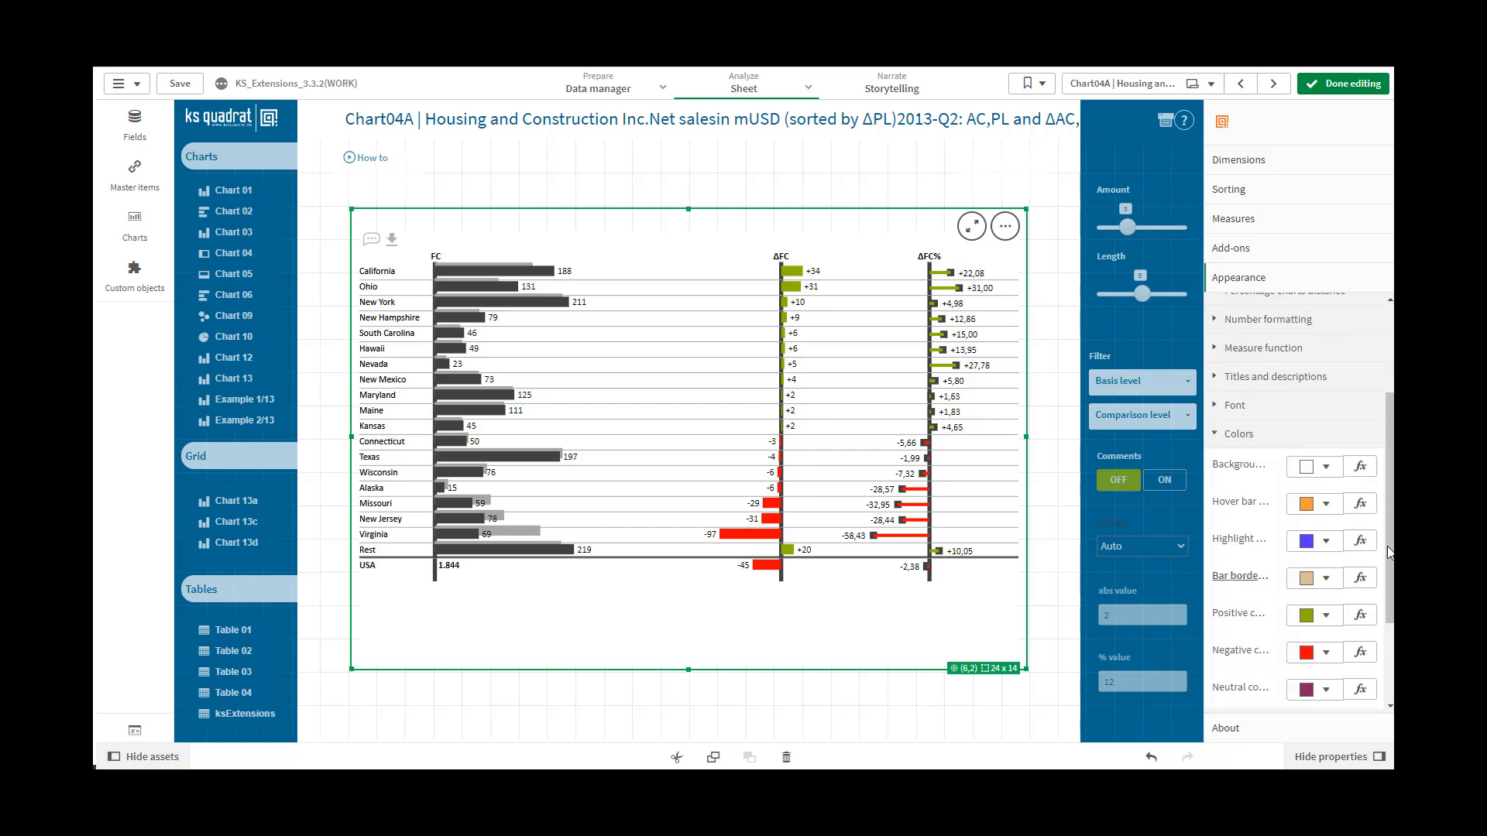
{"action": "left_click_drag", "start_coordinate": [1392, 557], "coordinate": [1393, 628]}
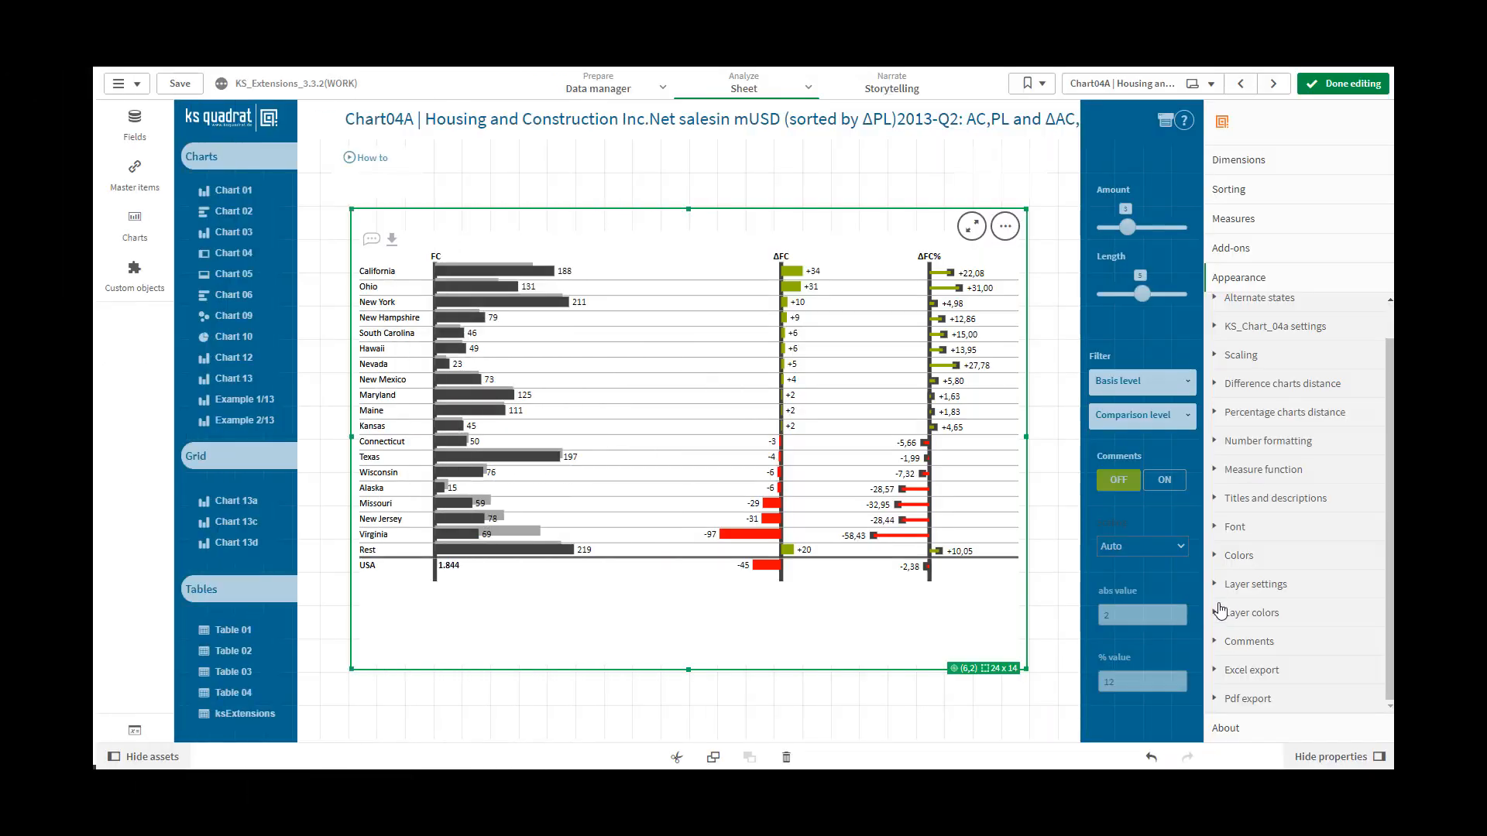
Set the User1 name to User1 in the layer settings
{"action": "left_click", "coordinate": [1231, 585]}
{"action": "left_click", "coordinate": [1239, 523]}
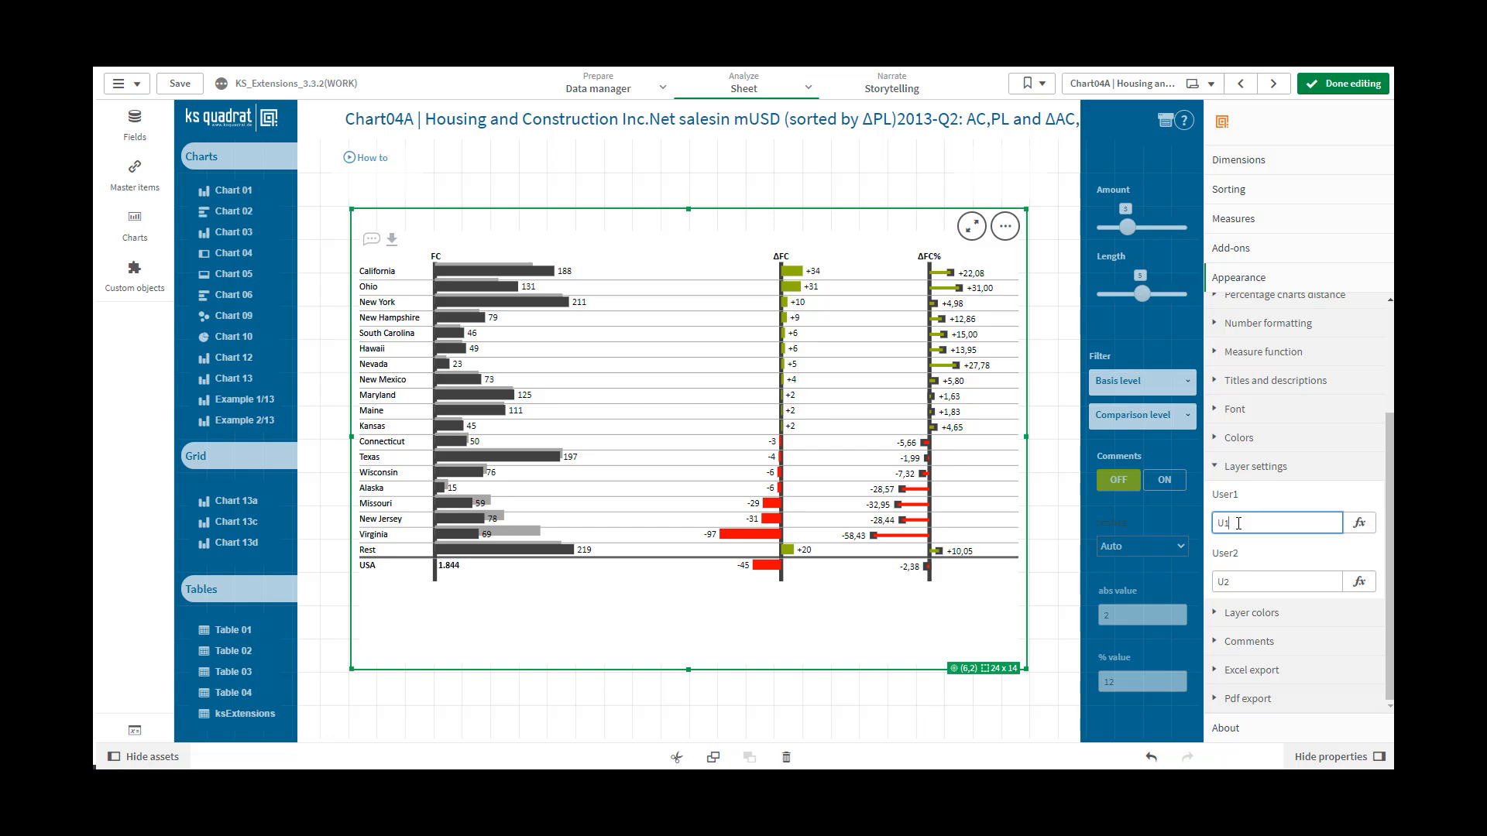
{"action": "type", "text": "User1"}
{"action": "left_click", "coordinate": [1252, 583]}
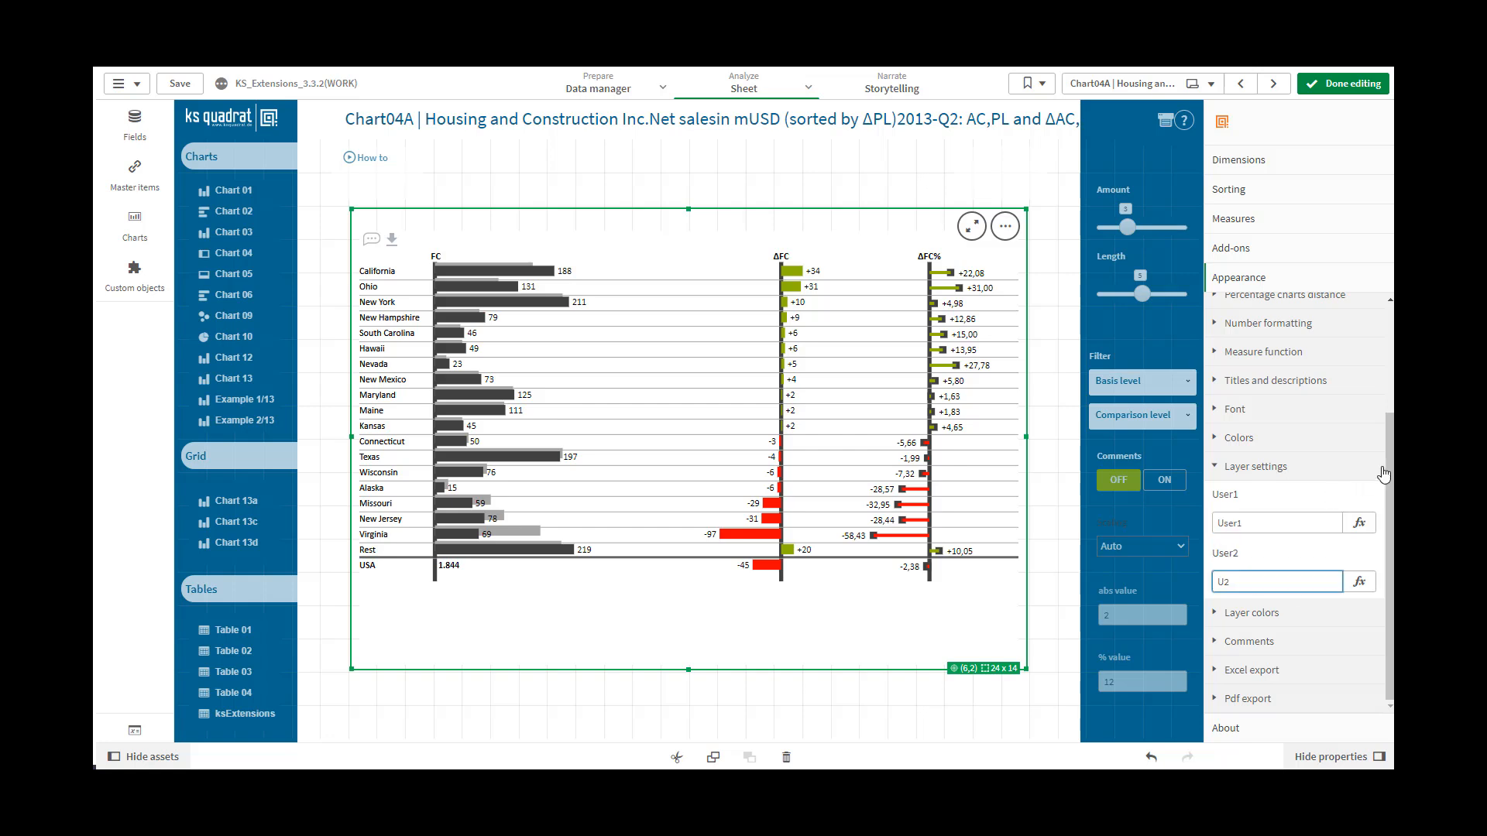
Change the back bar type to User1 in the KS_Chart_04a settings
{"action": "scroll", "coordinate": [1291, 376], "scroll_direction": "up", "scroll_amount": 2}
{"action": "left_click", "coordinate": [1275, 365]}
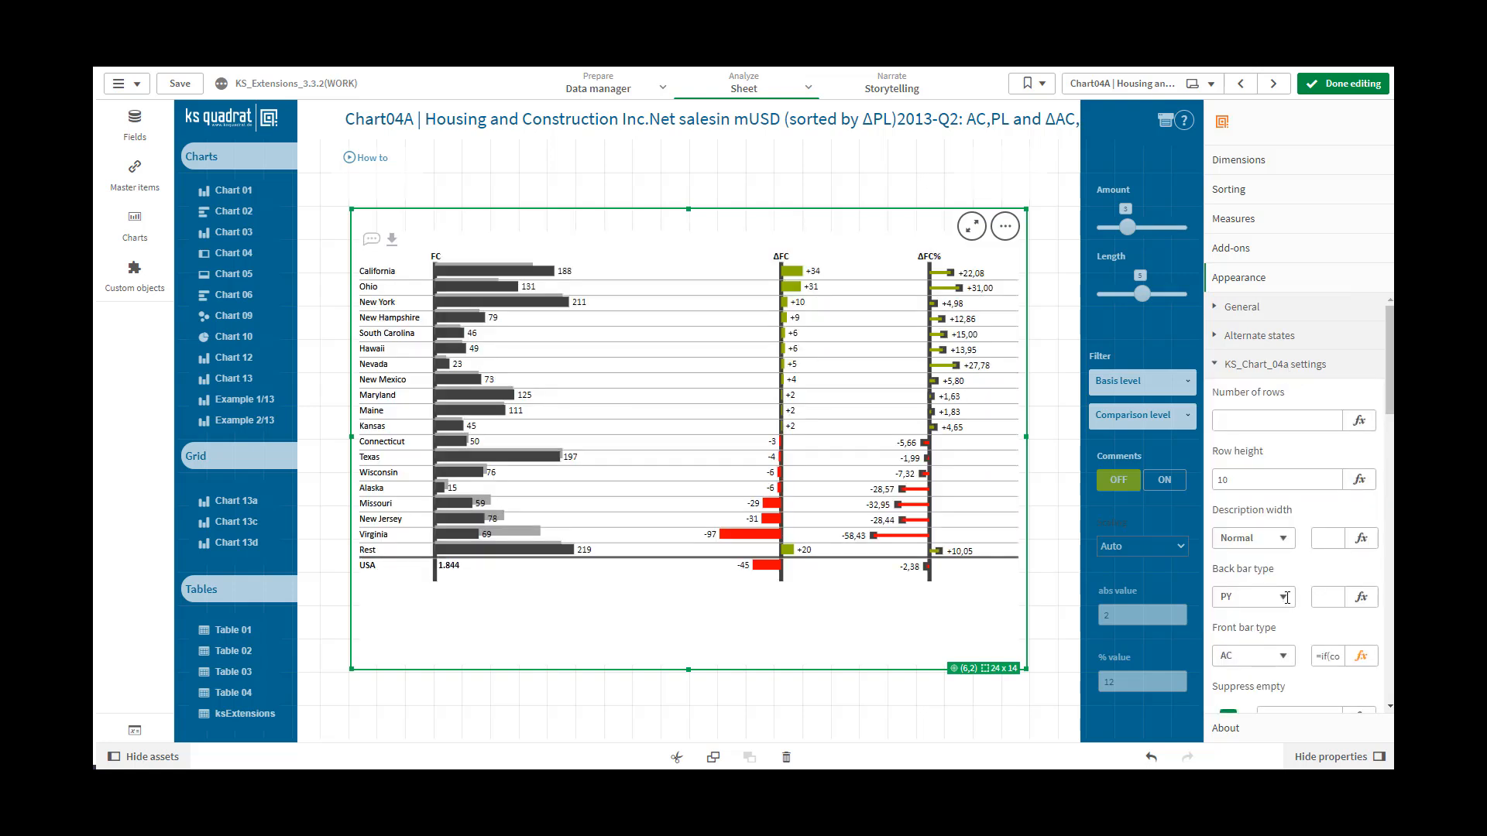
{"action": "left_click", "coordinate": [1284, 602]}
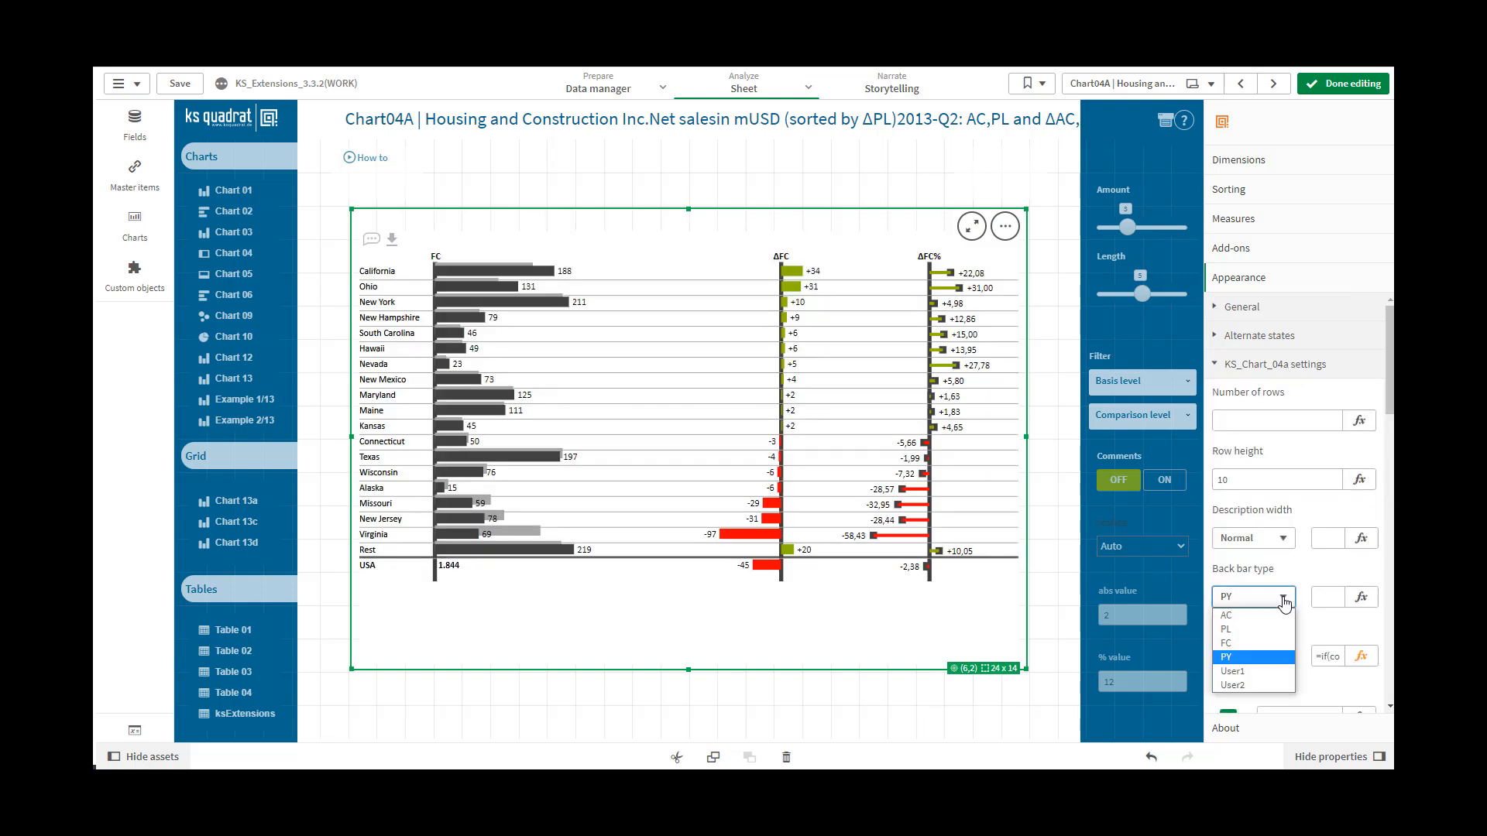
{"action": "left_click", "coordinate": [1256, 671]}
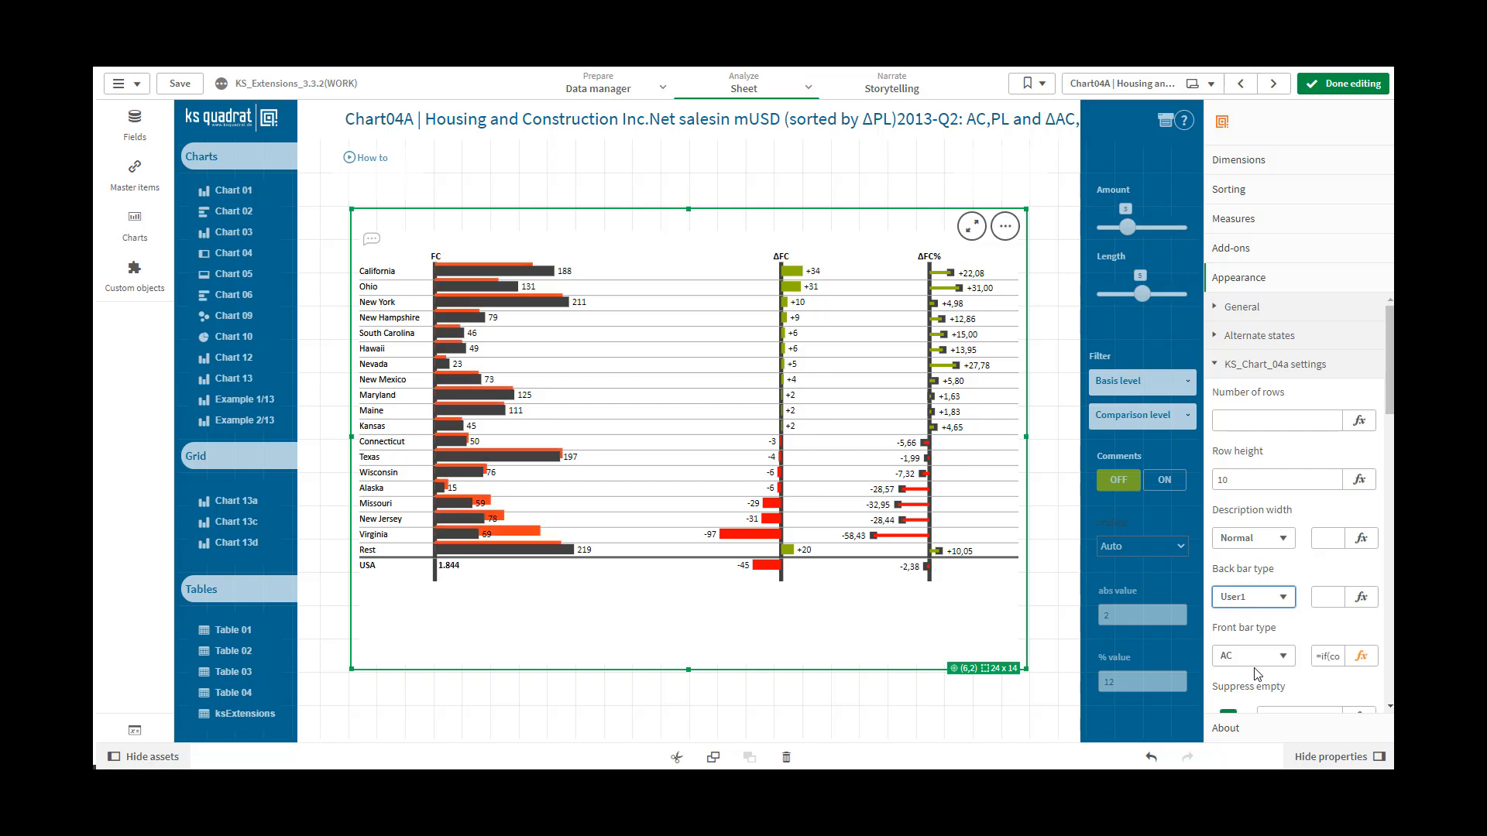
{"action": "left_click", "coordinate": [528, 264]}
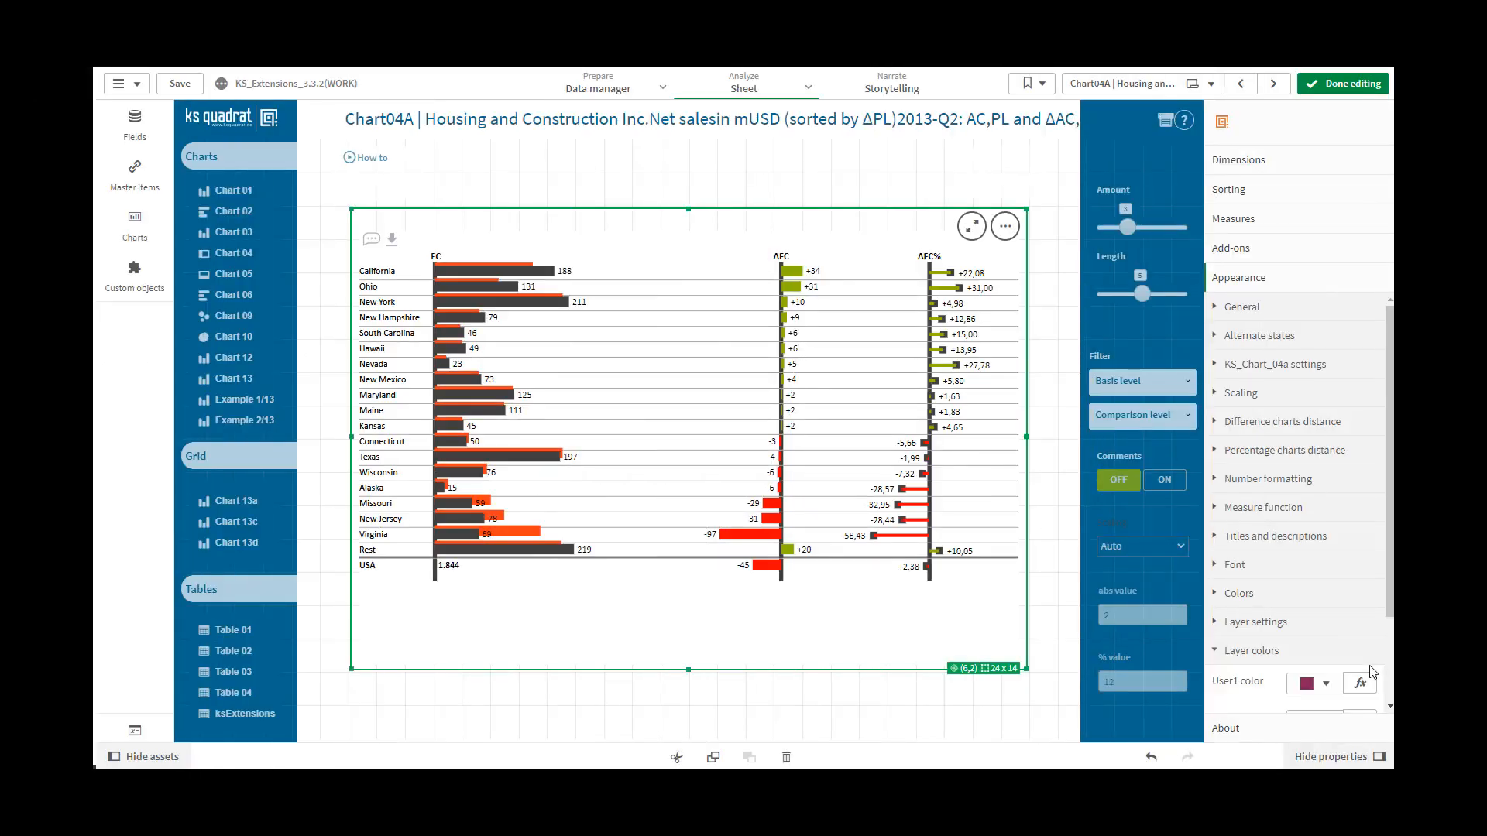
Close the layer colors and open the chart's Comments settings
{"action": "left_click", "coordinate": [1375, 650]}
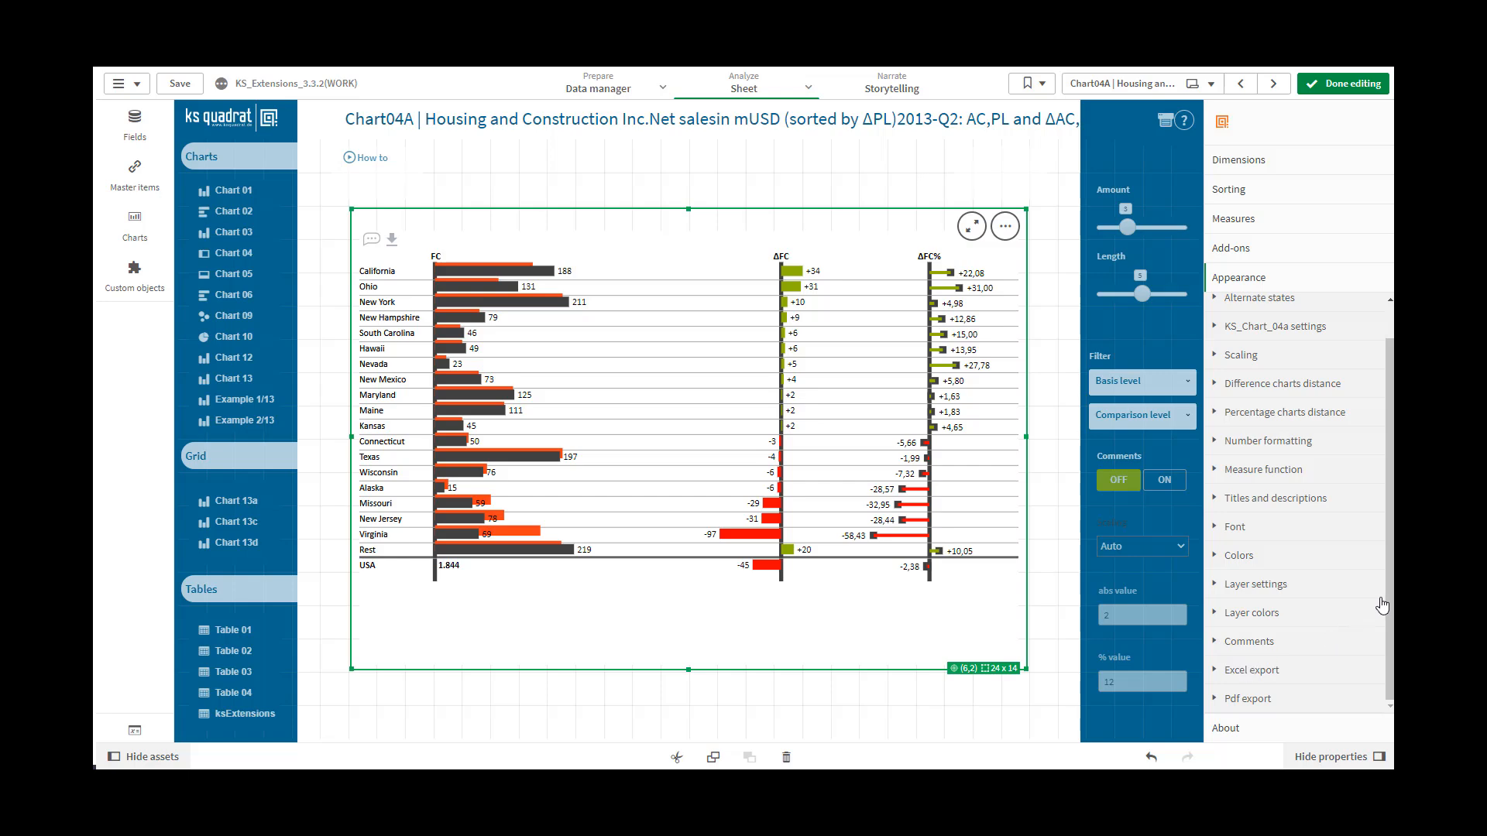
{"action": "left_click", "coordinate": [1383, 640]}
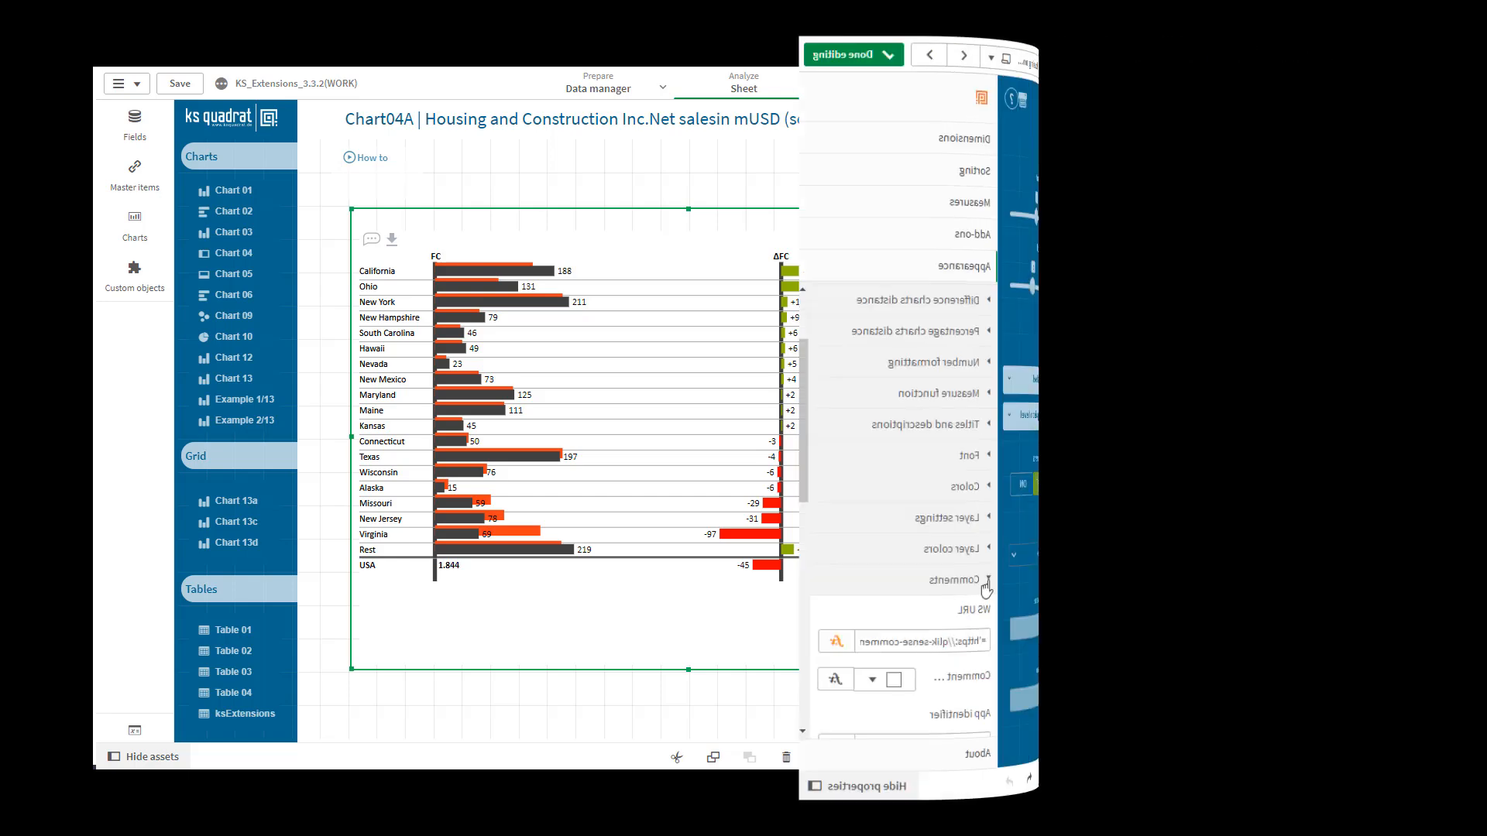